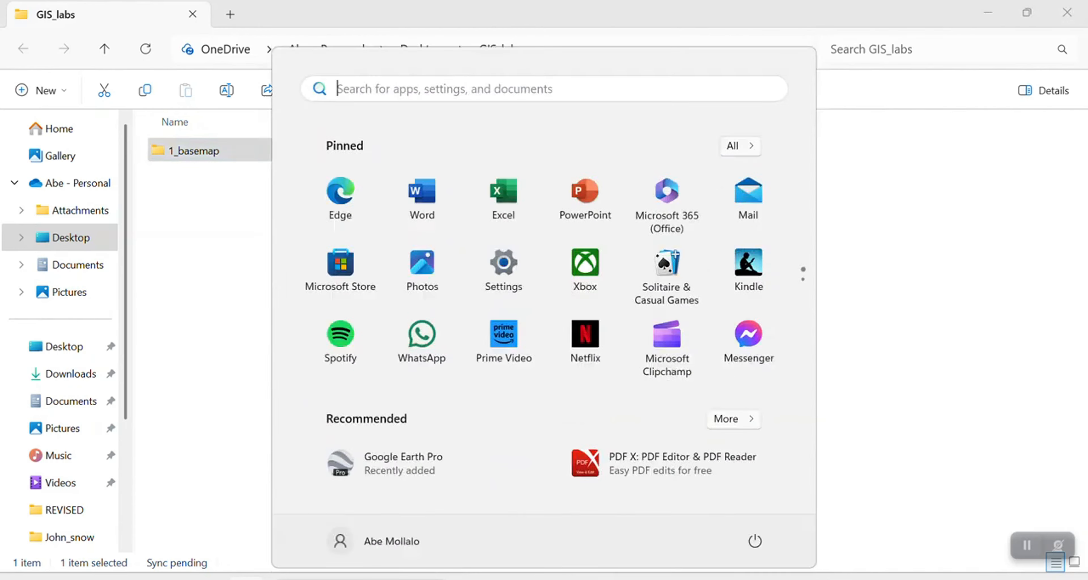
Switch to ArcGIS Pro by searching for it and launching it.
text(ar)
key(Return)
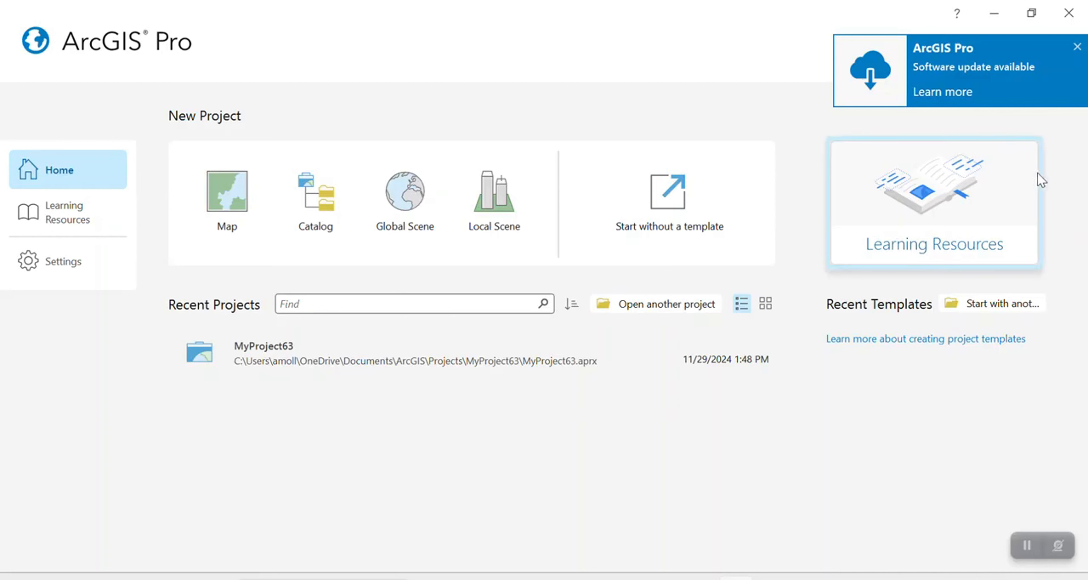
click(247, 187)
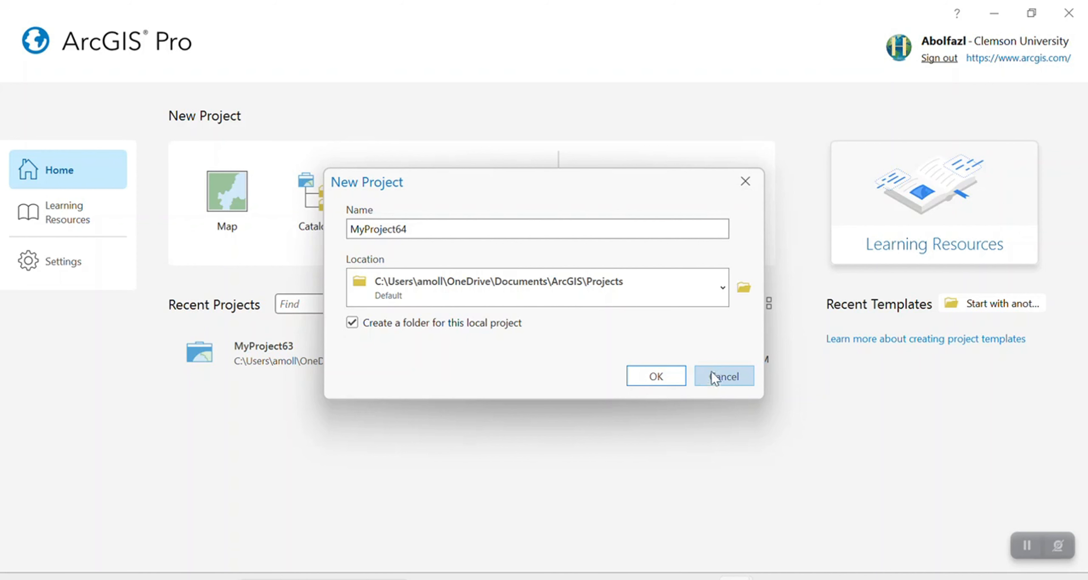
click(713, 372)
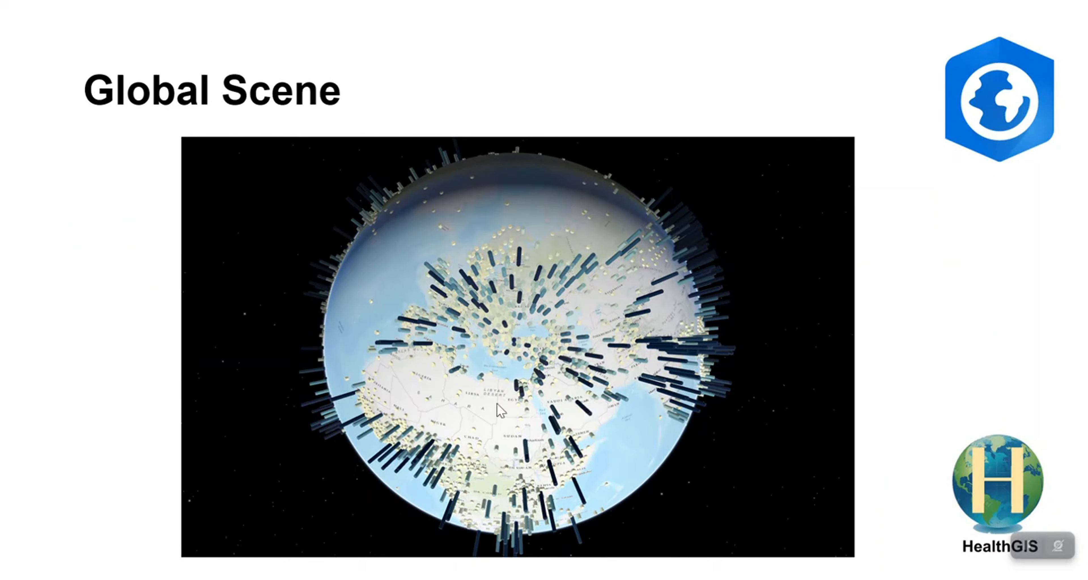
click(551, 387)
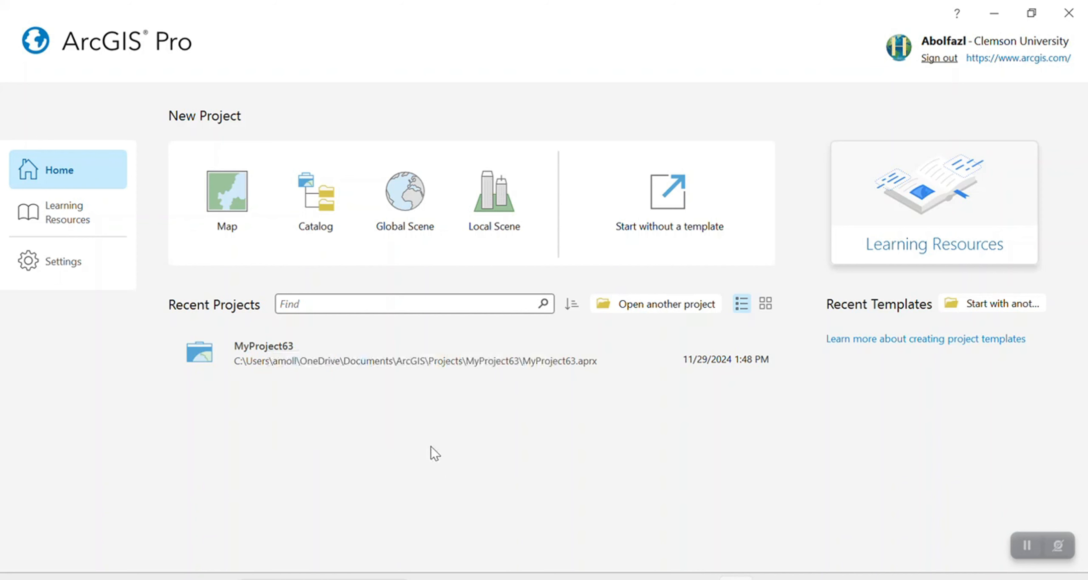
Start a new project from the Map template and name it Basemap.
click(228, 209)
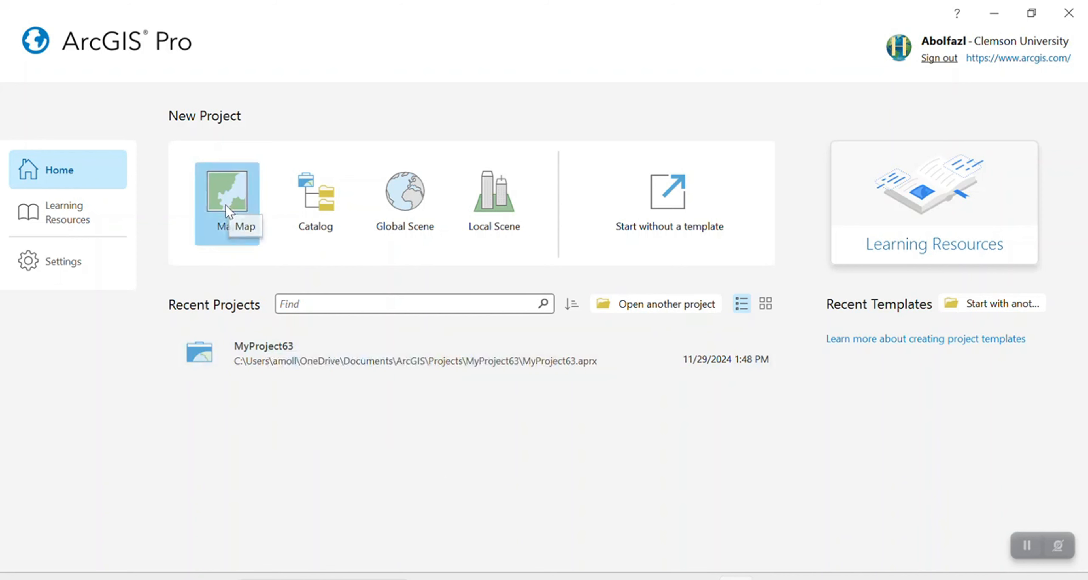
double_click(552, 225)
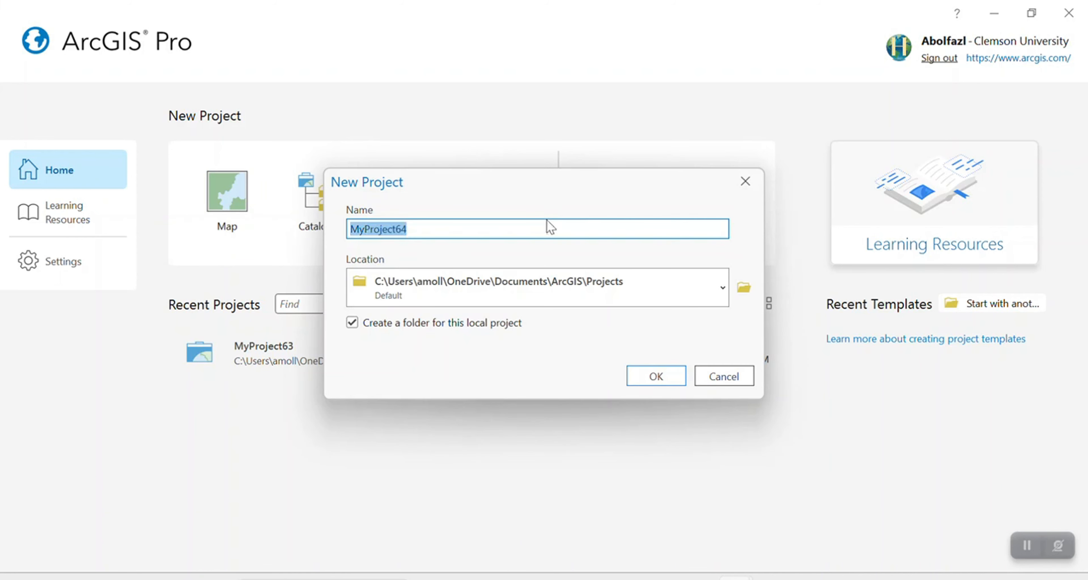
text(Basemap)
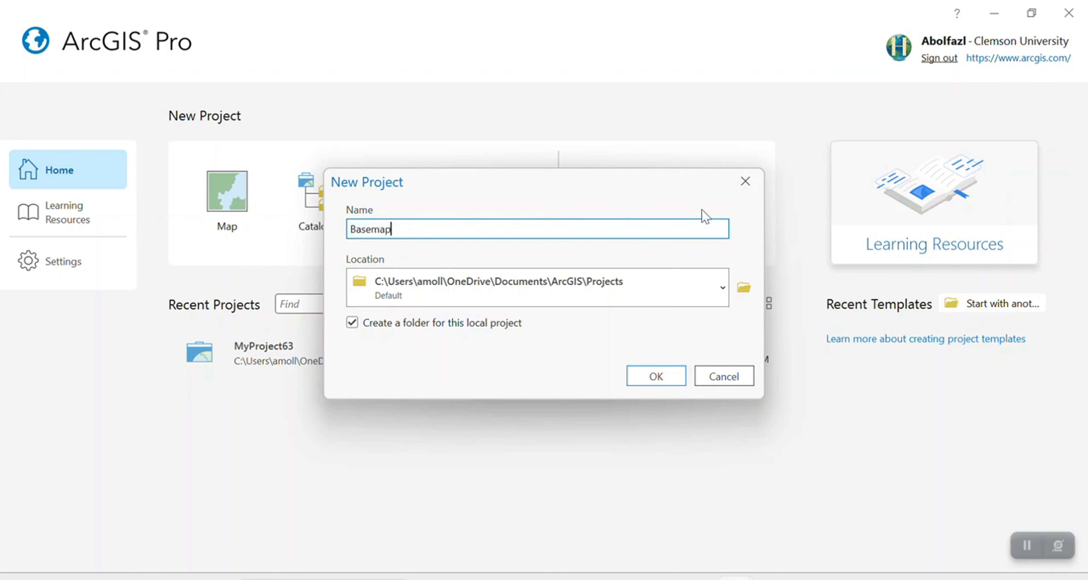
Set the project location to the 1_basemap folder inside GIS_labs and create the project.
click(744, 287)
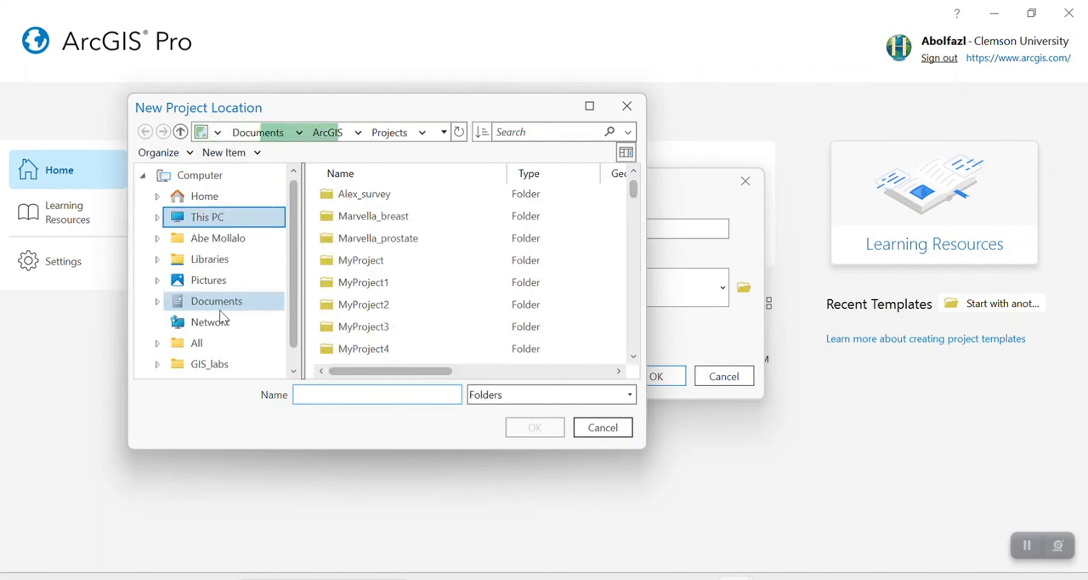
click(223, 359)
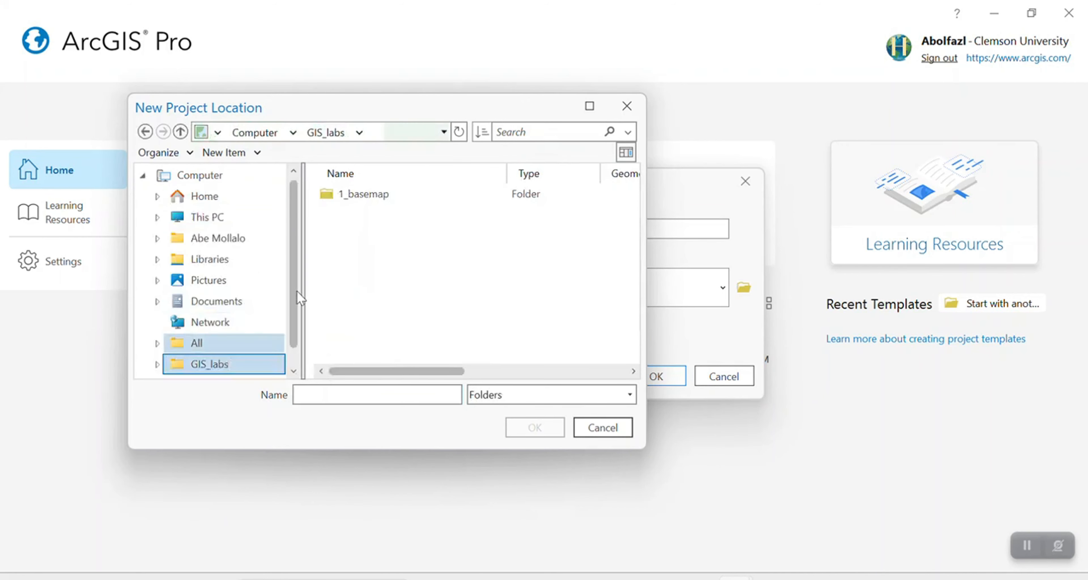
click(359, 202)
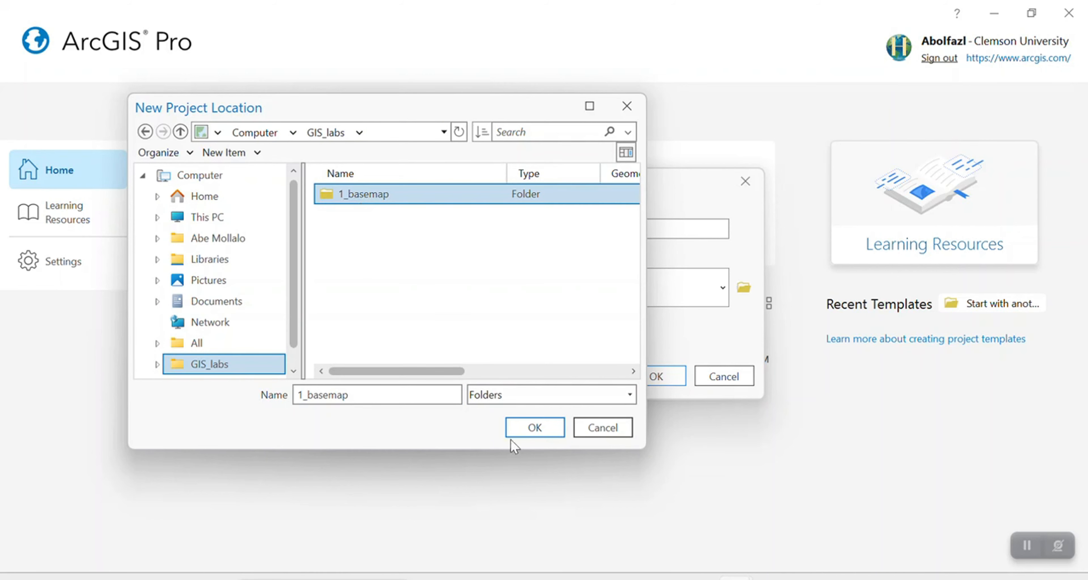
click(529, 431)
click(646, 383)
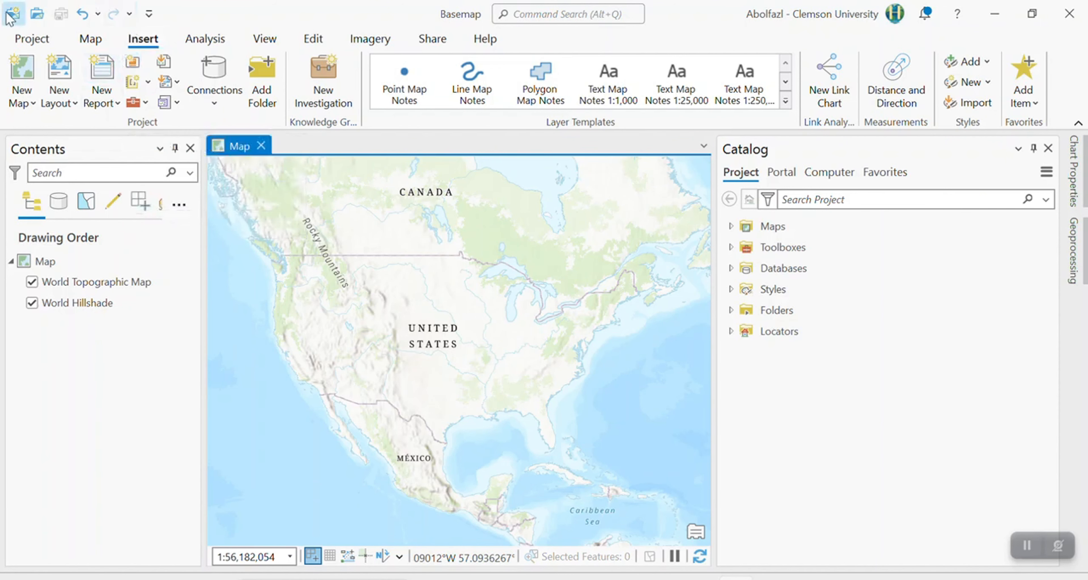
click(93, 40)
click(143, 39)
click(202, 40)
Close the Contents pane and reopen it, and bring the Catalog pane into focus.
click(273, 42)
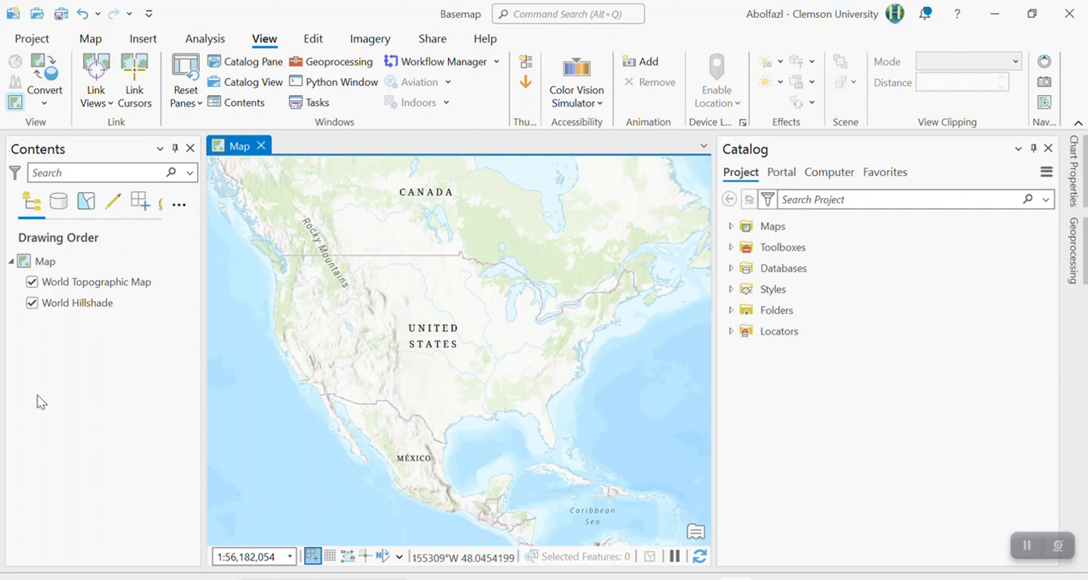
click(190, 148)
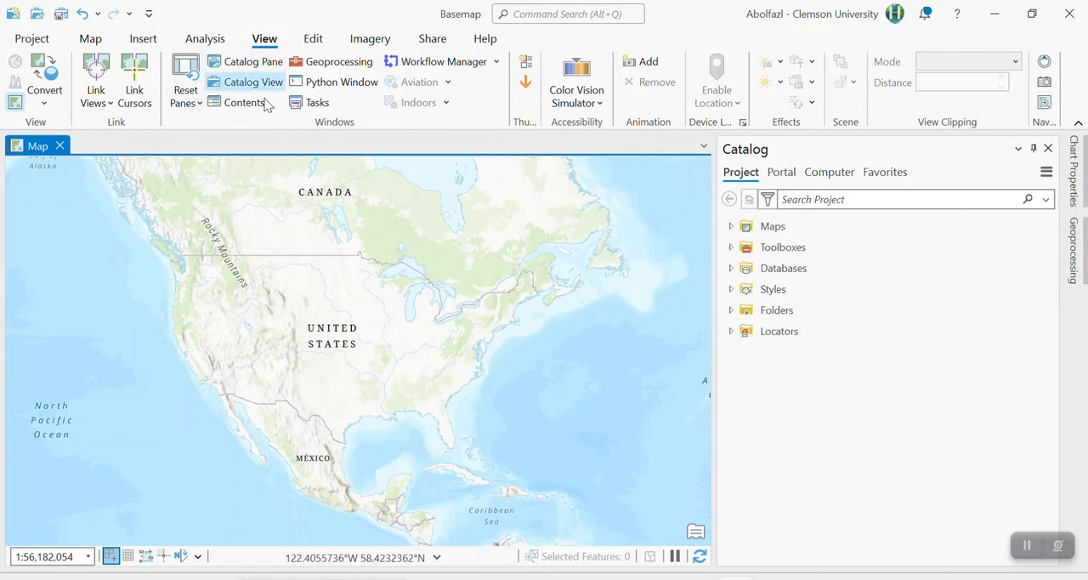
click(257, 105)
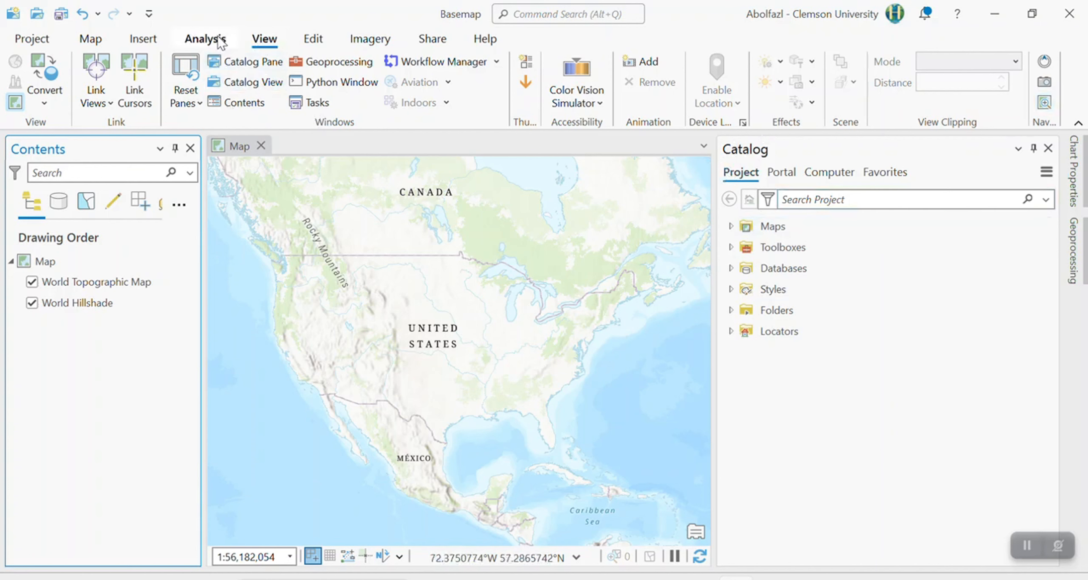
click(265, 67)
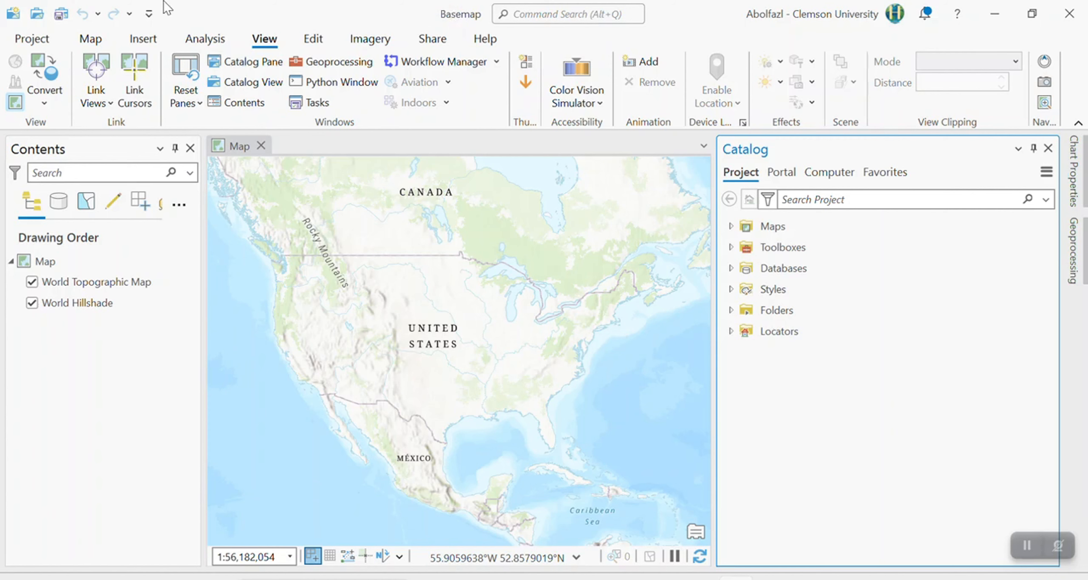
click(39, 42)
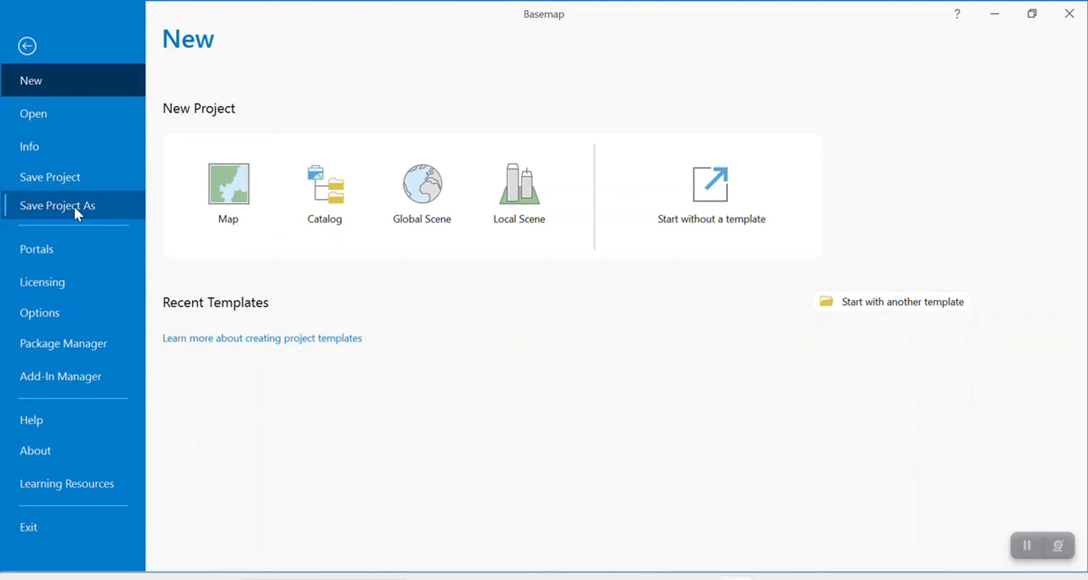
click(25, 57)
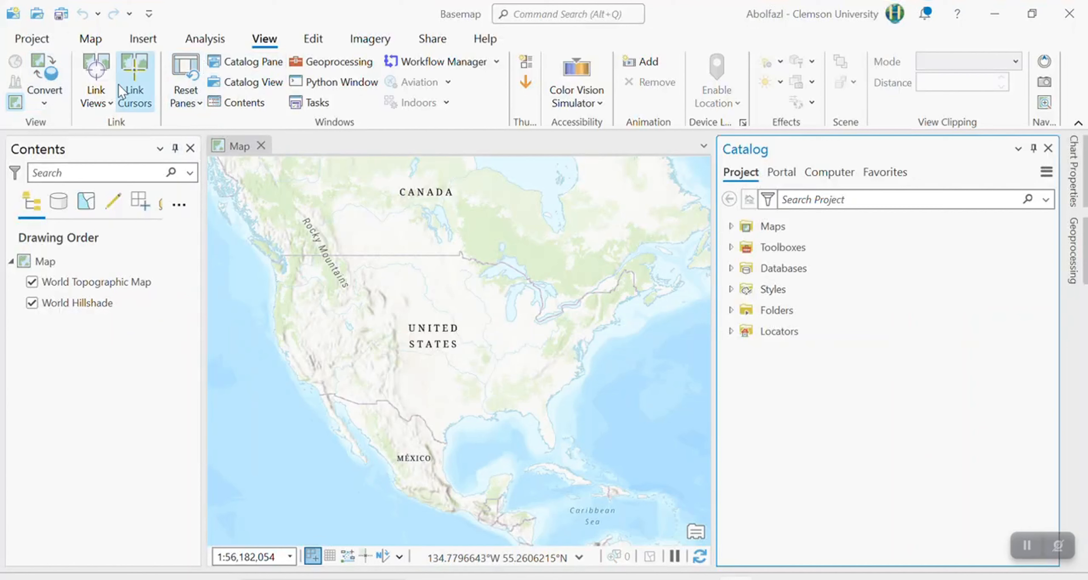
Pan the map over North America and zoom out to the full extent of the world.
click(92, 40)
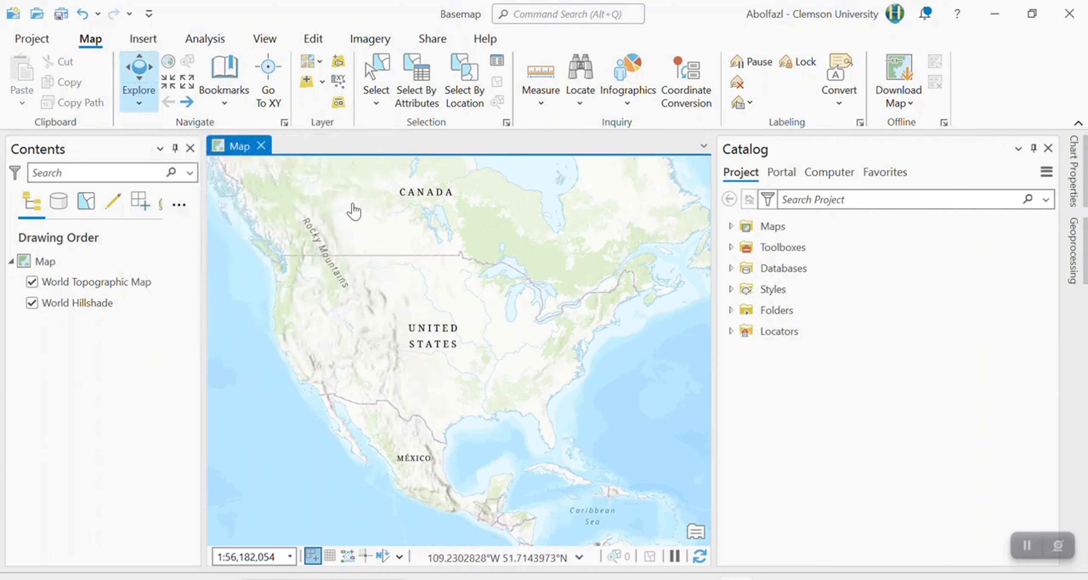
drag(385, 262, 343, 280)
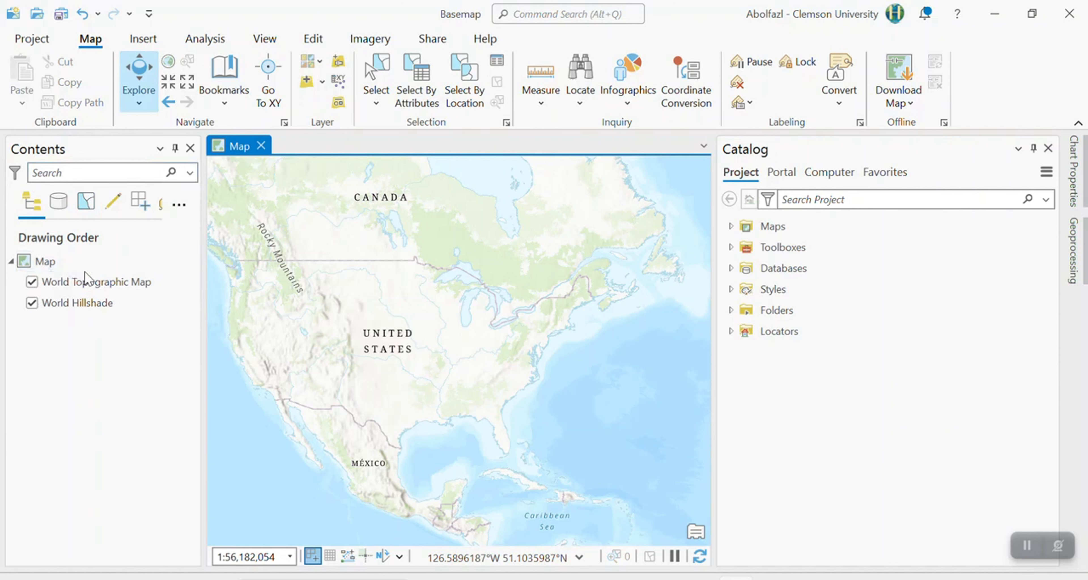
click(168, 61)
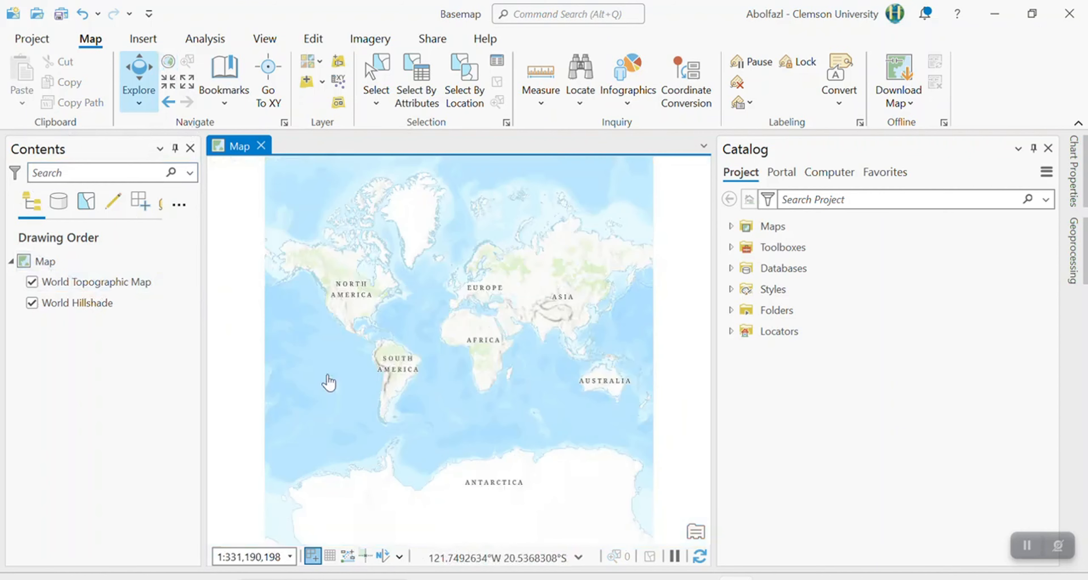
Turn off the World Topographic Map and World Hillshade layers, and turn both back on.
click(31, 281)
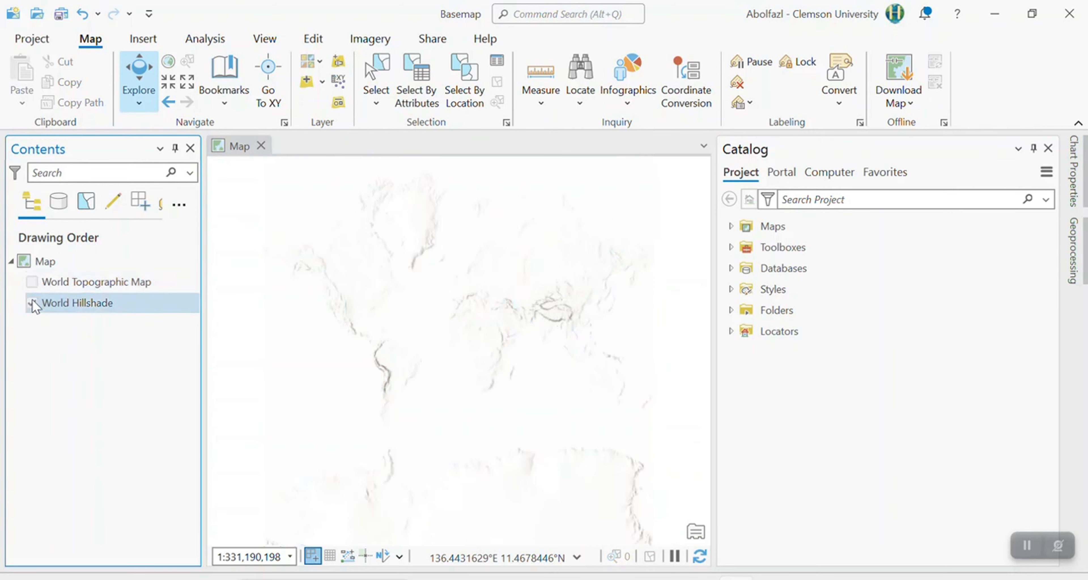
click(32, 303)
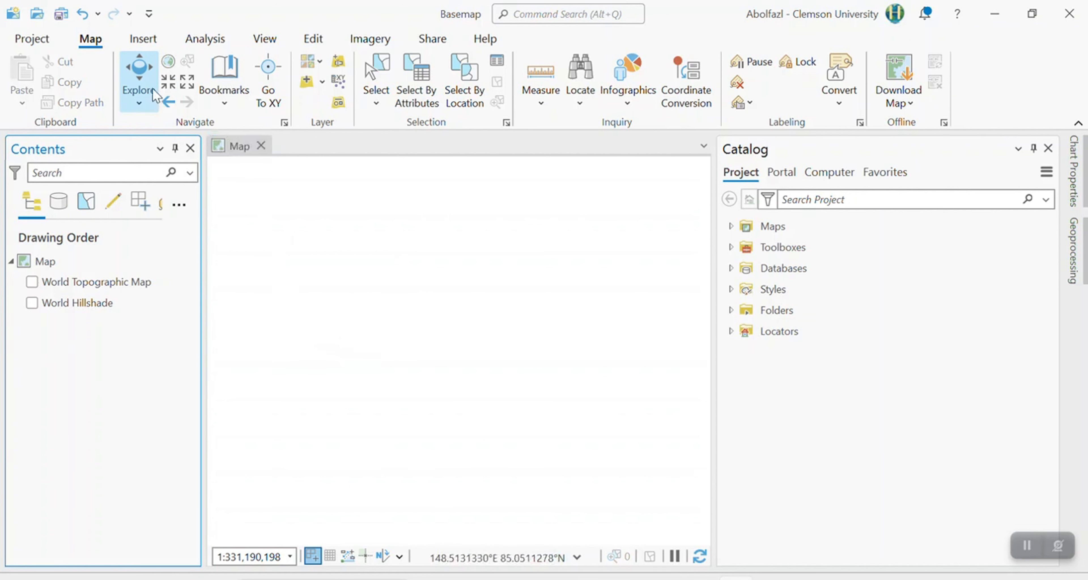
click(55, 282)
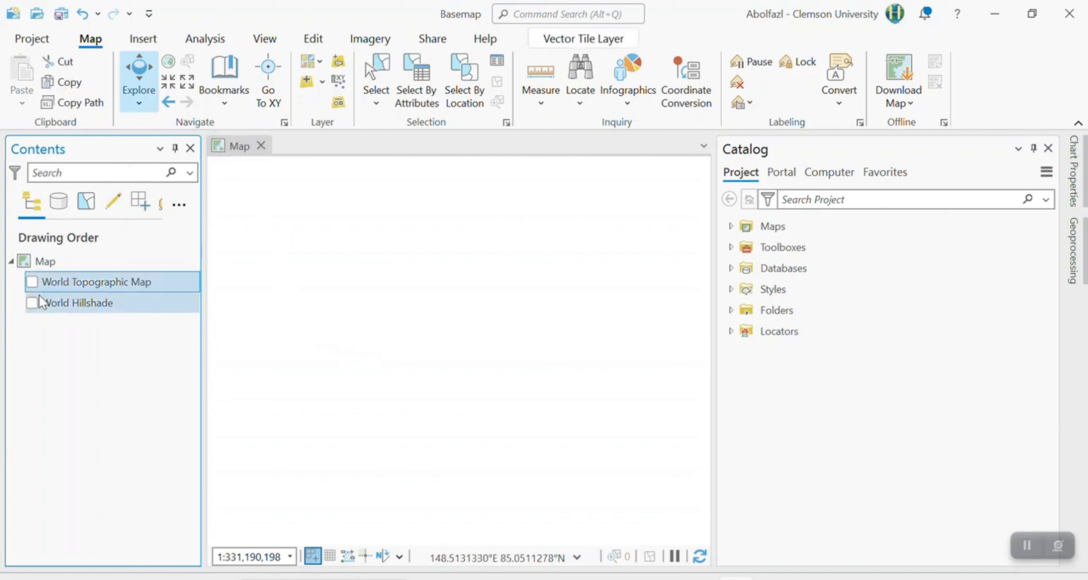
click(42, 302)
click(32, 303)
click(32, 282)
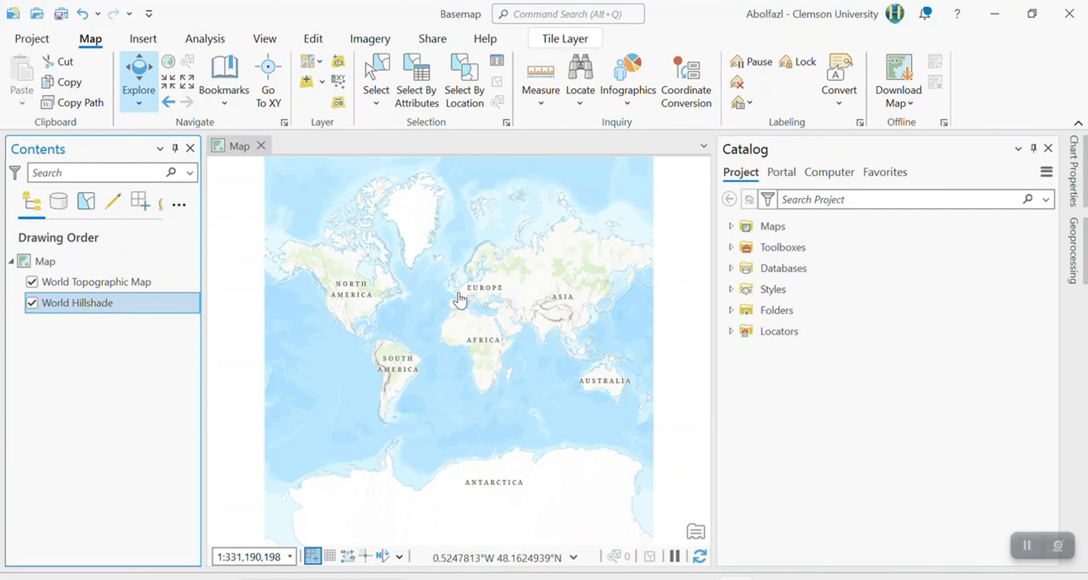
Zoom in on the world map around Europe and Africa and pan it slightly.
scroll(460, 295, down, 3)
scroll(459, 296, up, 6)
scroll(460, 297, down, 3)
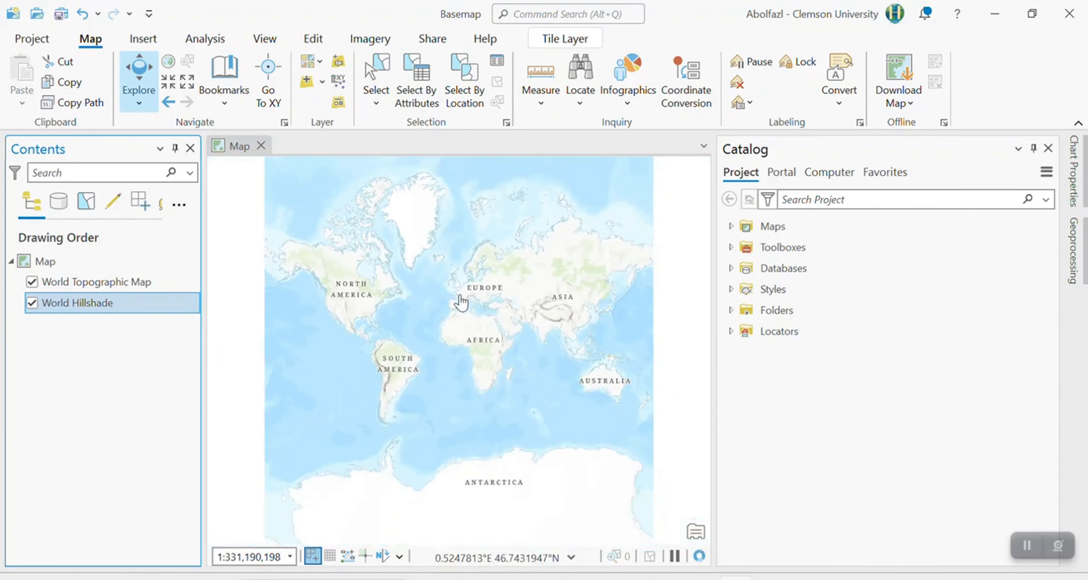
scroll(462, 296, up, 2)
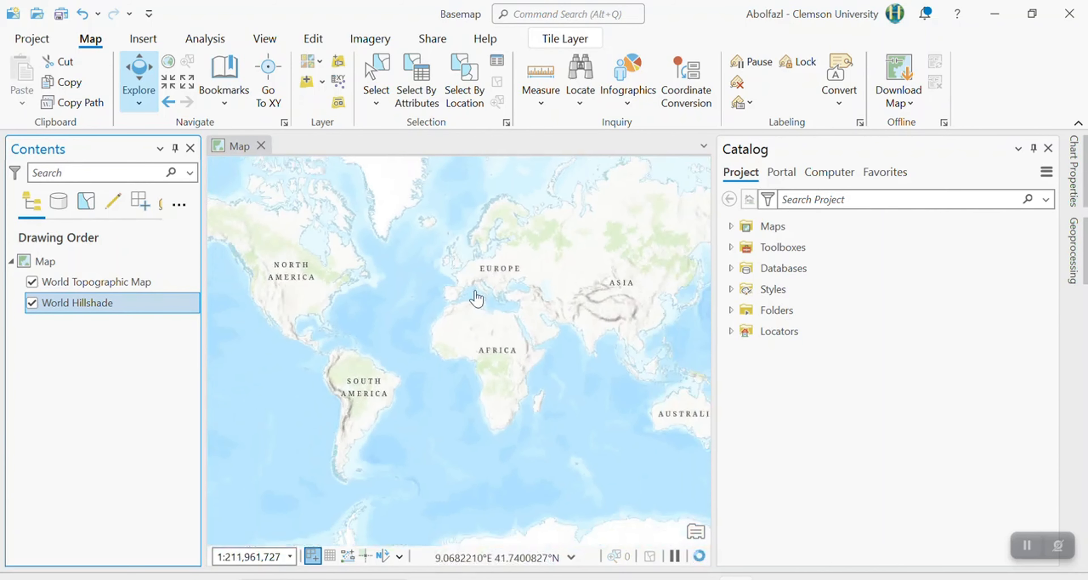
drag(440, 290, 450, 315)
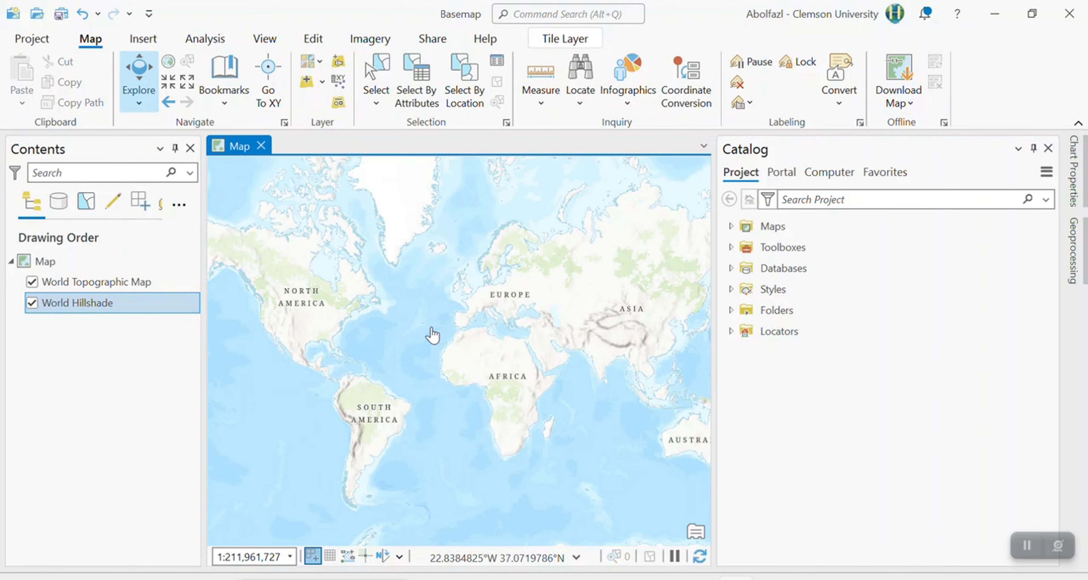
Zoom the map in and out with Fixed Zoom In and Fixed Zoom Out, and zoom back out to a multi-continent view.
click(169, 83)
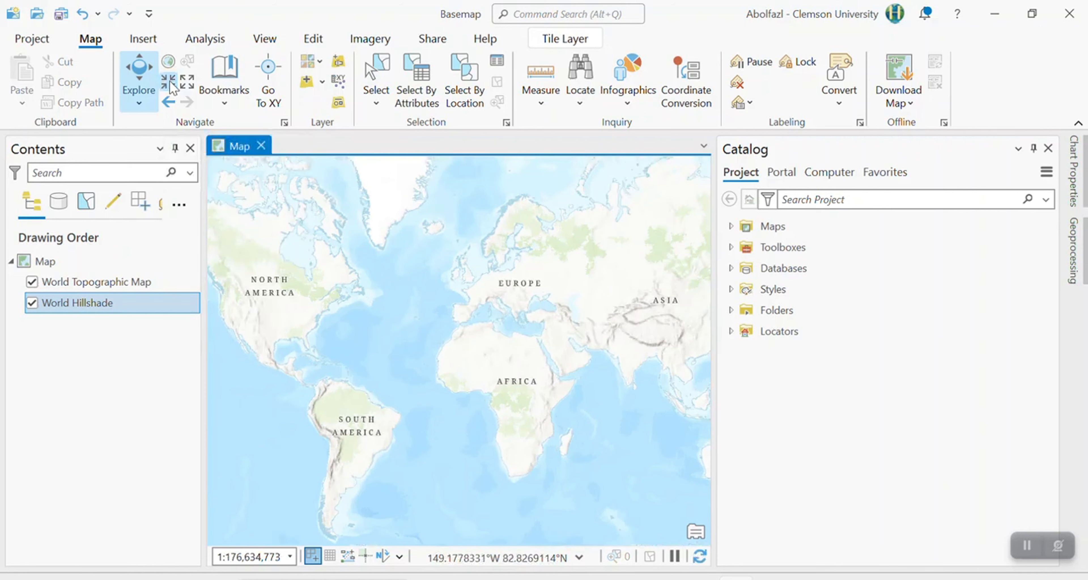
click(169, 83)
click(169, 82)
click(169, 82)
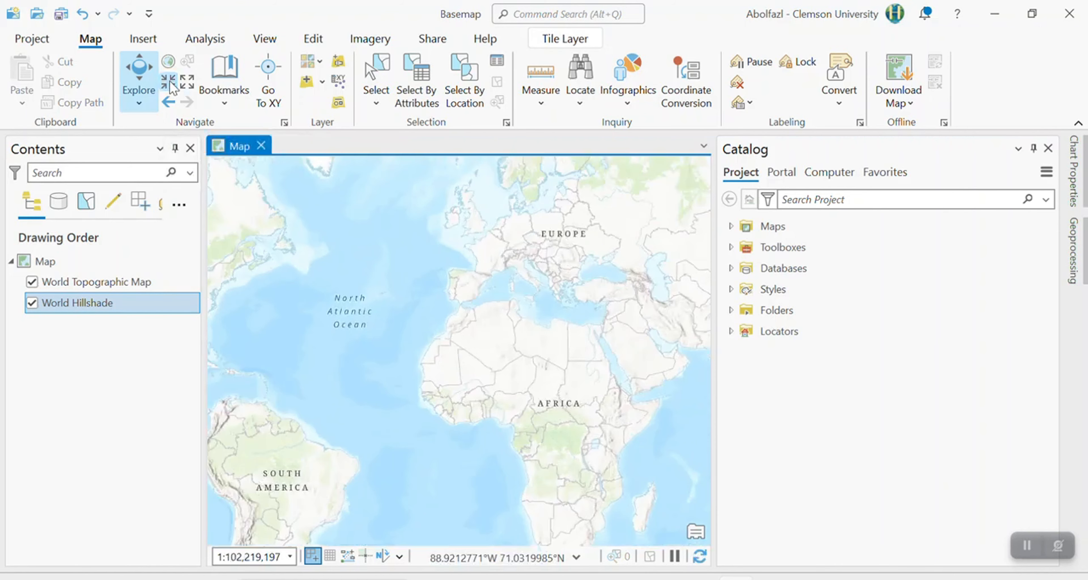
click(188, 82)
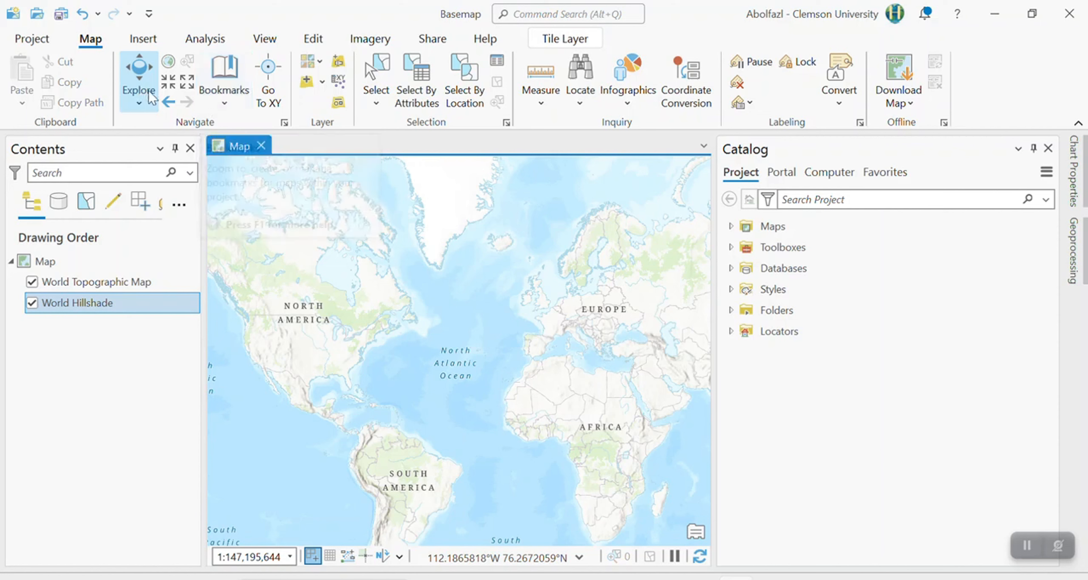
click(168, 90)
click(168, 90)
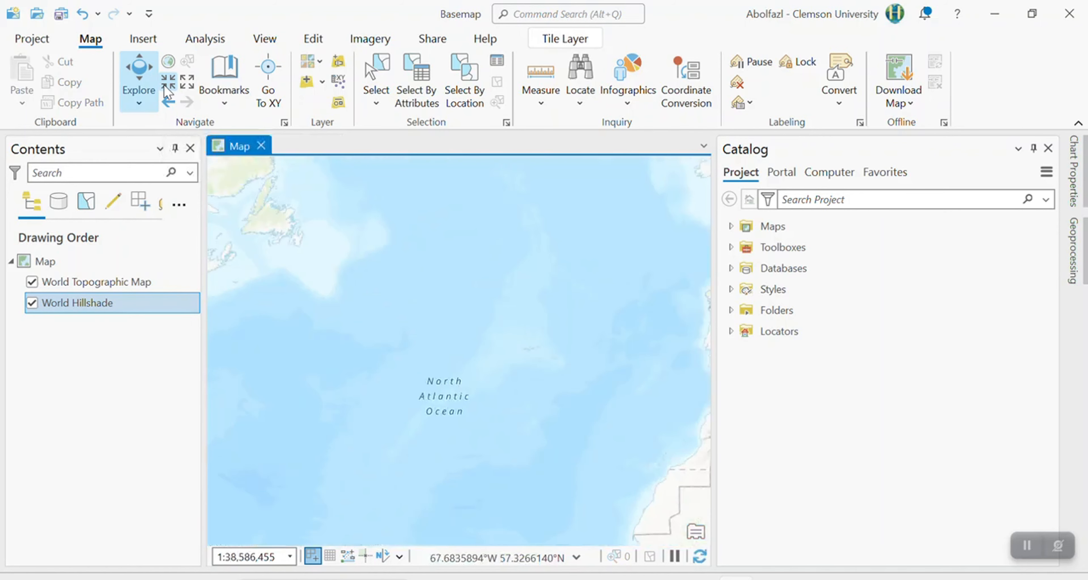
key(minus)
key(minus)
key(minus)
key(minus)
key(minus)
key(minus)
key(minus)
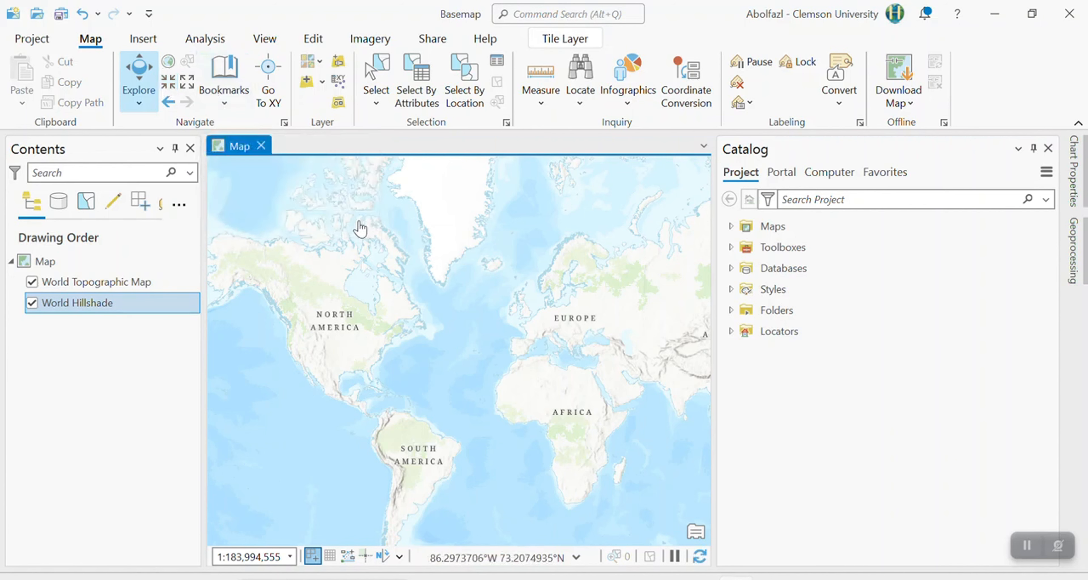
Pan and zoom the map across northern Europe into Poland, down to the Warsaw area.
drag(528, 318, 430, 299)
scroll(430, 298, up, 10)
drag(513, 452, 393, 357)
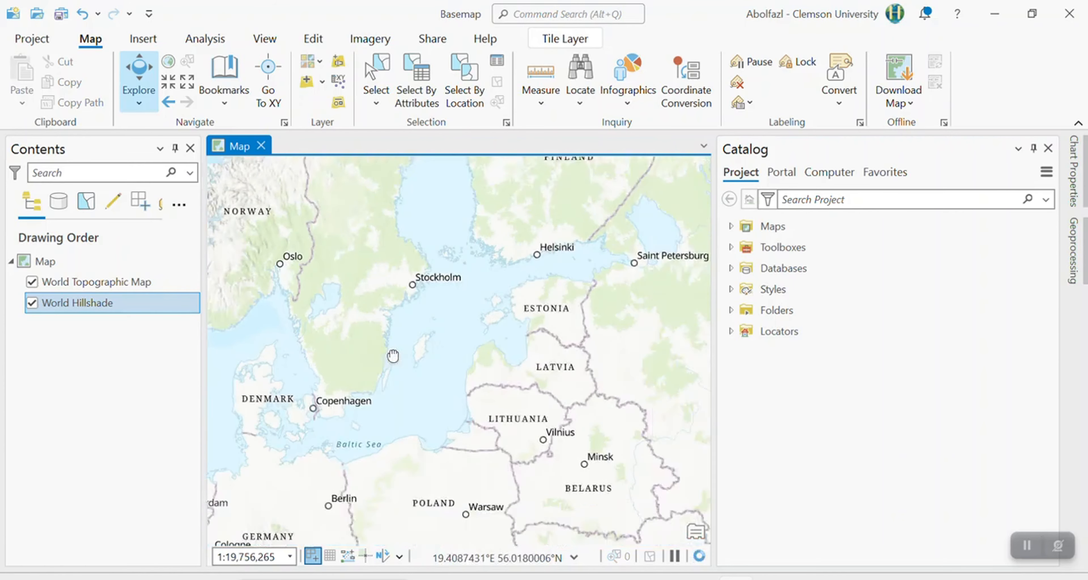
drag(437, 450, 308, 195)
scroll(309, 195, up, 5)
drag(347, 342, 496, 376)
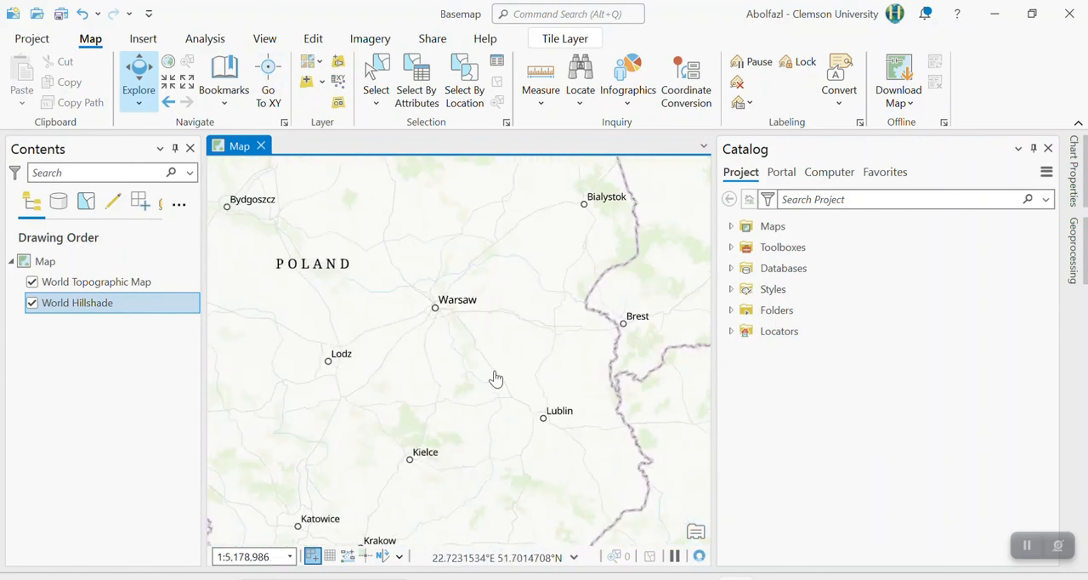
scroll(372, 318, up, 5)
drag(372, 318, 228, 335)
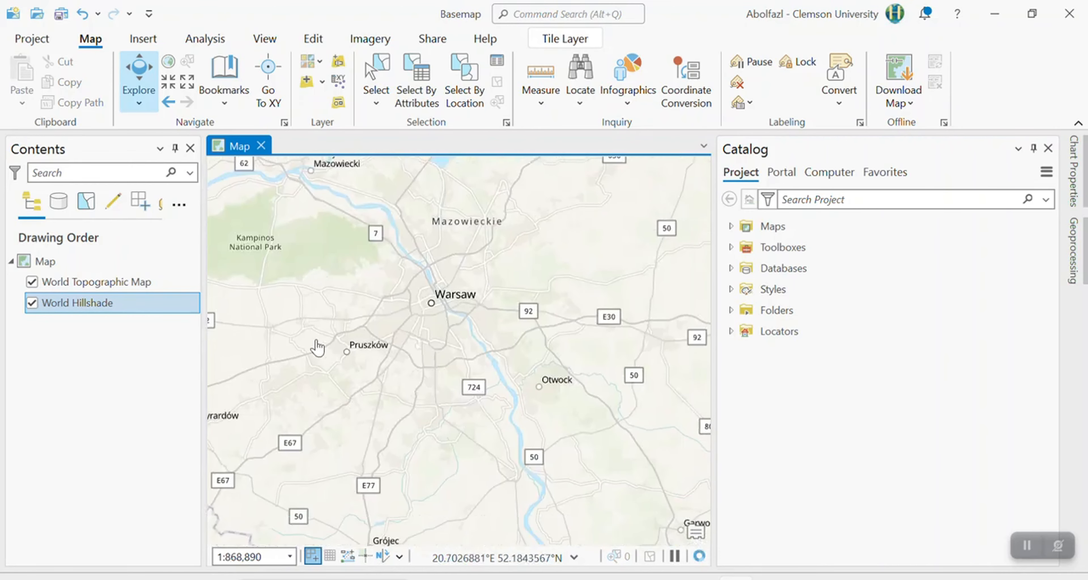
Create a bookmark named Warsaw for a close-up map view of the city, leaving the description empty.
drag(408, 360, 366, 410)
scroll(401, 279, up, 4)
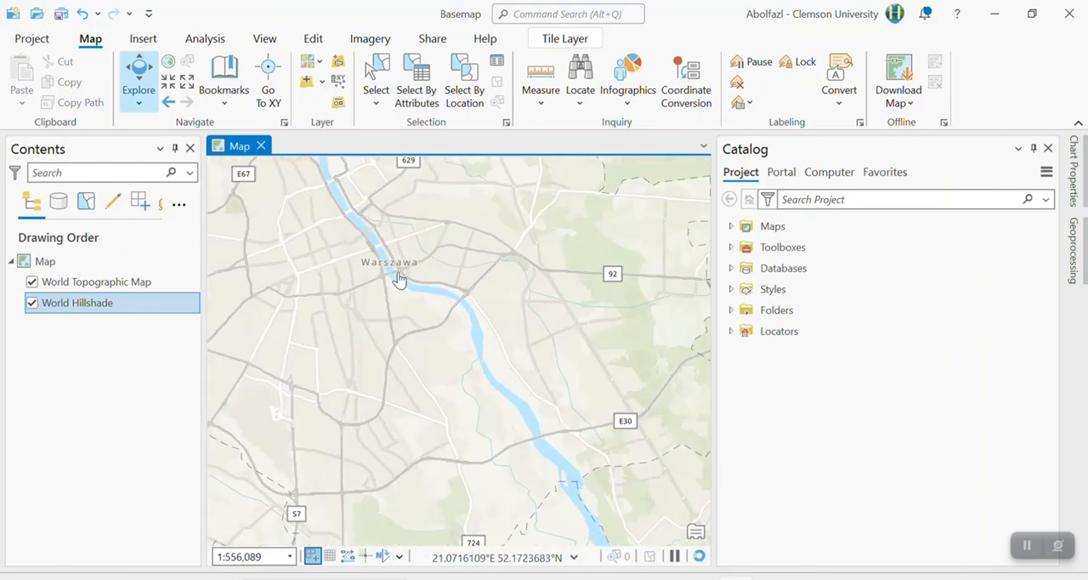
drag(384, 318, 454, 422)
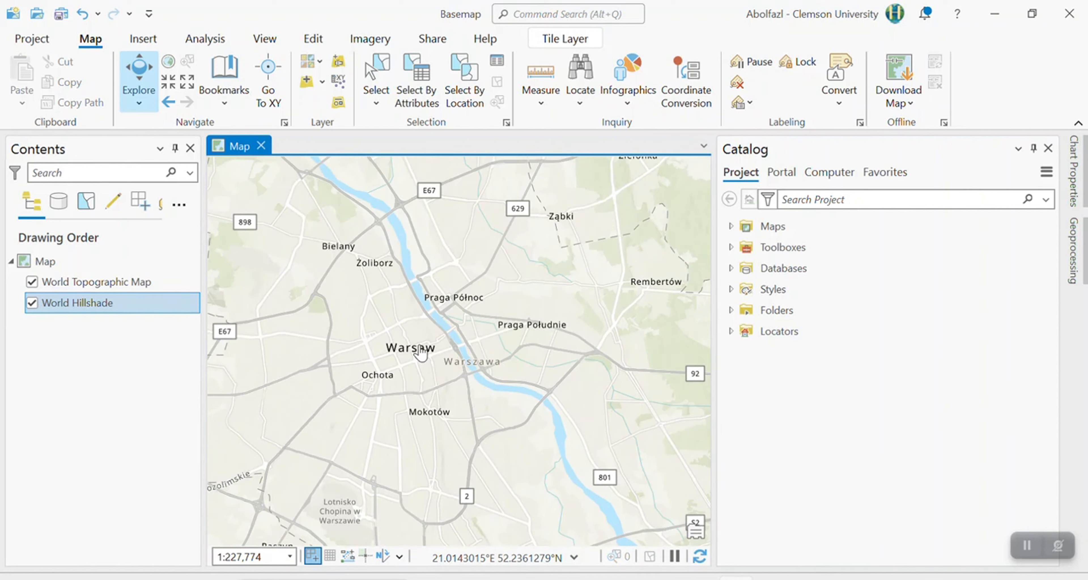
click(225, 93)
click(262, 179)
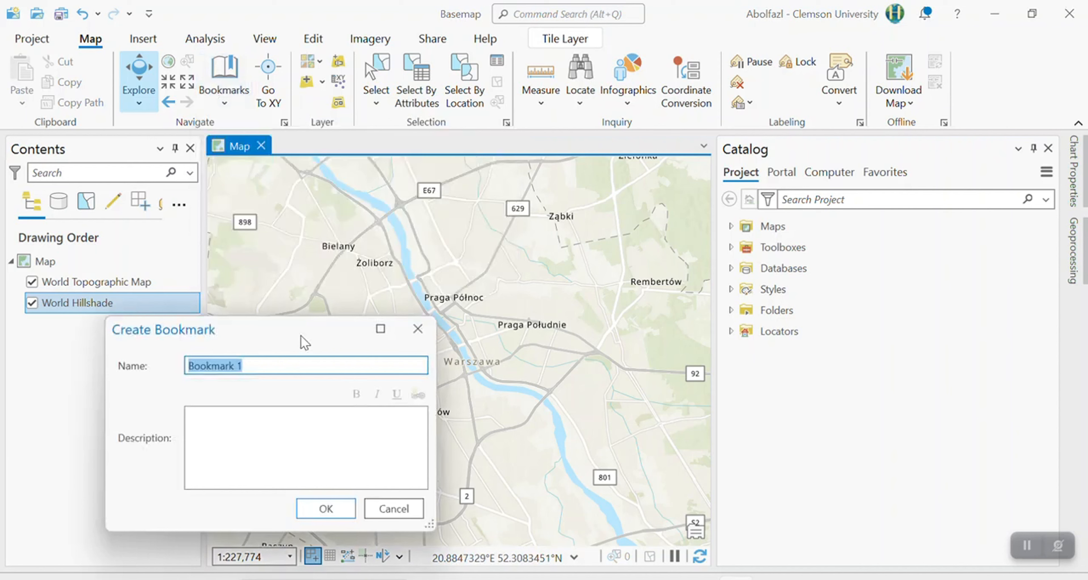
drag(294, 334, 187, 348)
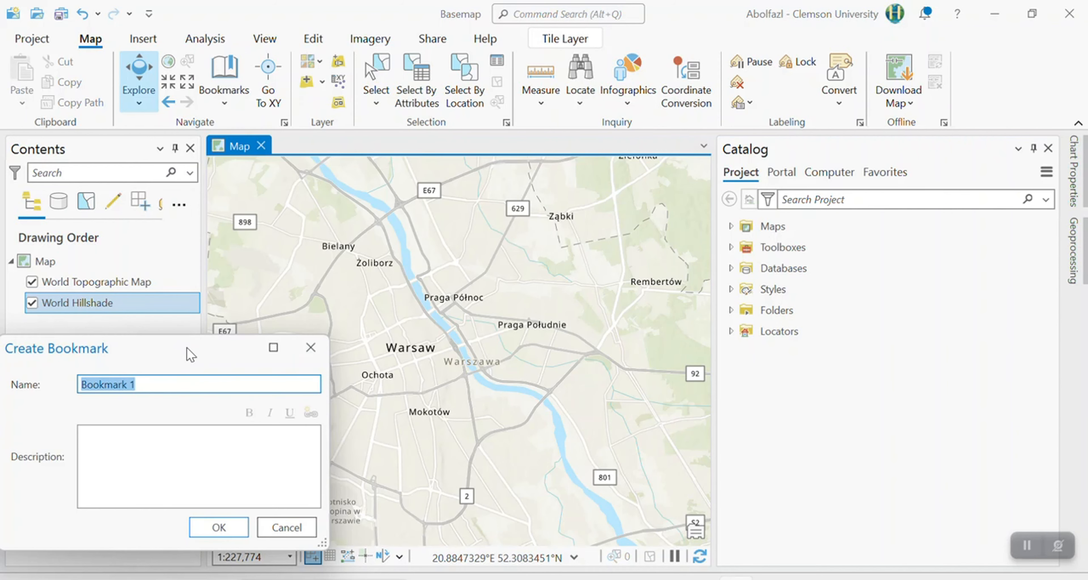
text(Warsae)
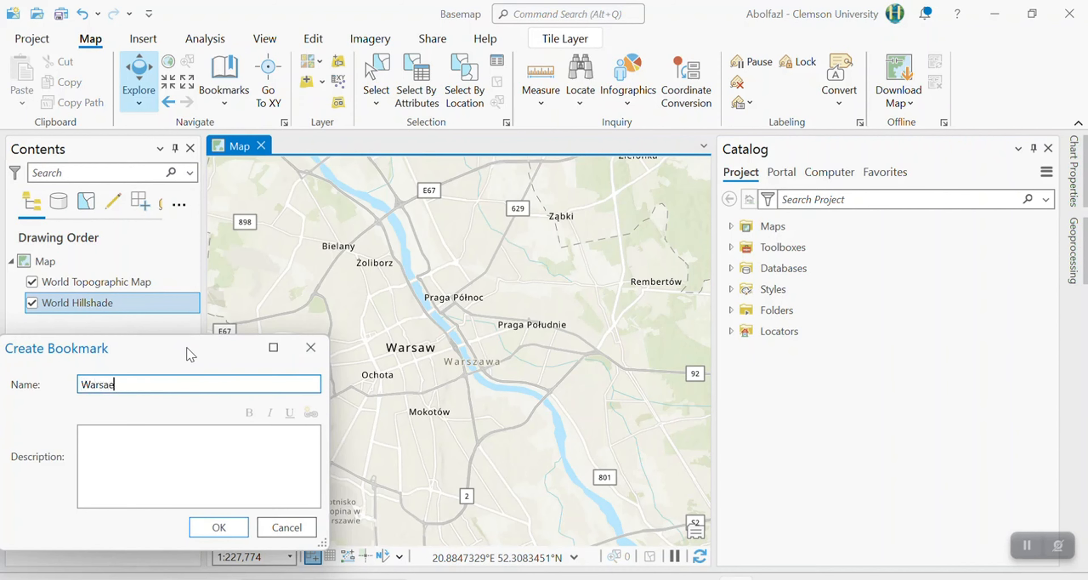
key(BackSpace)
text(w)
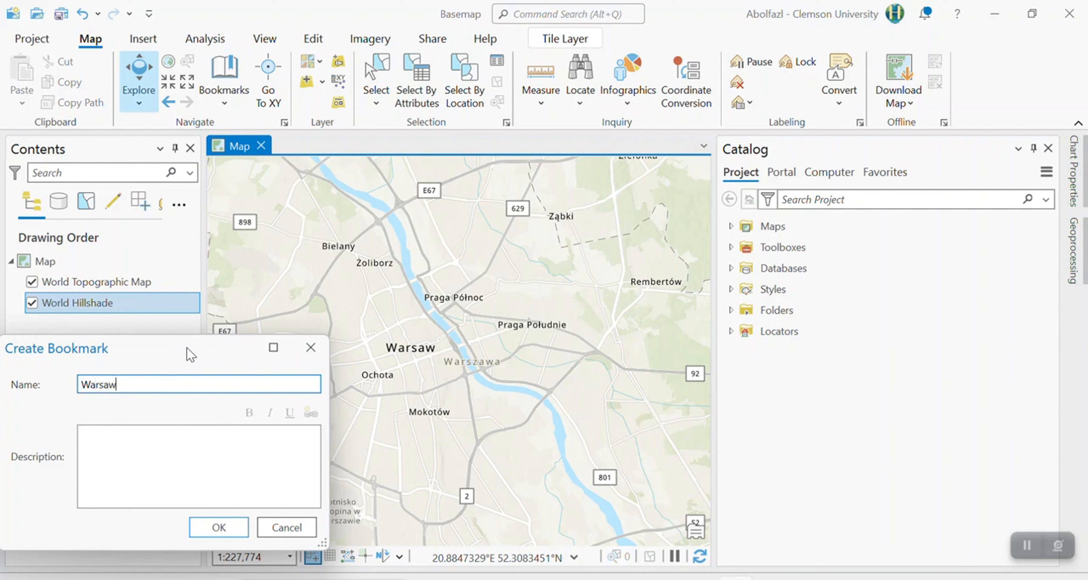
click(114, 466)
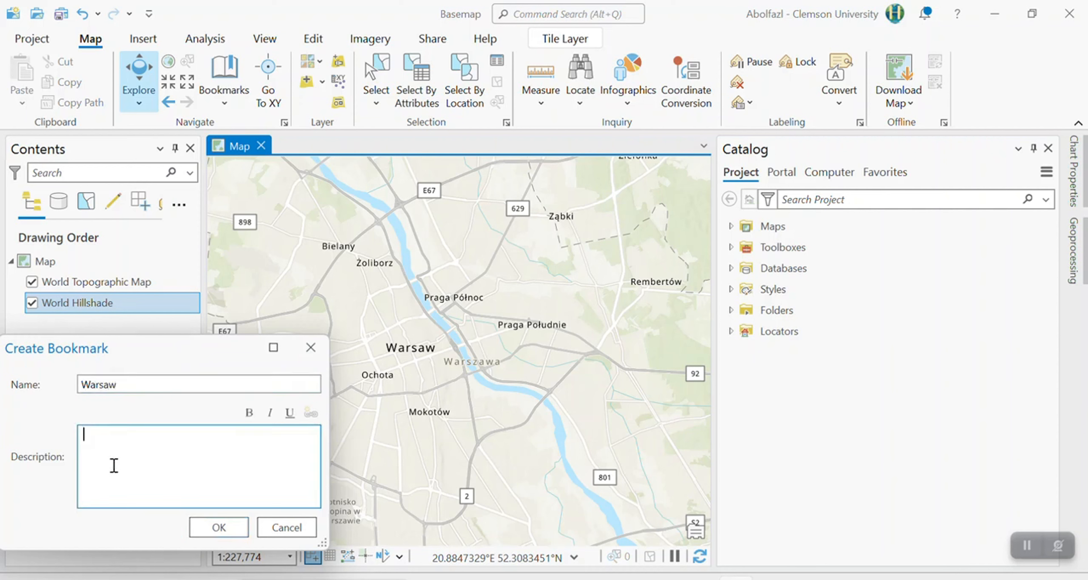
click(237, 526)
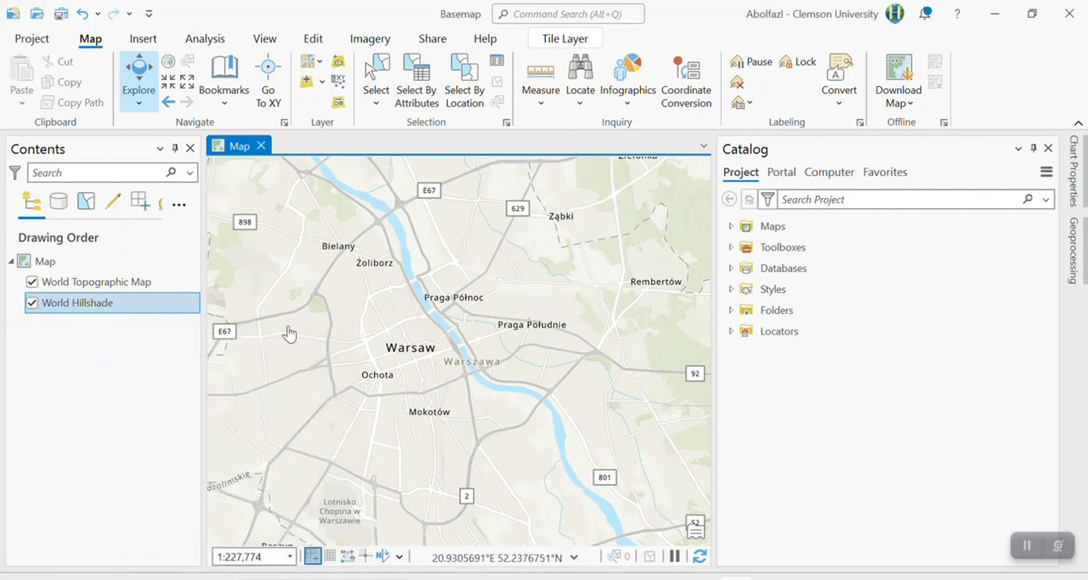
Move the map away to the Ohio and Indiana area of the United States, and return to the Warsaw bookmark.
scroll(363, 377, down, 5)
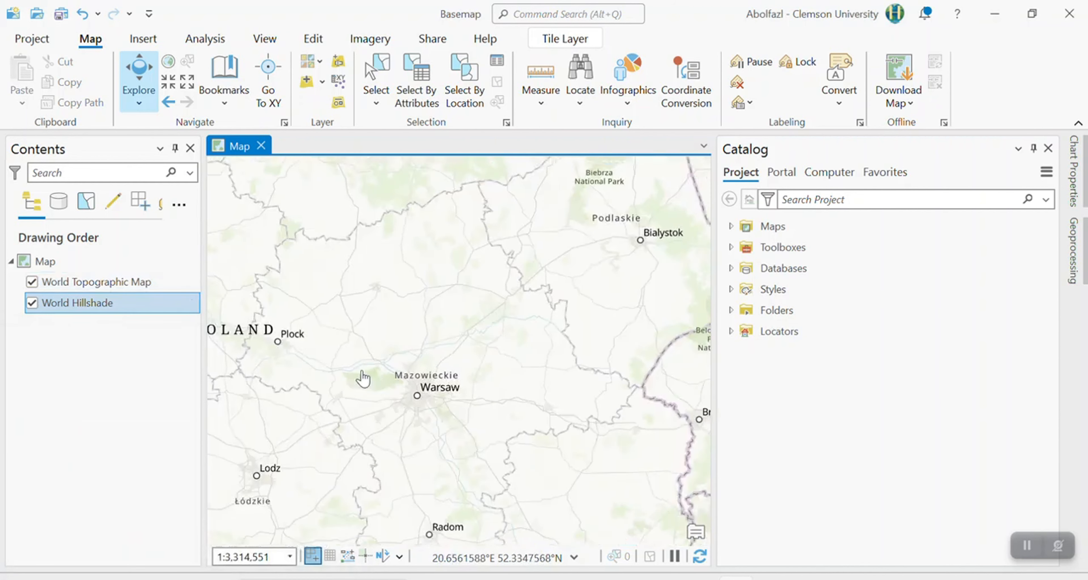
scroll(359, 379, down, 8)
drag(357, 413, 129, 488)
scroll(425, 358, up, 2)
scroll(424, 358, up, 3)
drag(619, 457, 296, 459)
drag(506, 430, 336, 484)
scroll(413, 402, up, 2)
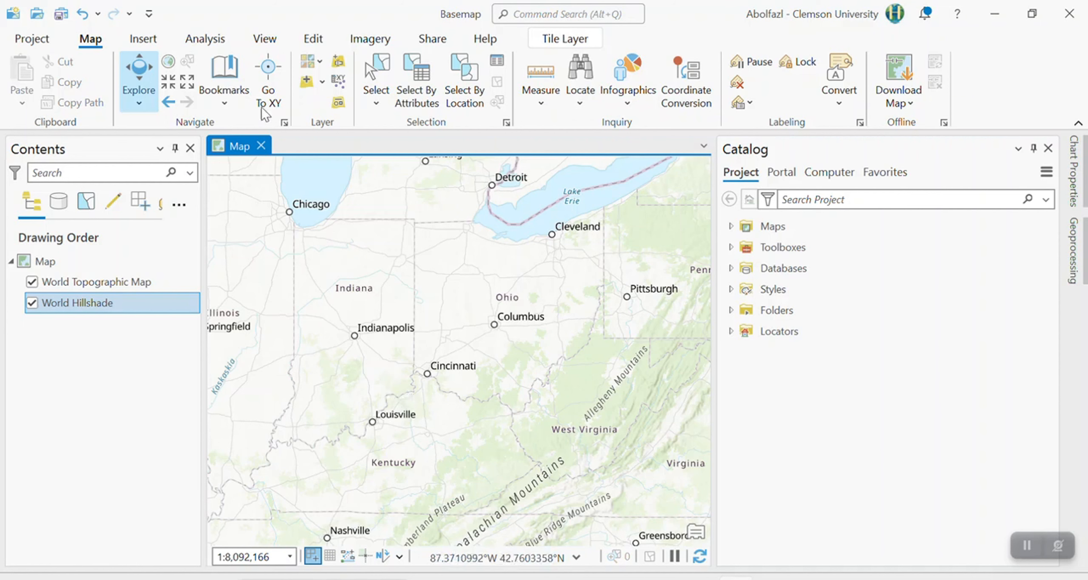
click(230, 99)
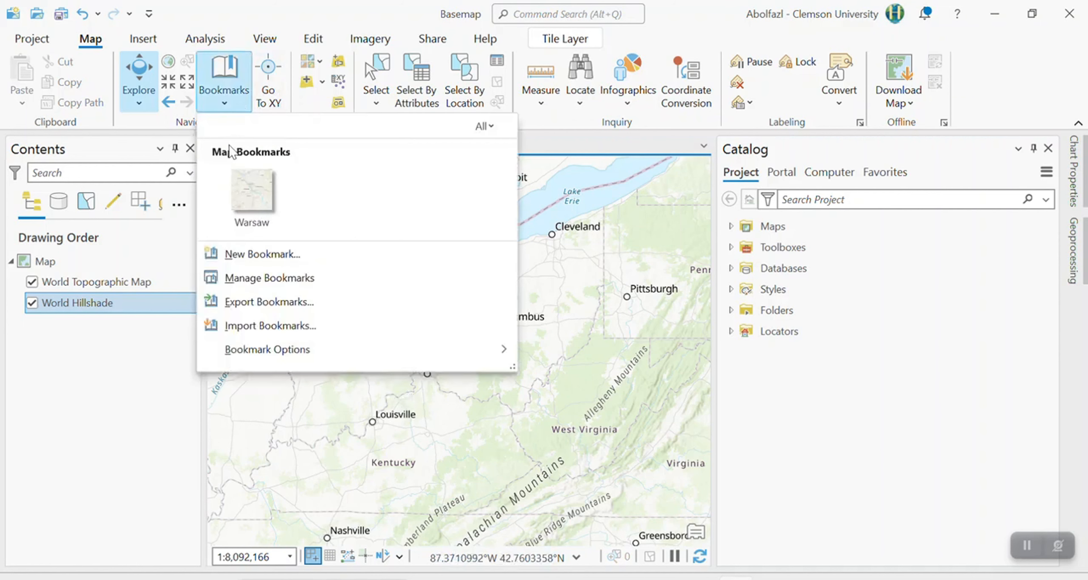
click(254, 213)
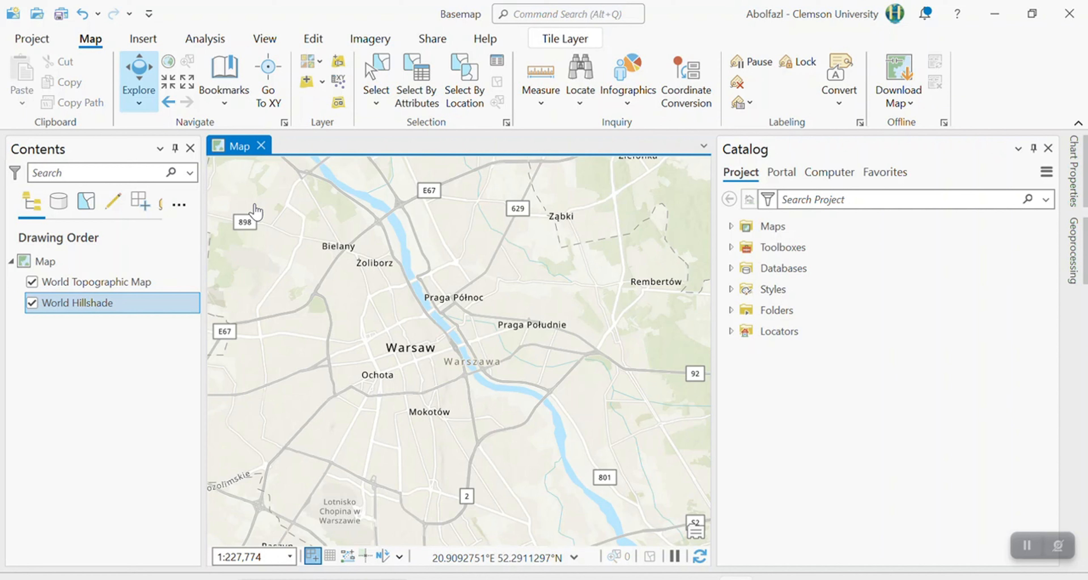
Remove the Warsaw bookmark from the map's bookmarks.
click(225, 82)
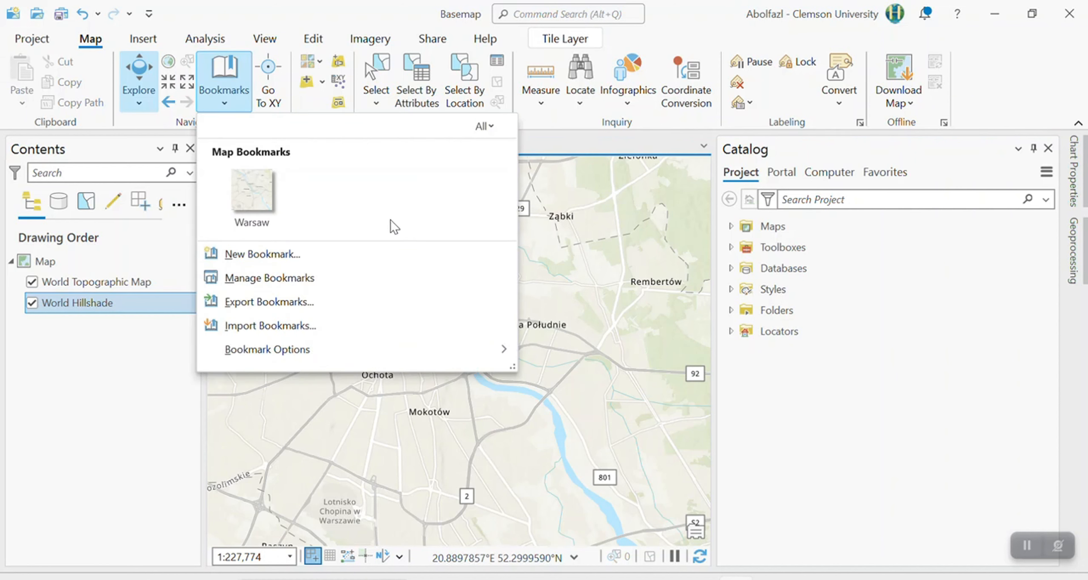
right_click(266, 189)
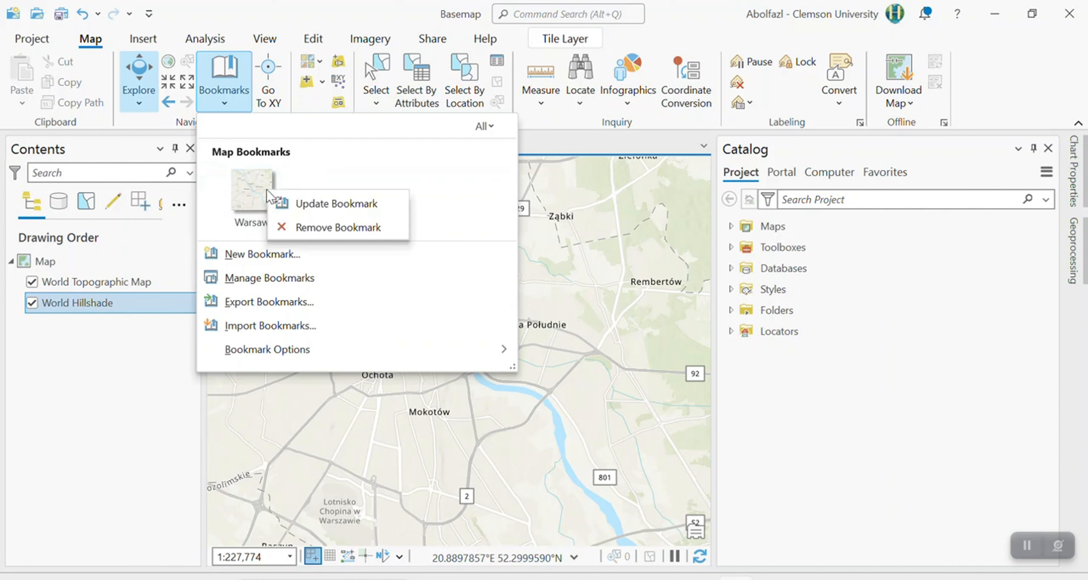
click(324, 226)
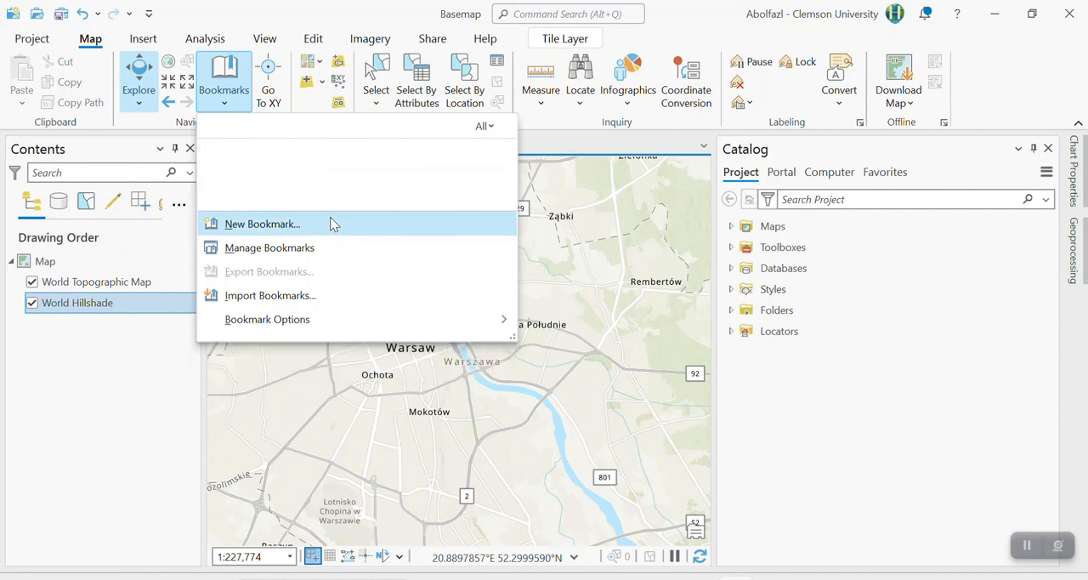
click(274, 16)
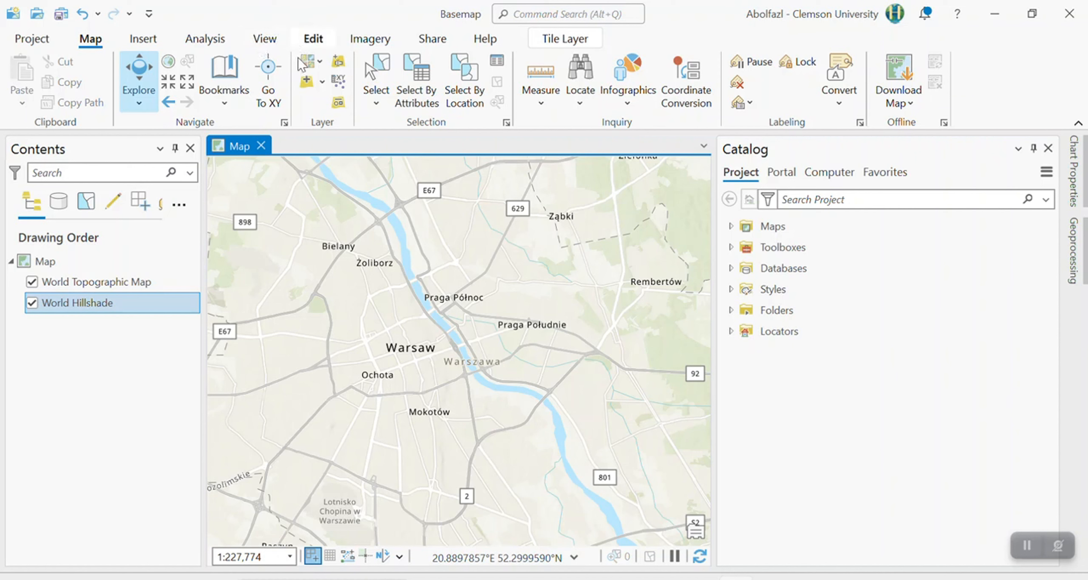
Start Go To XY and enter longitude -80 and latitude 34 as the target location.
click(271, 73)
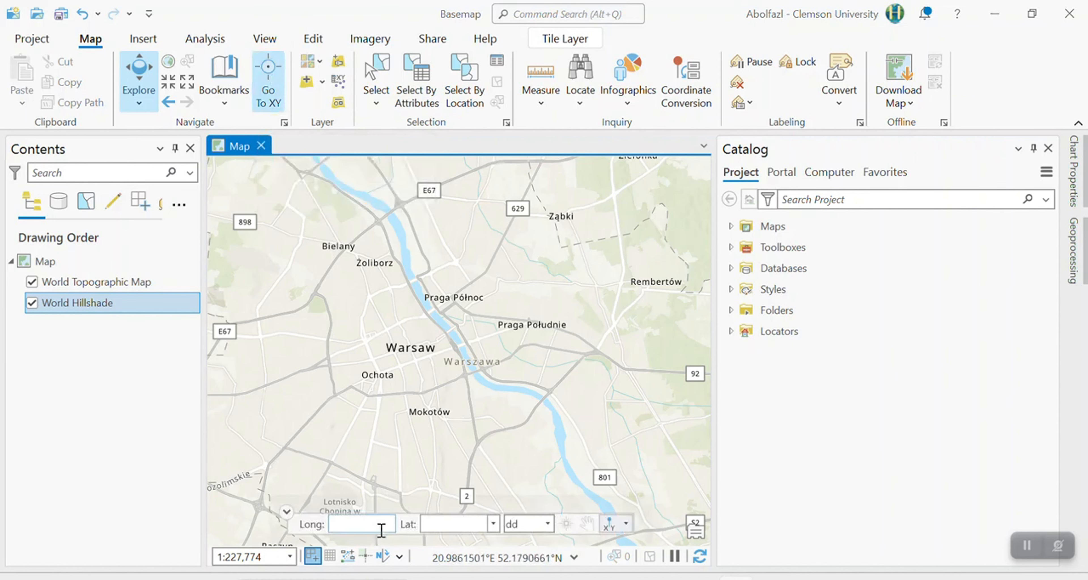
click(348, 523)
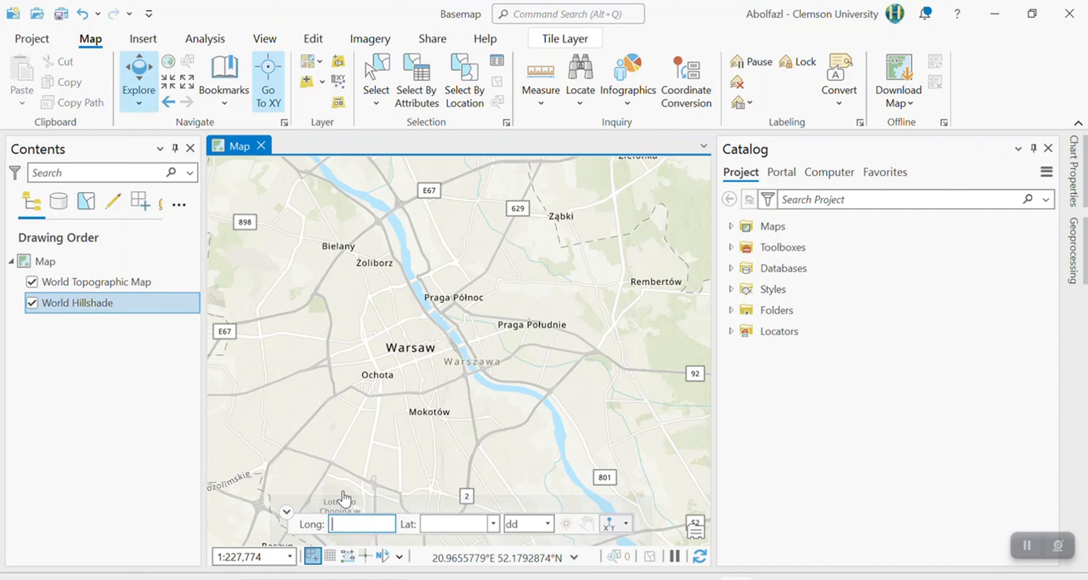
text(-80)
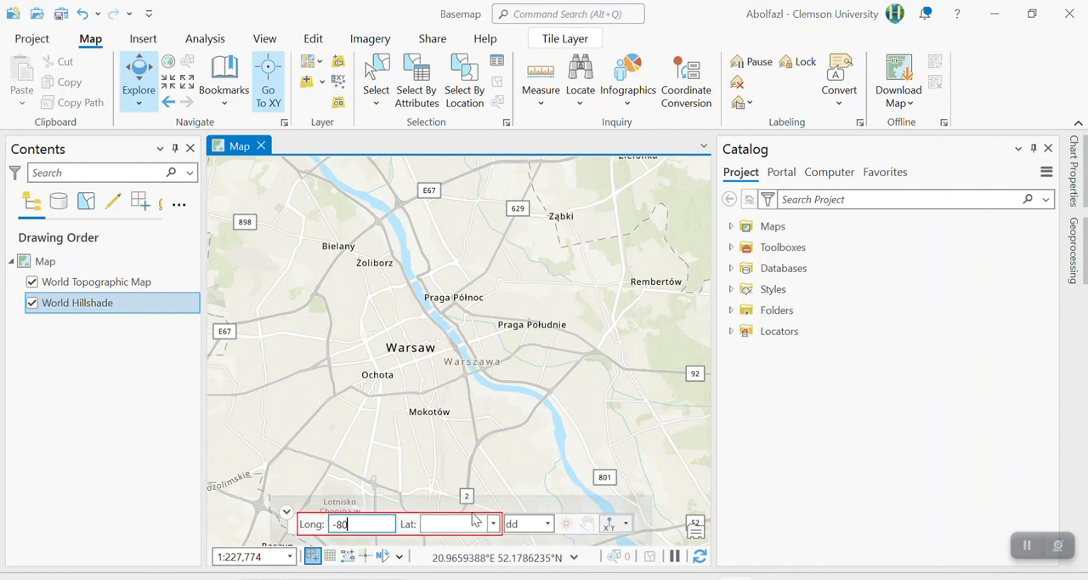
click(493, 524)
click(493, 524)
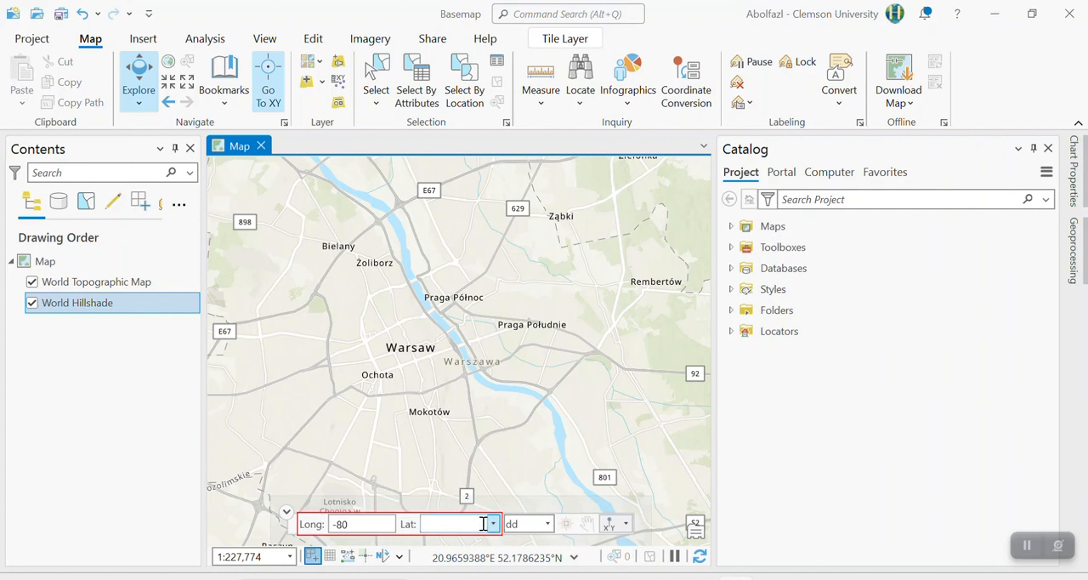
click(469, 523)
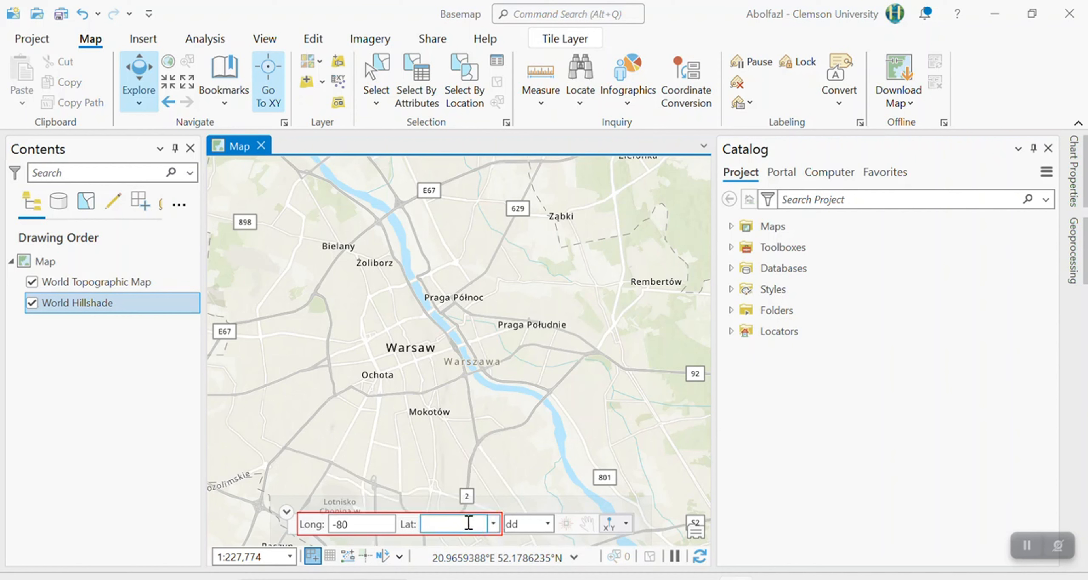
text(34)
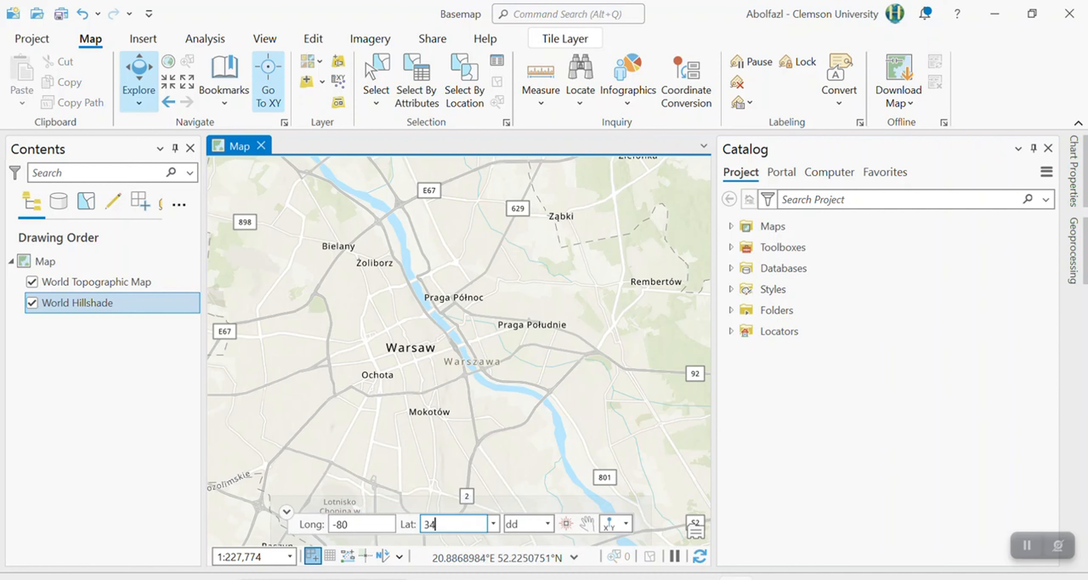
Check the available coordinate units for Go To XY, and flash the entered location with the map at full extent.
click(547, 524)
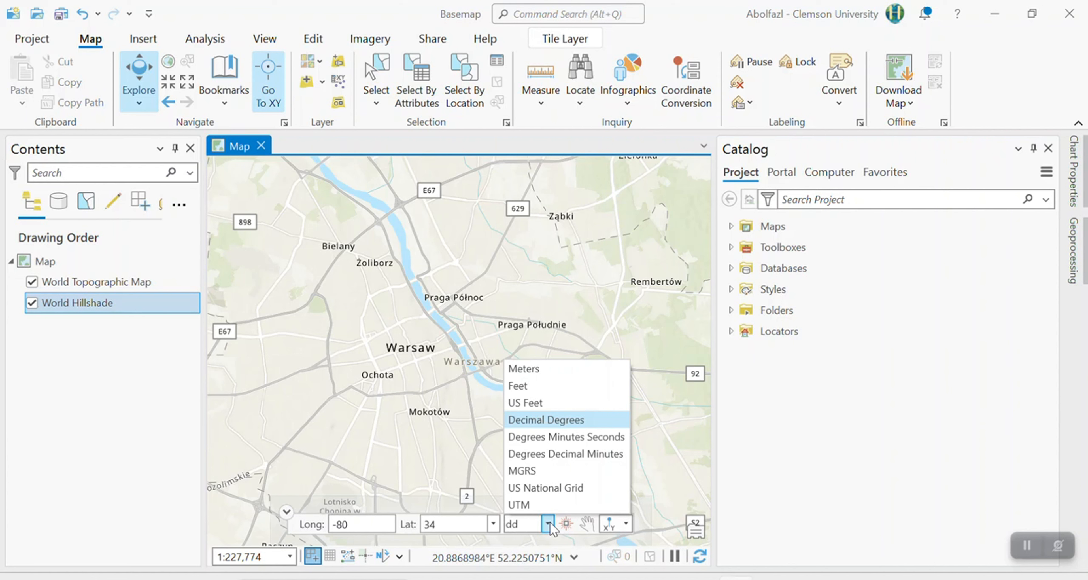
click(549, 524)
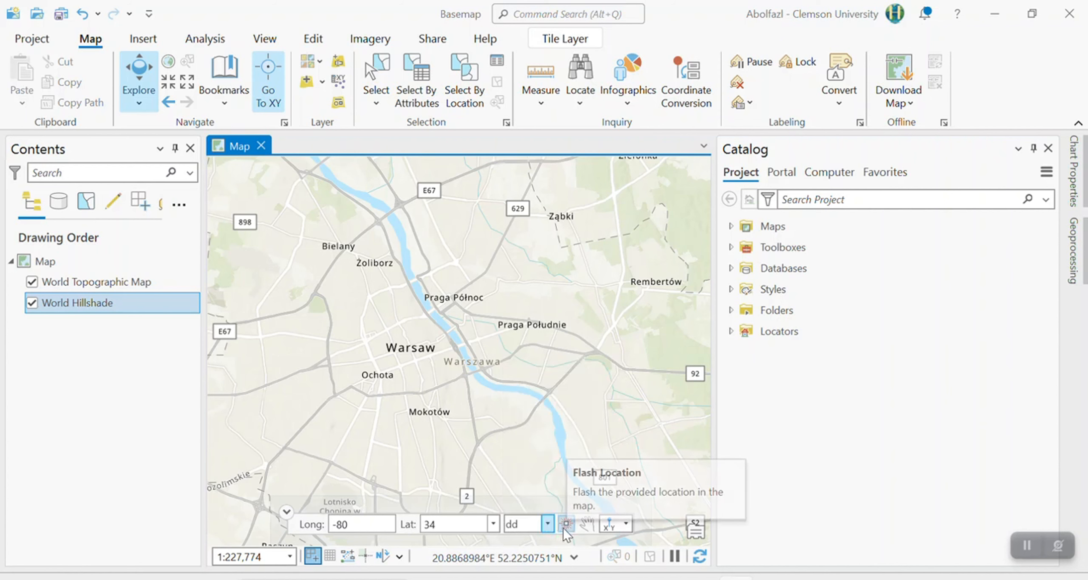
click(564, 528)
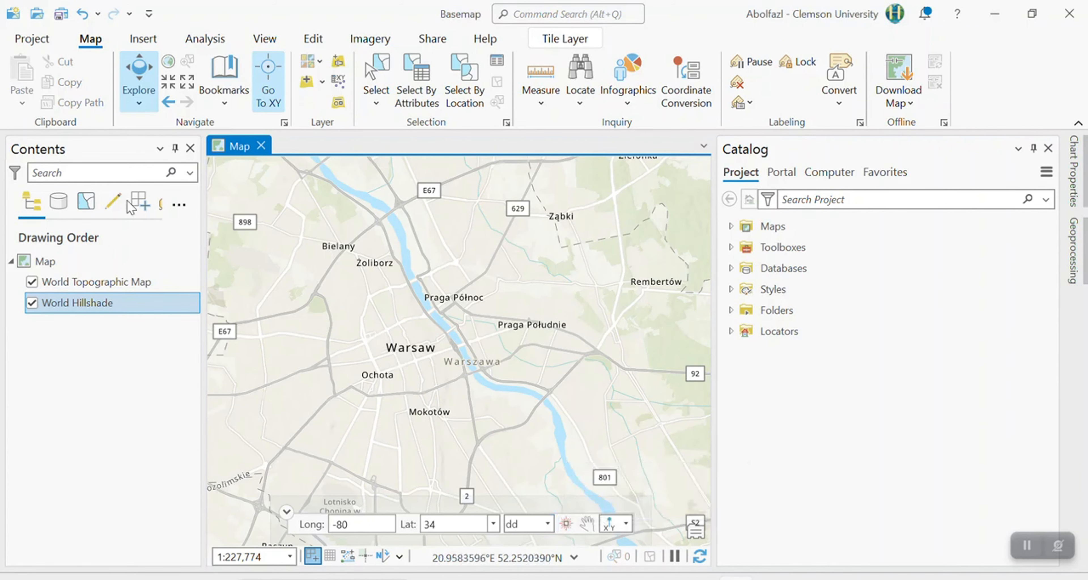
click(168, 62)
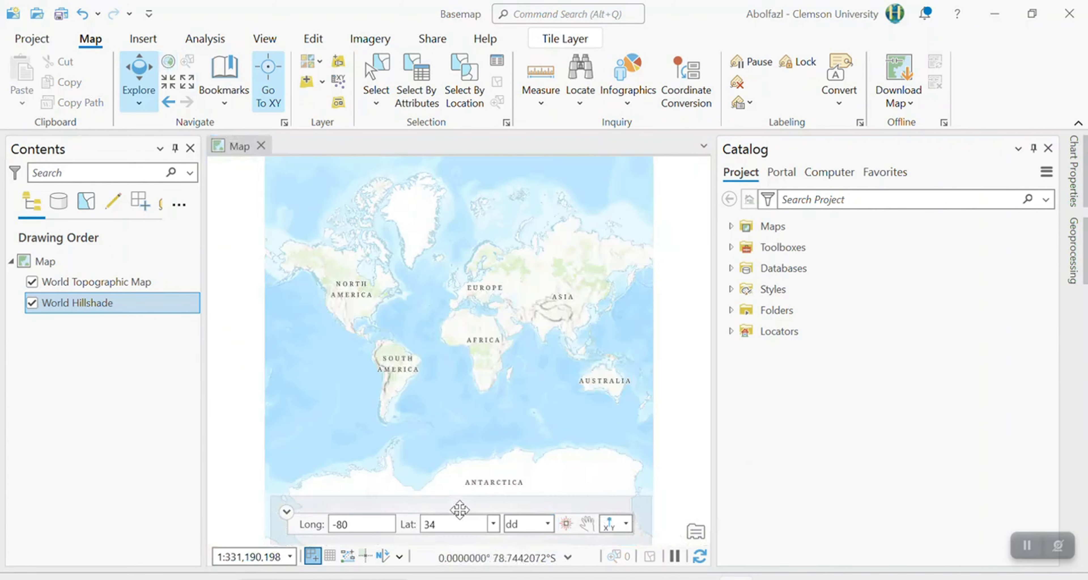
click(567, 525)
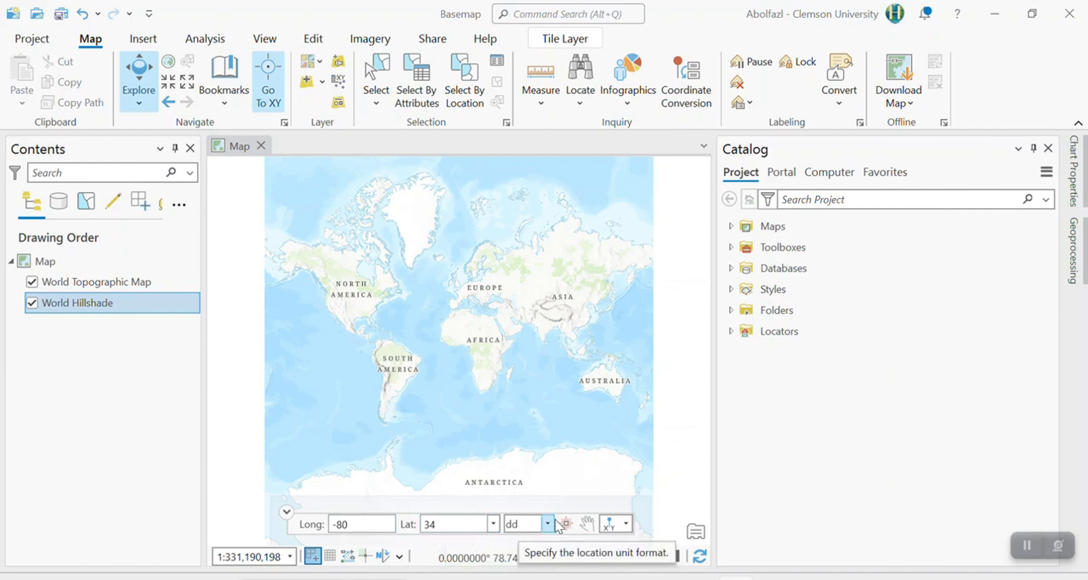
Mark longitude -80, latitude 34 with a labeled push-pin, and bring the map in close to it in South Carolina.
click(610, 525)
scroll(376, 322, up, 6)
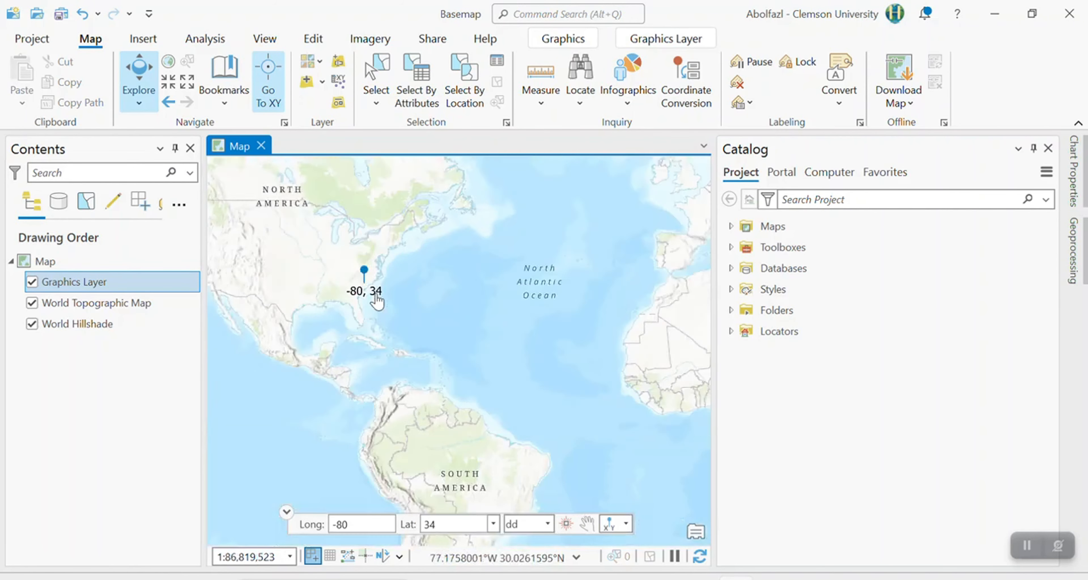
drag(378, 305, 488, 461)
scroll(486, 457, up, 6)
drag(395, 402, 423, 399)
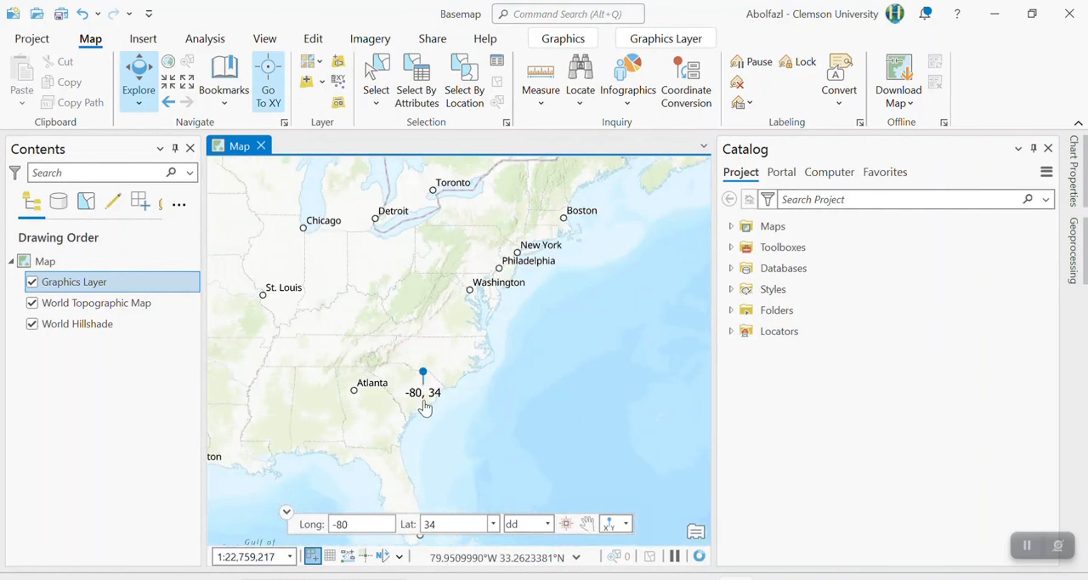
scroll(422, 399, up, 4)
scroll(424, 385, up, 3)
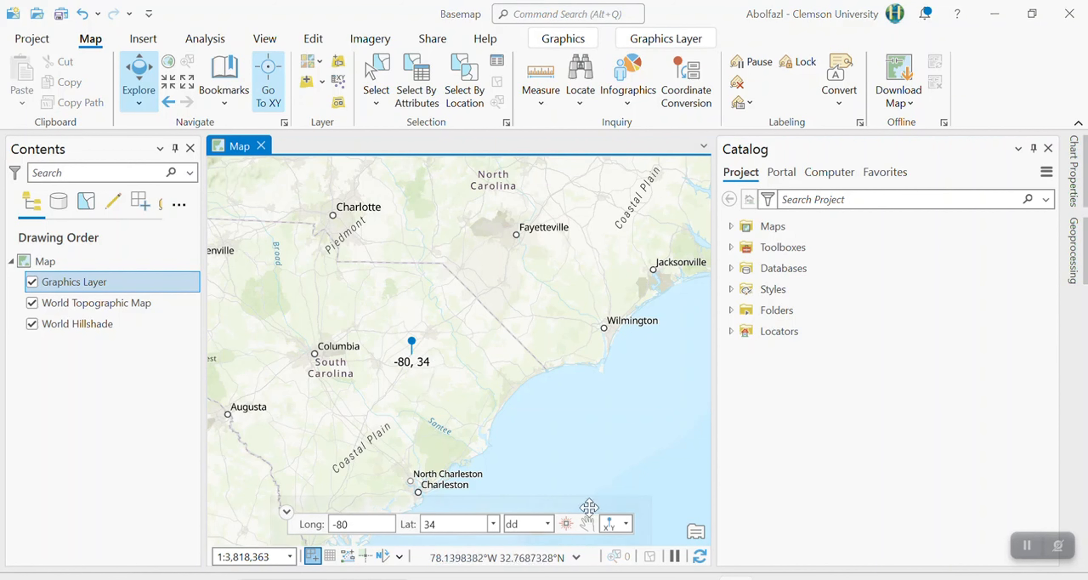
click(588, 524)
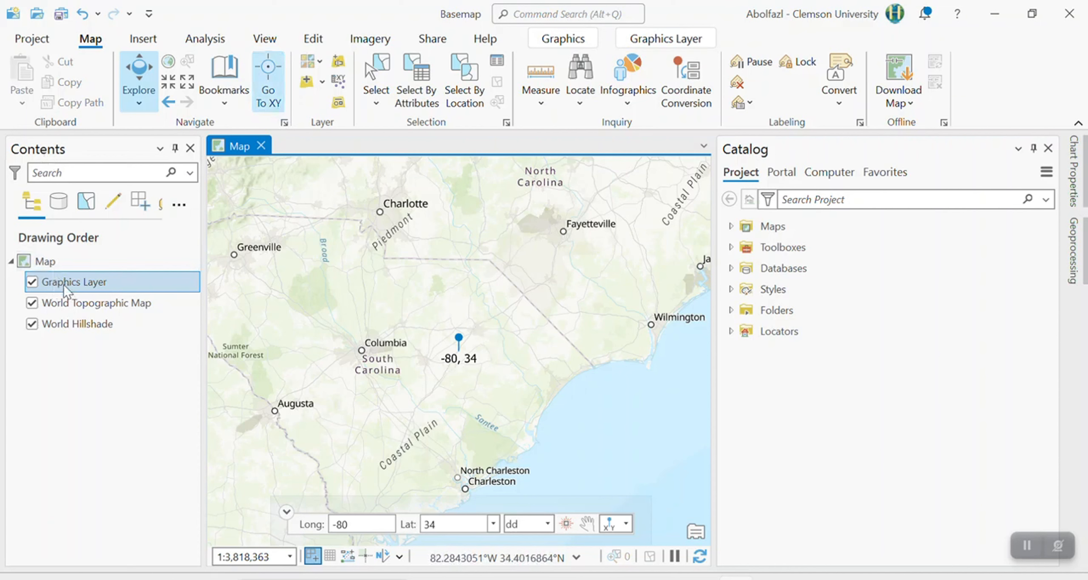
Toggle the visibility of the Graphics Layer holding the push-pin, and remove that layer from the map.
click(33, 287)
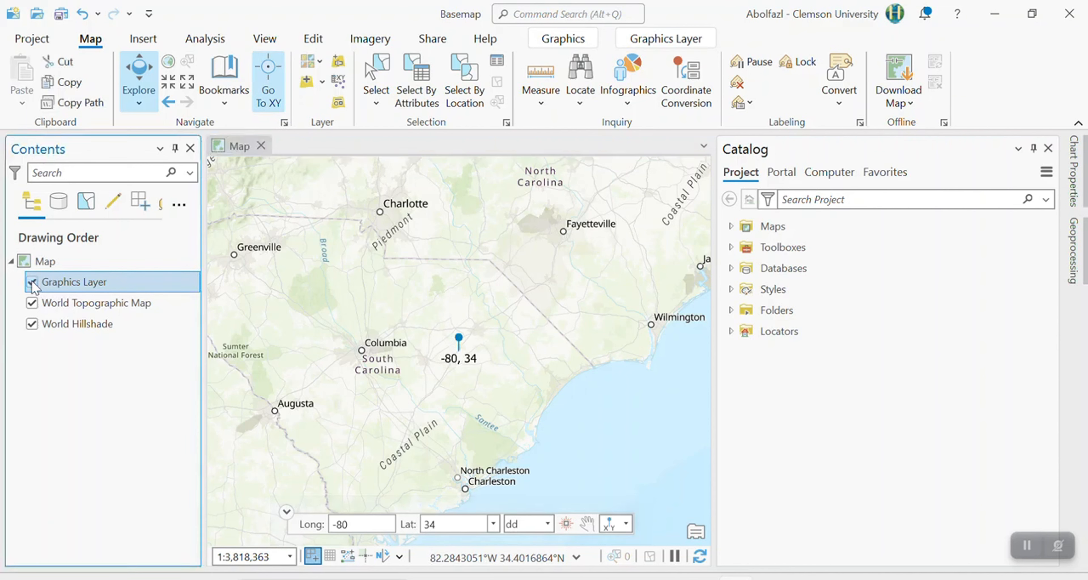
click(32, 282)
click(32, 282)
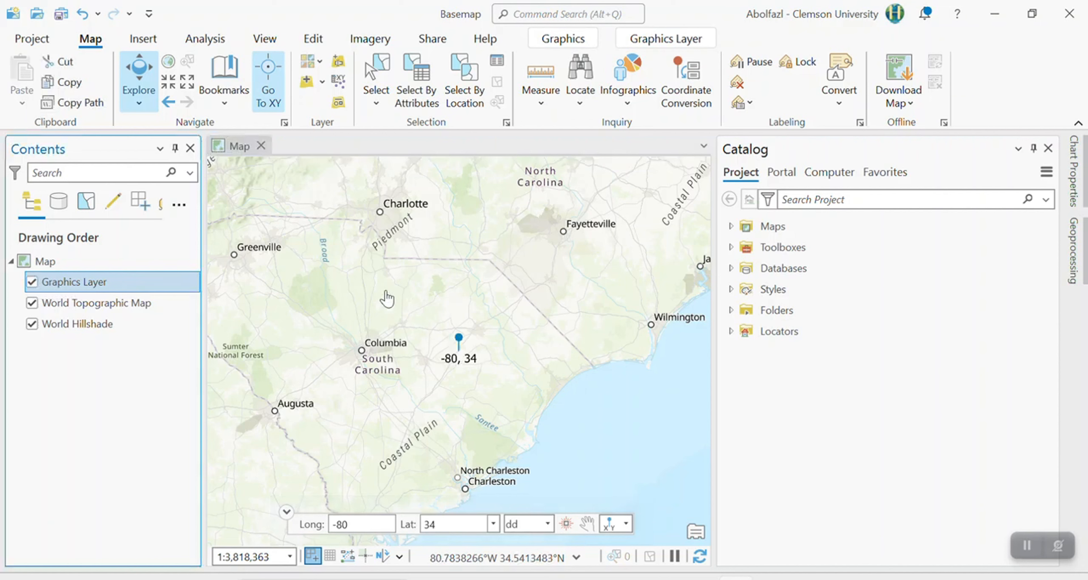
right_click(109, 284)
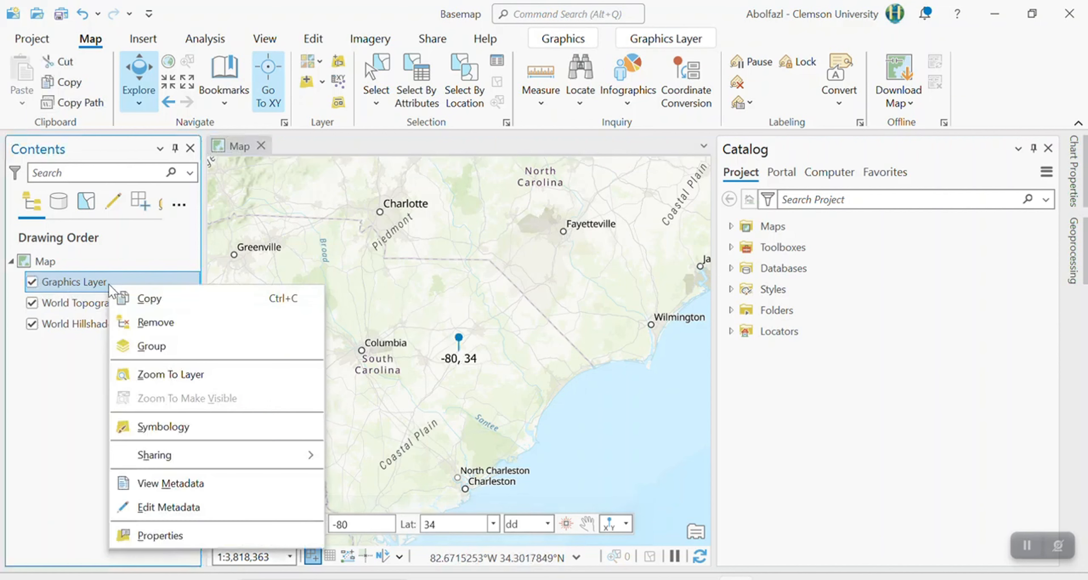
click(157, 321)
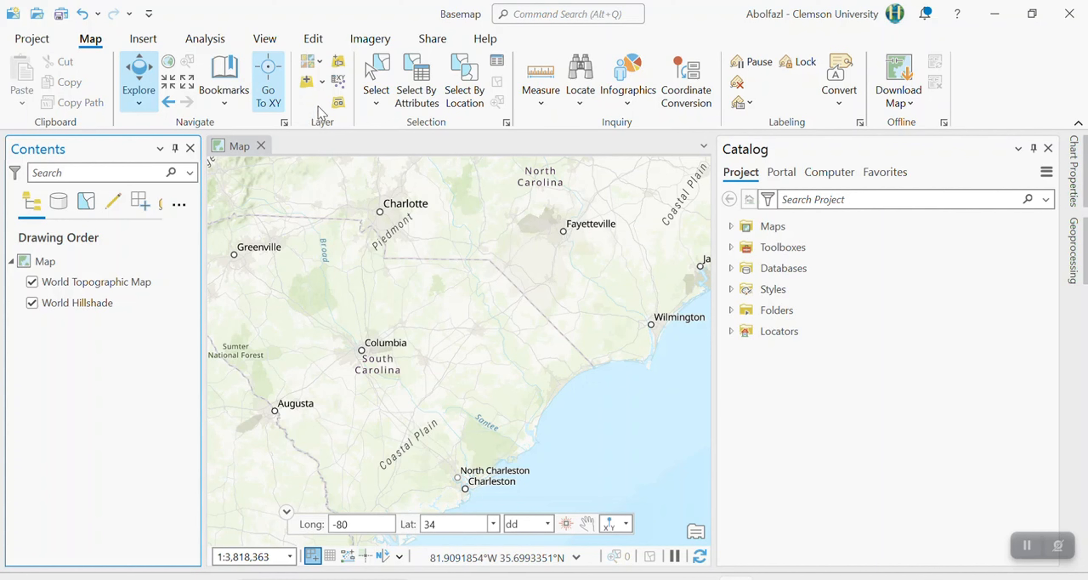
Look at the Add Data browser for the map and close it without adding a layer.
click(305, 84)
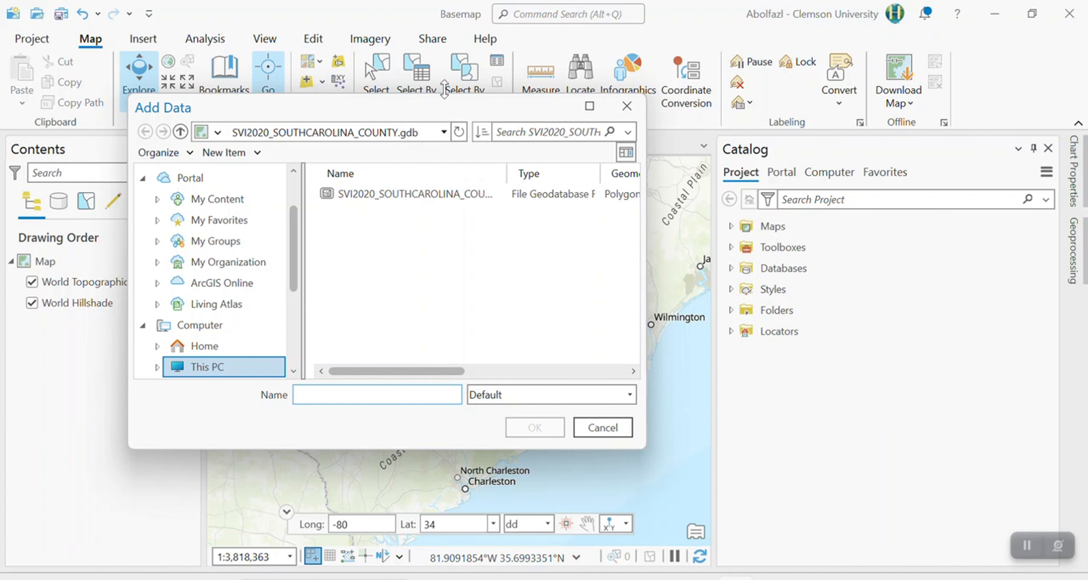
click(627, 106)
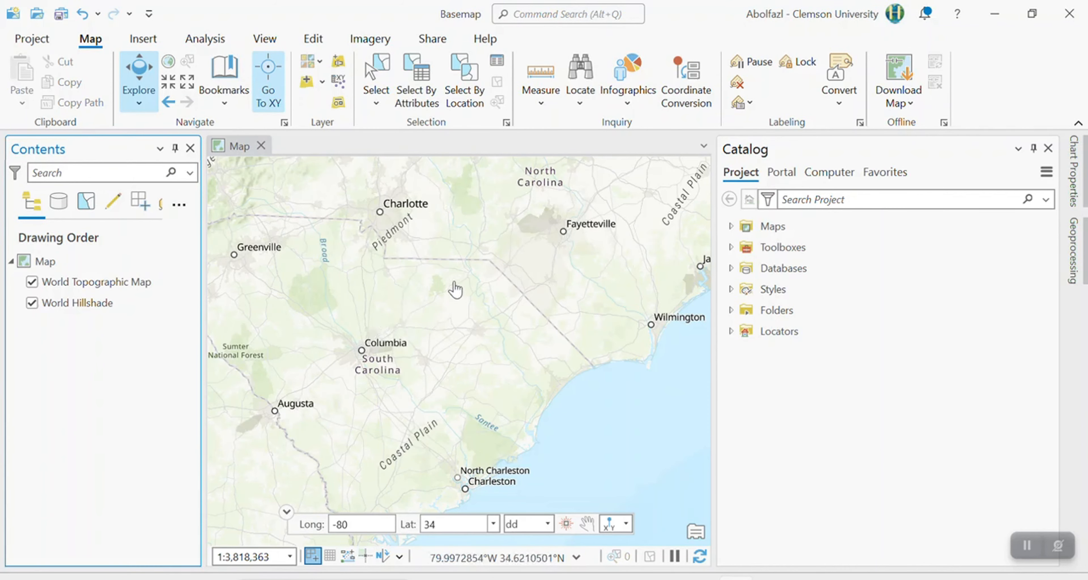
Start Measure Distance around Wedgefield, and set it to the Planar method with Miles as the unit.
scroll(419, 357, up, 3)
scroll(404, 357, up, 2)
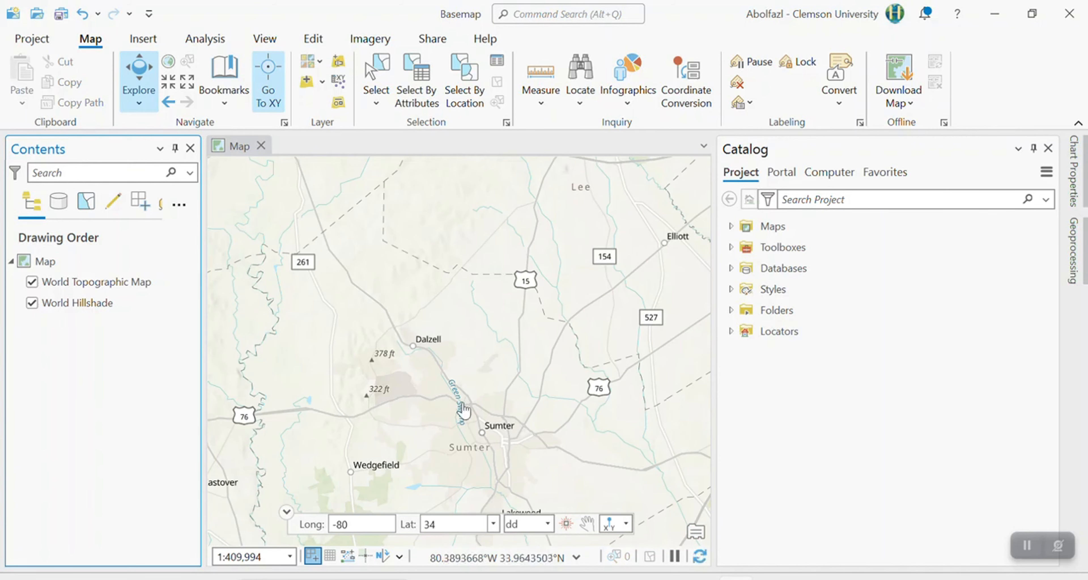
drag(446, 412, 404, 295)
scroll(372, 368, up, 1)
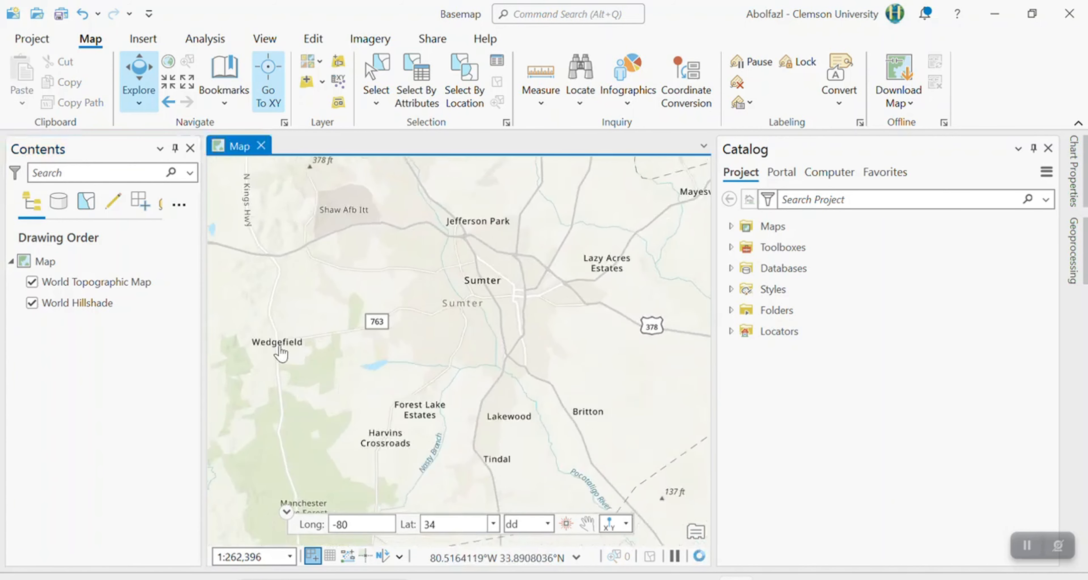
scroll(378, 347, up, 3)
drag(374, 357, 651, 321)
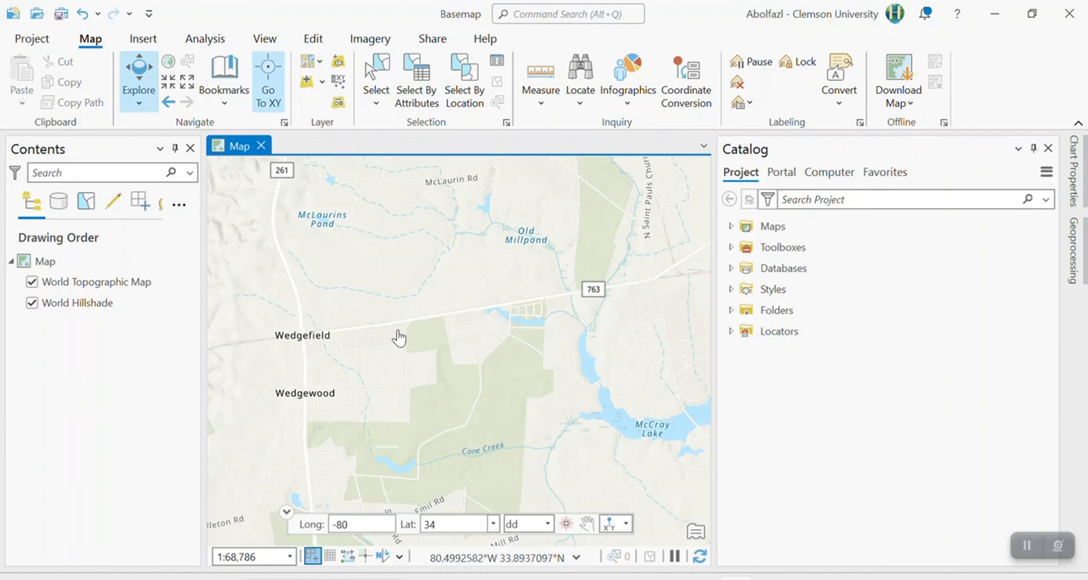
click(543, 78)
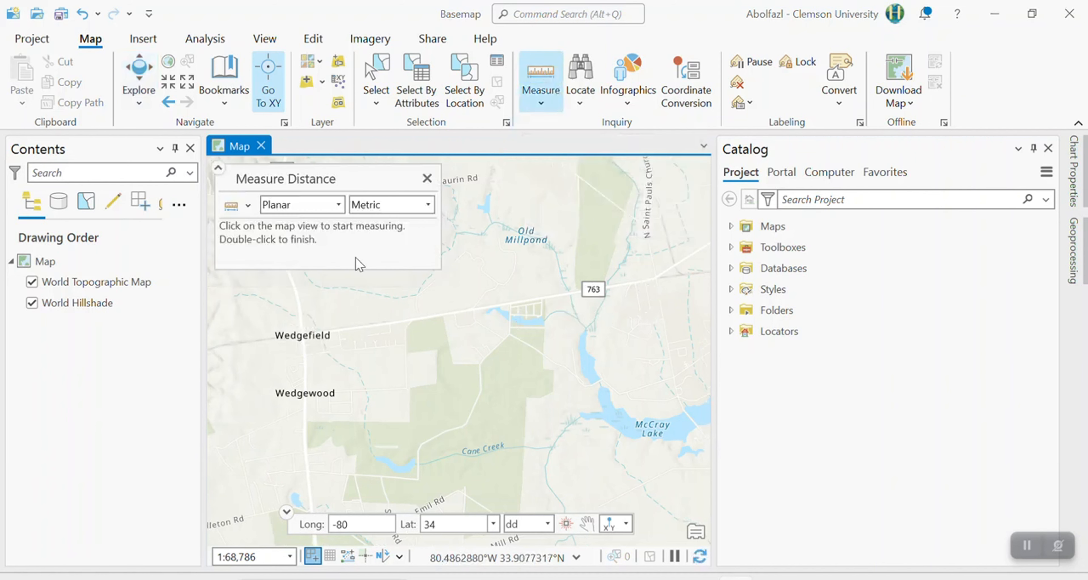
click(380, 205)
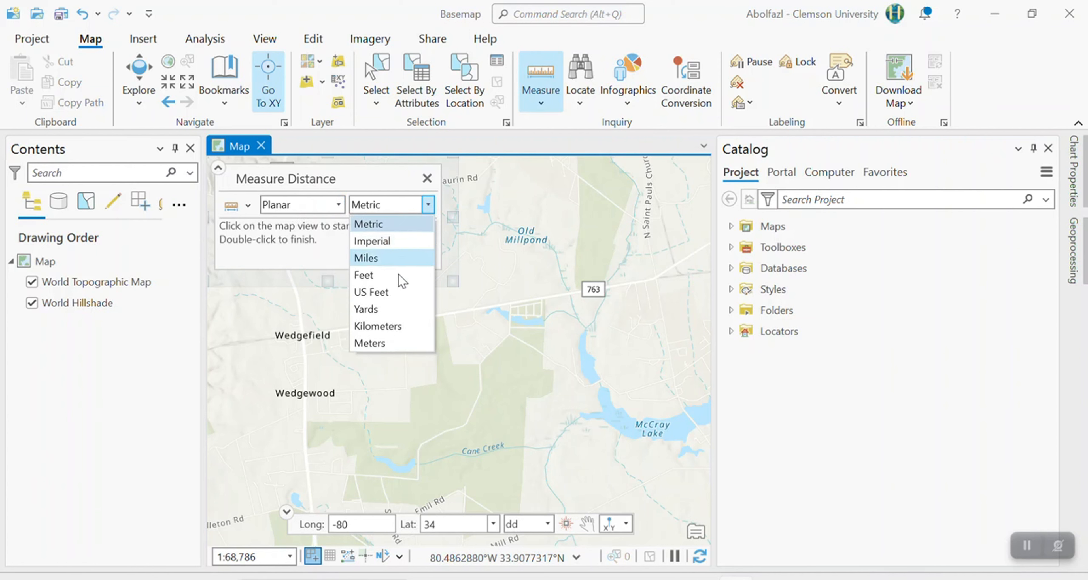
click(336, 207)
click(336, 208)
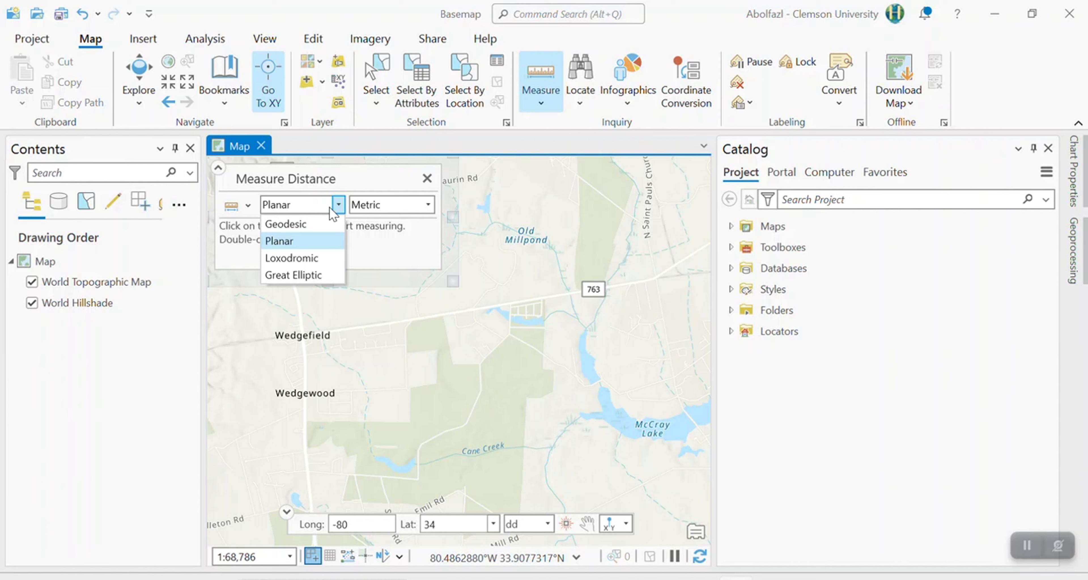
click(312, 241)
click(377, 207)
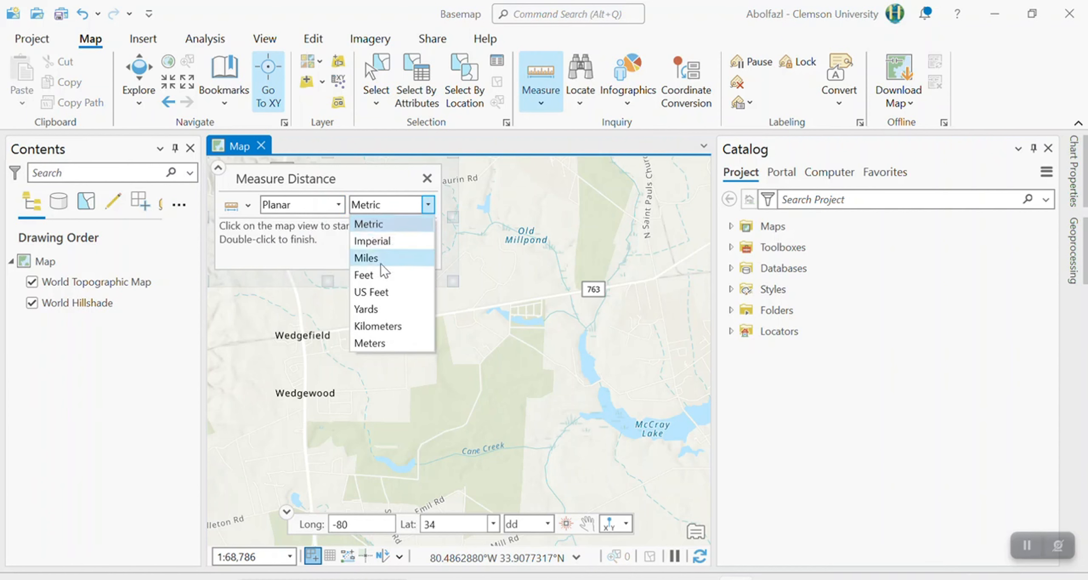
click(372, 263)
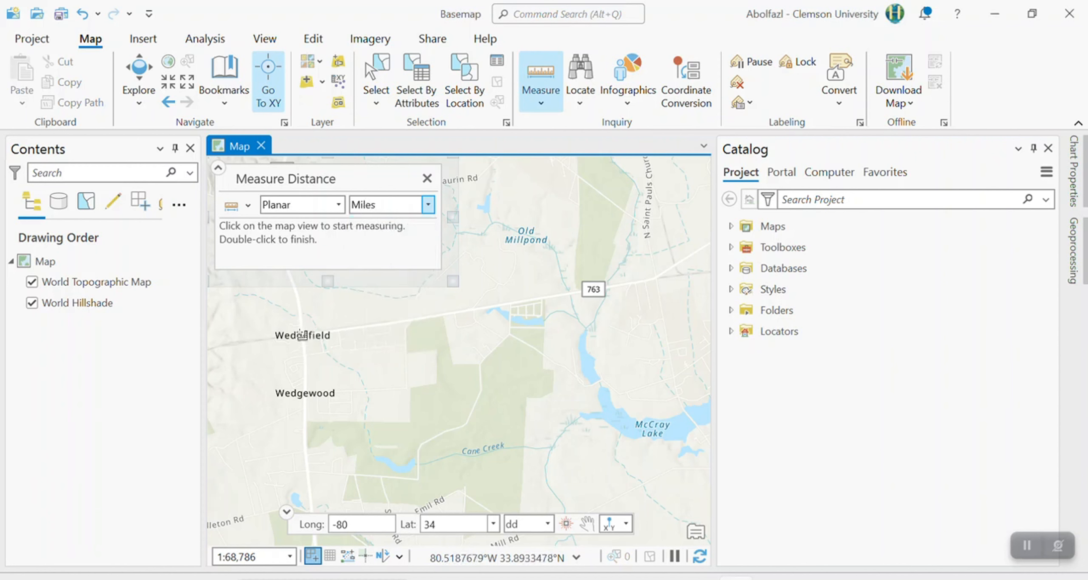
Measure a two-segment path from Wedgefield east past road marker 763 and back toward Old Millpond, and close the measurement.
click(301, 333)
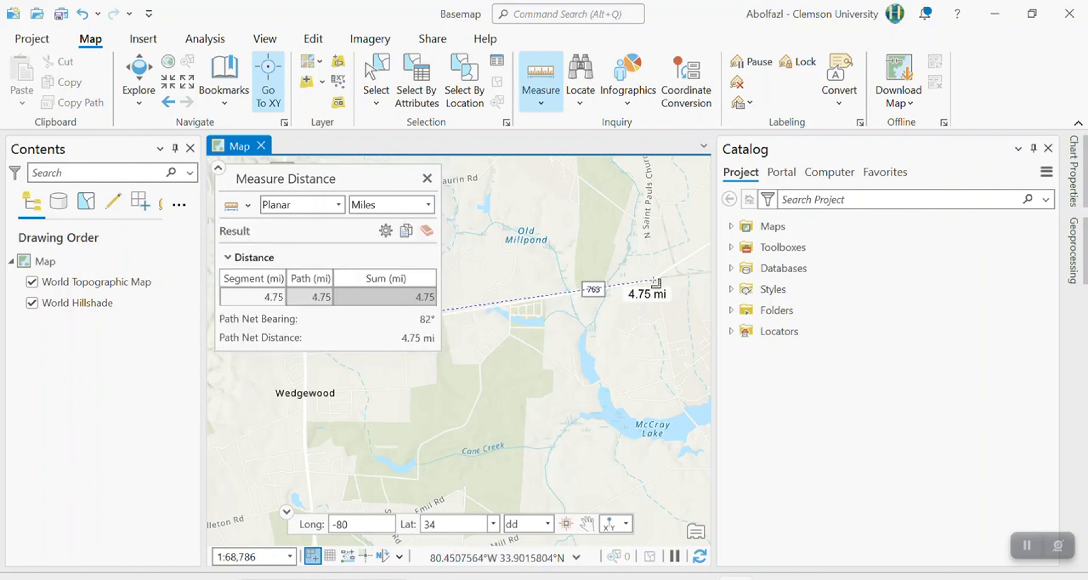
click(656, 281)
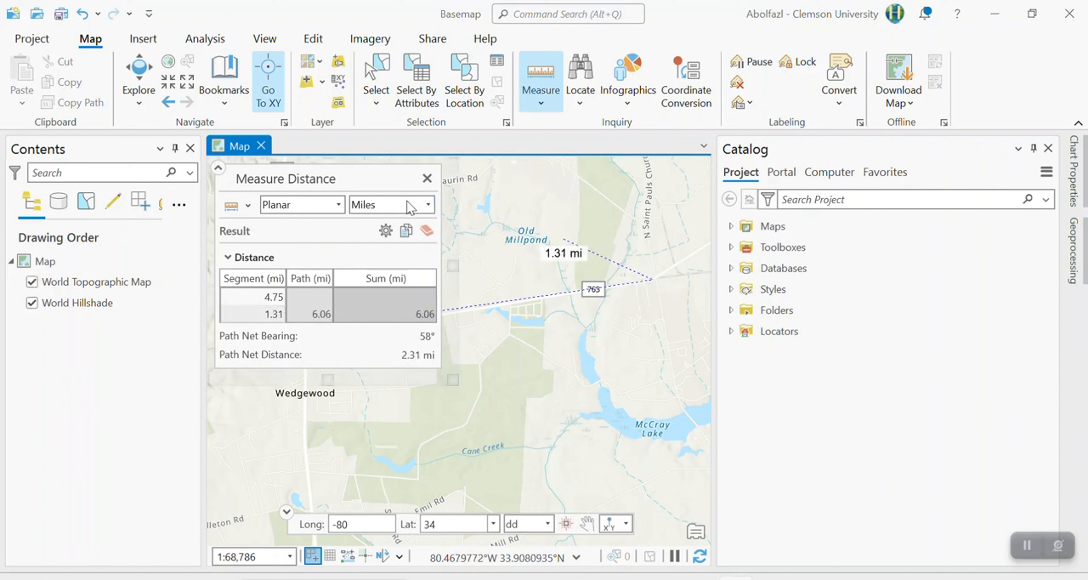
click(428, 178)
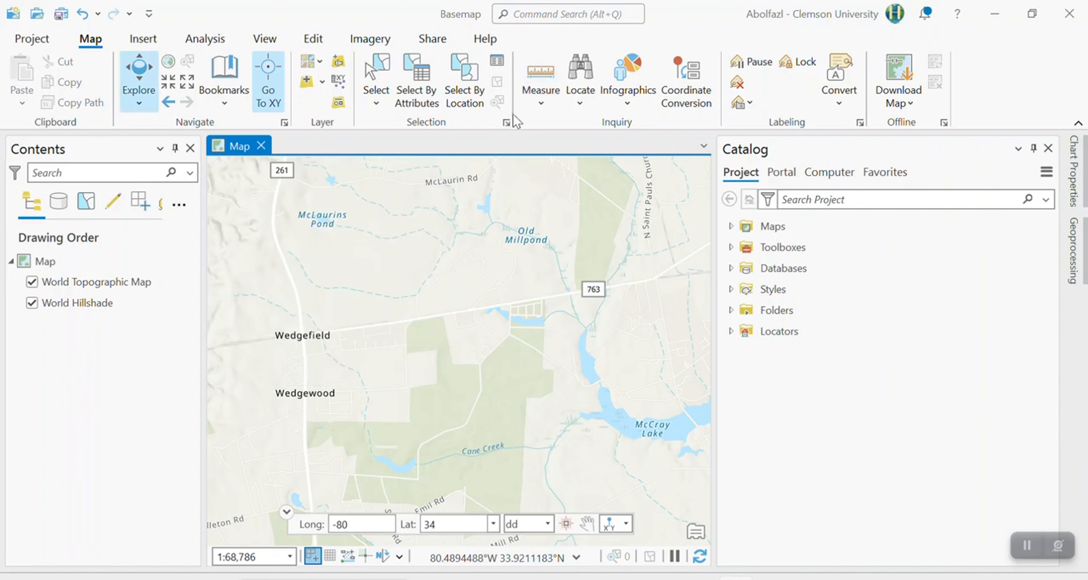
Start Measure Area with the surroundings of road 763 in view, and check its available distance and area units.
click(537, 111)
click(602, 170)
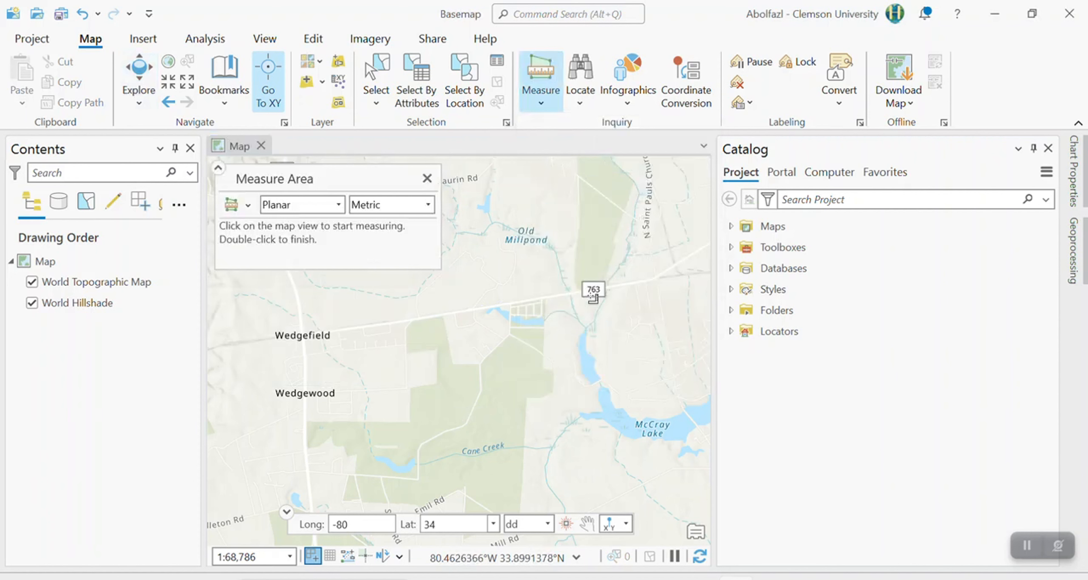
scroll(570, 273, down, 2)
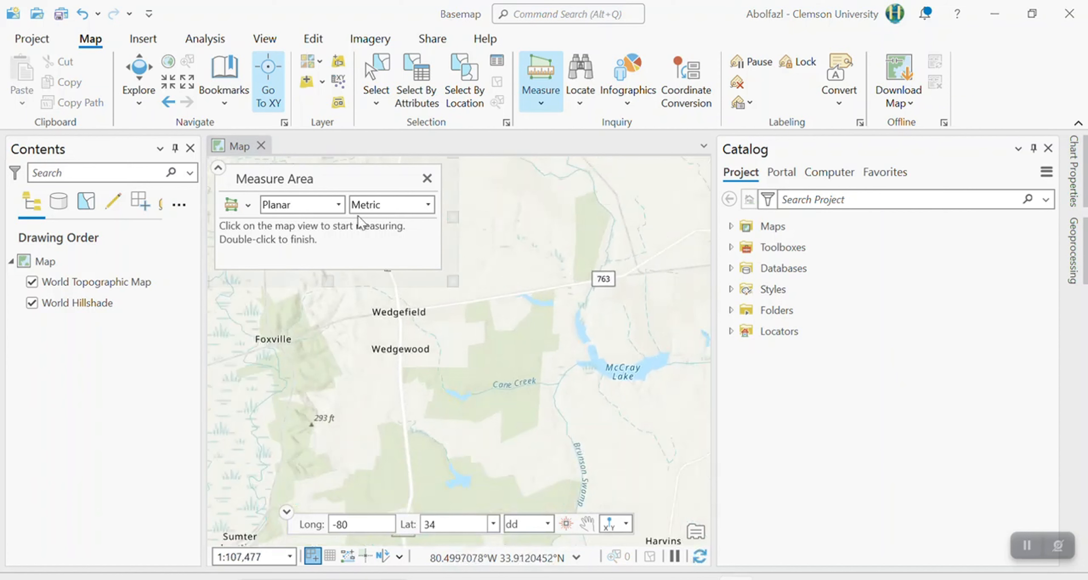
click(398, 206)
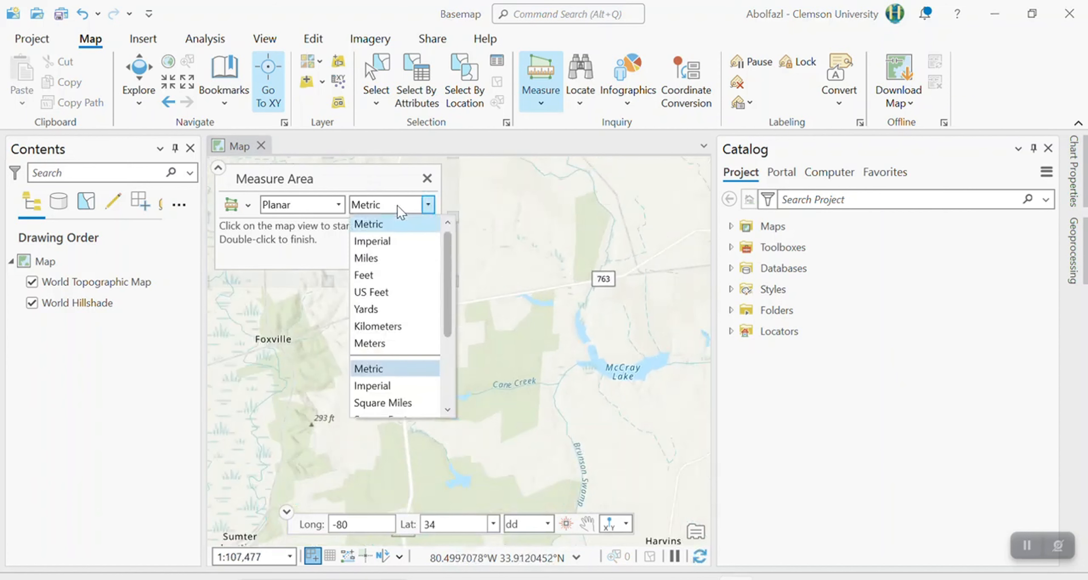
click(541, 100)
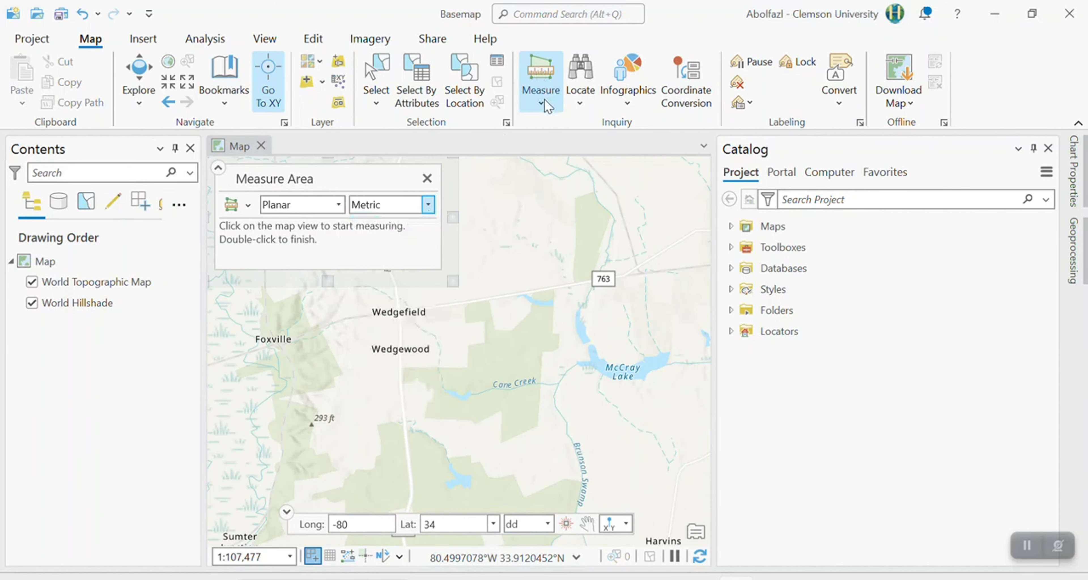
click(542, 100)
click(594, 179)
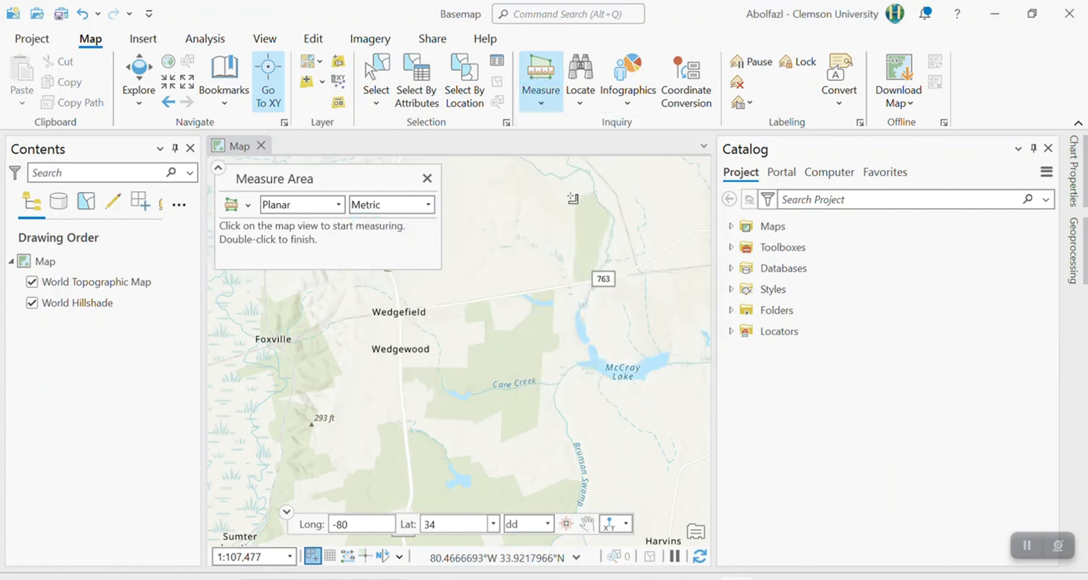
Measure the area and perimeter of the green patch just north of road marker 763, and close the measurement.
click(570, 194)
click(595, 191)
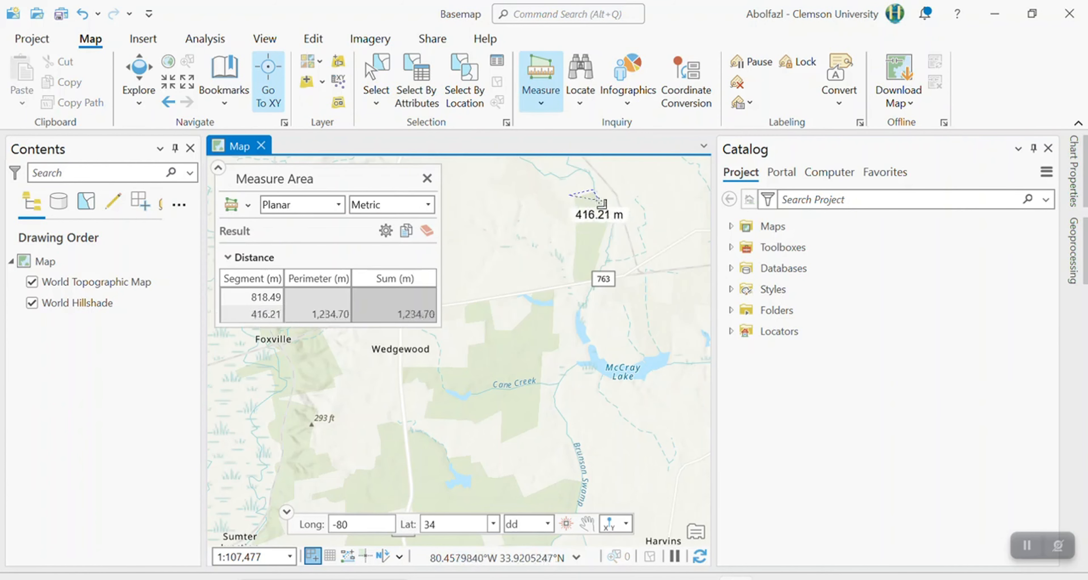
click(618, 217)
click(609, 213)
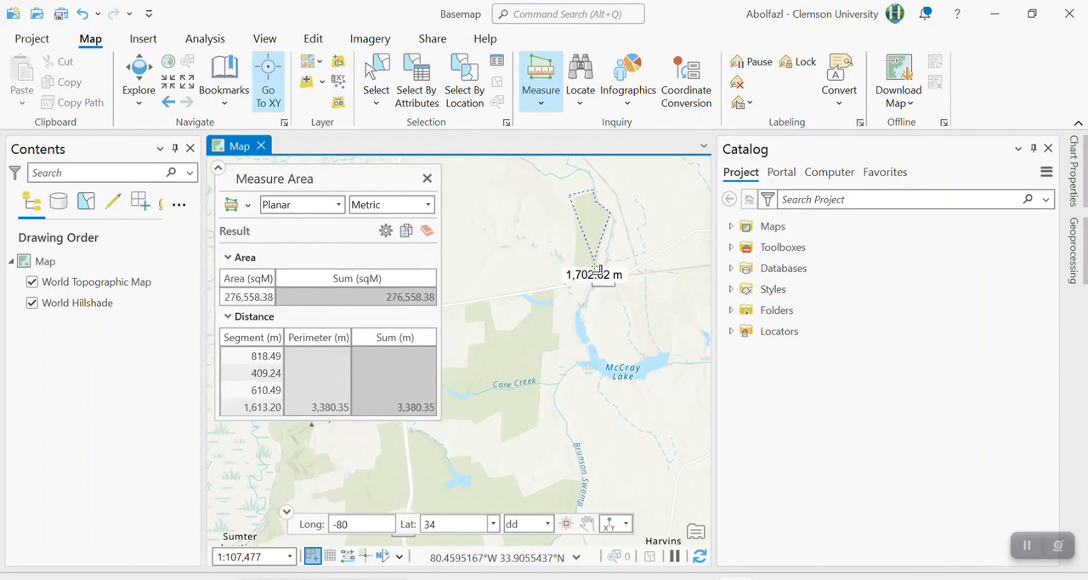
click(571, 281)
click(576, 283)
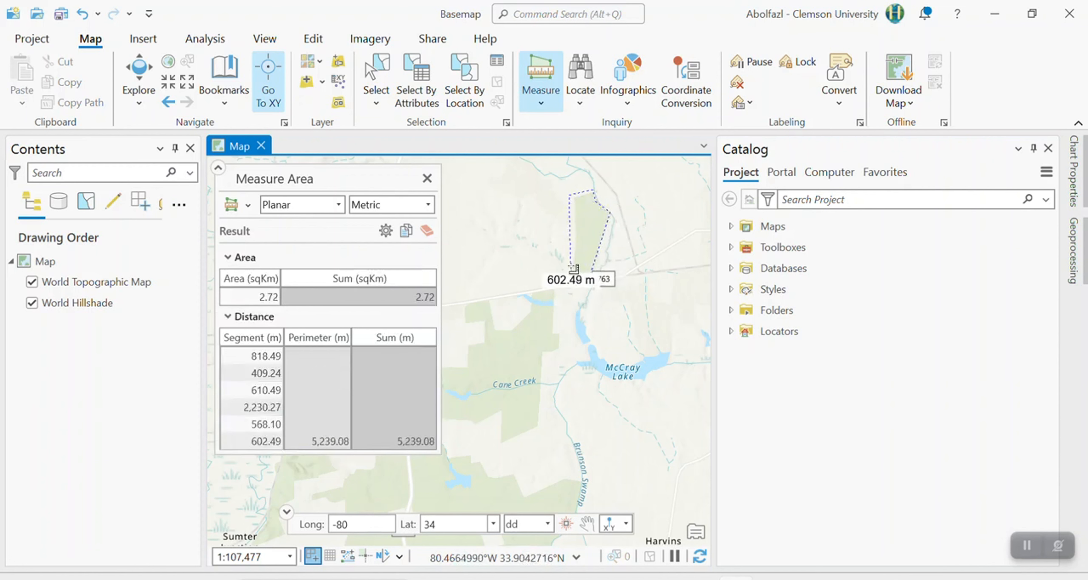
click(571, 266)
click(574, 222)
click(579, 208)
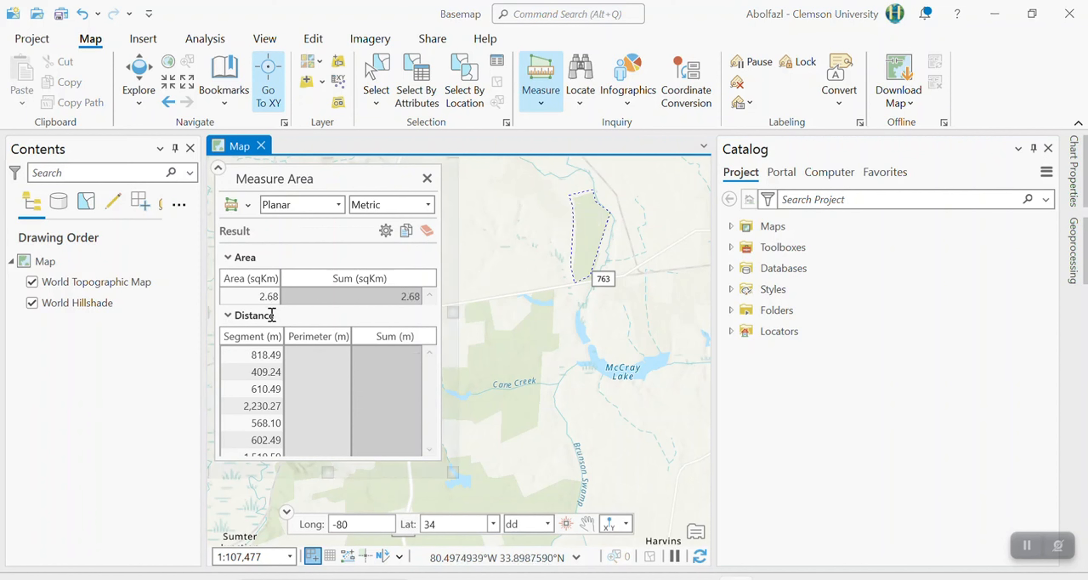
click(278, 301)
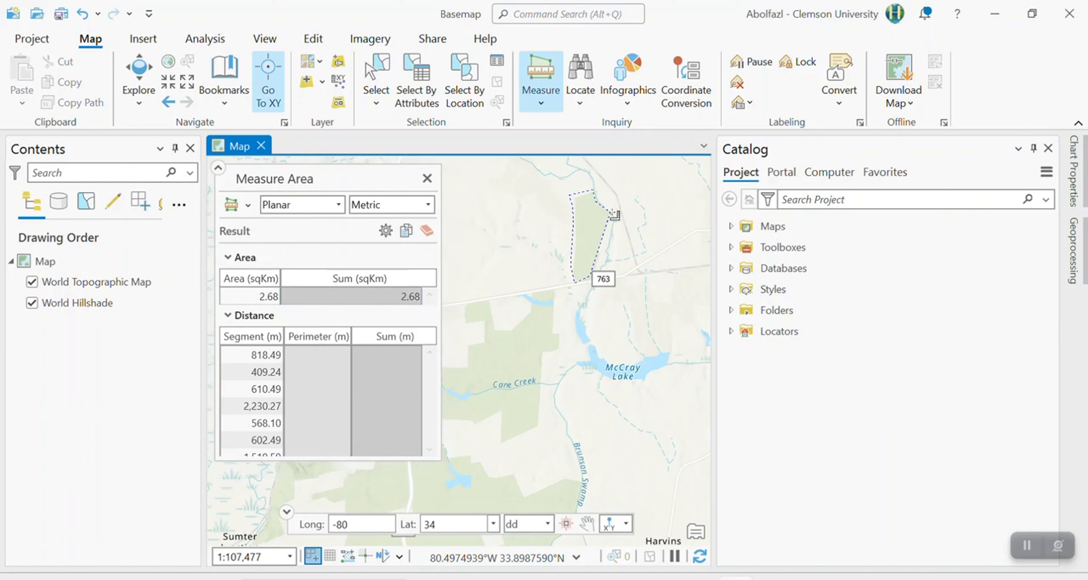
click(427, 178)
Measure the direction and distance of a line running southwest past Wedgewood and a second one back toward Foxville, and close the tool.
click(547, 106)
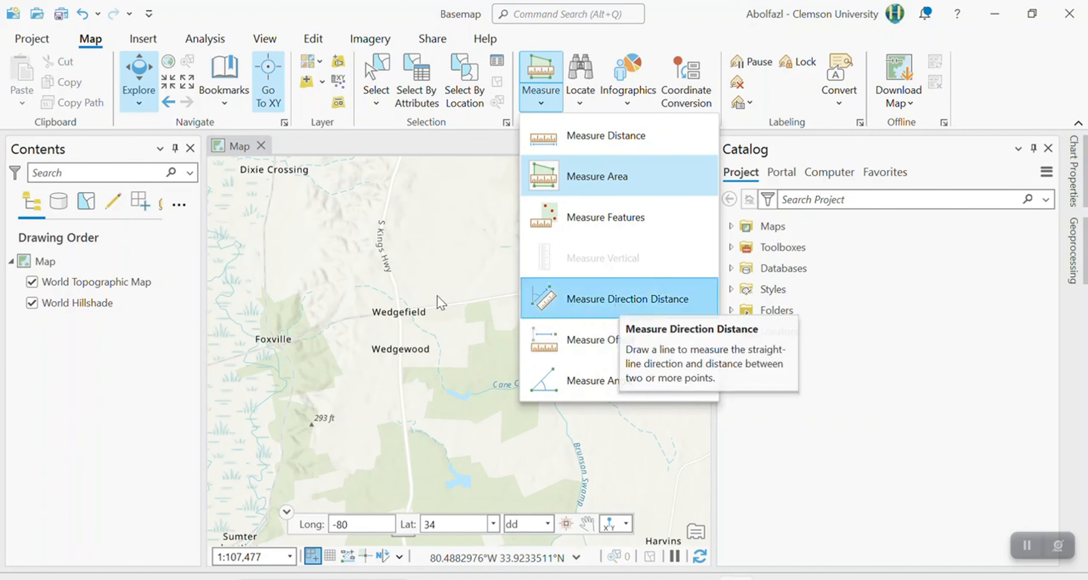
click(619, 312)
click(558, 220)
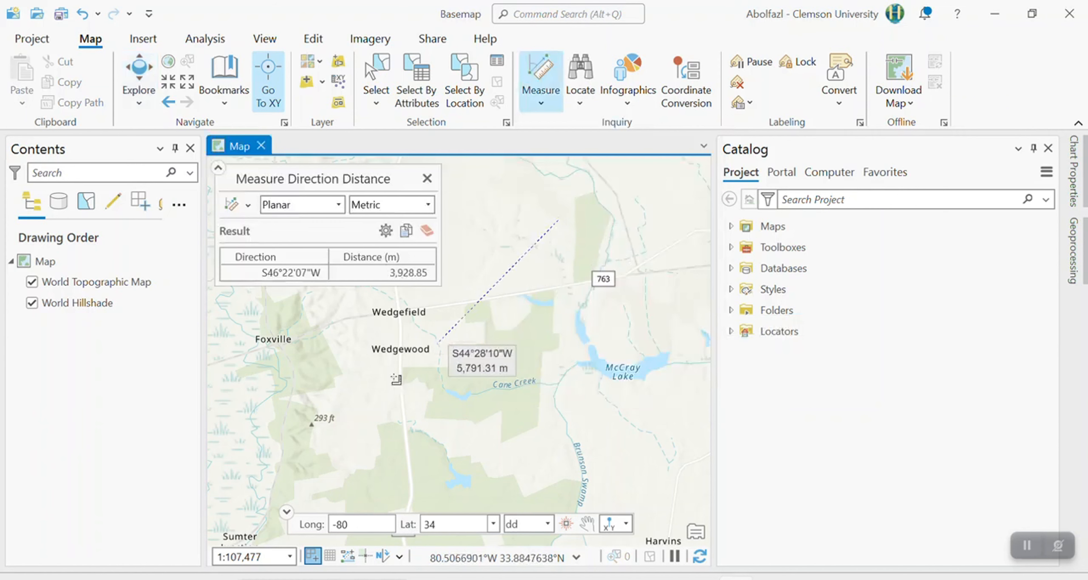
click(257, 441)
click(309, 346)
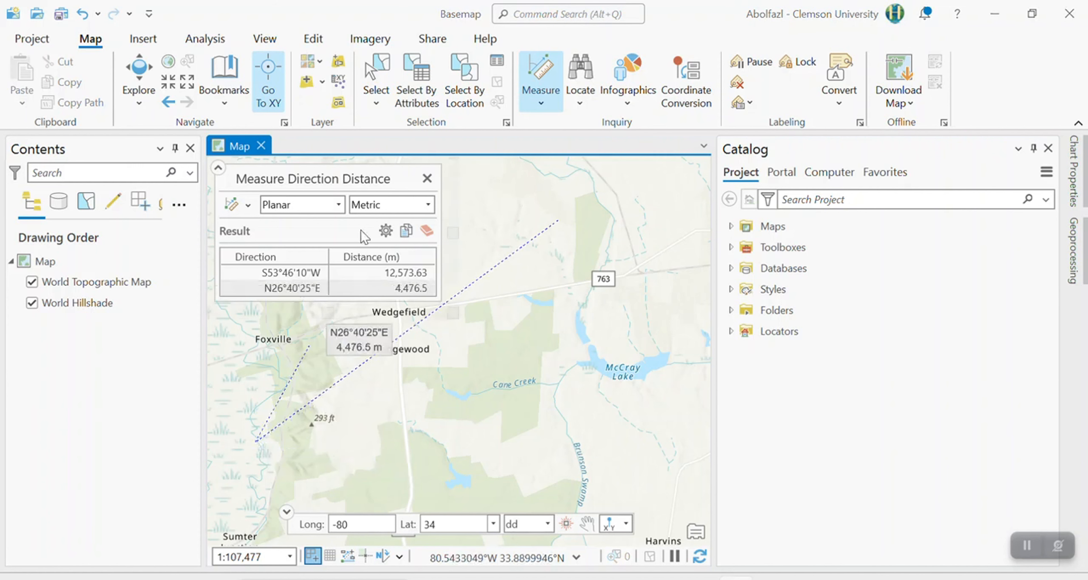
click(427, 179)
Measure the angles between connected lines forming a triangle around Wedgewood and Cane Creek in Planar degrees, and close Measure Angle.
click(537, 101)
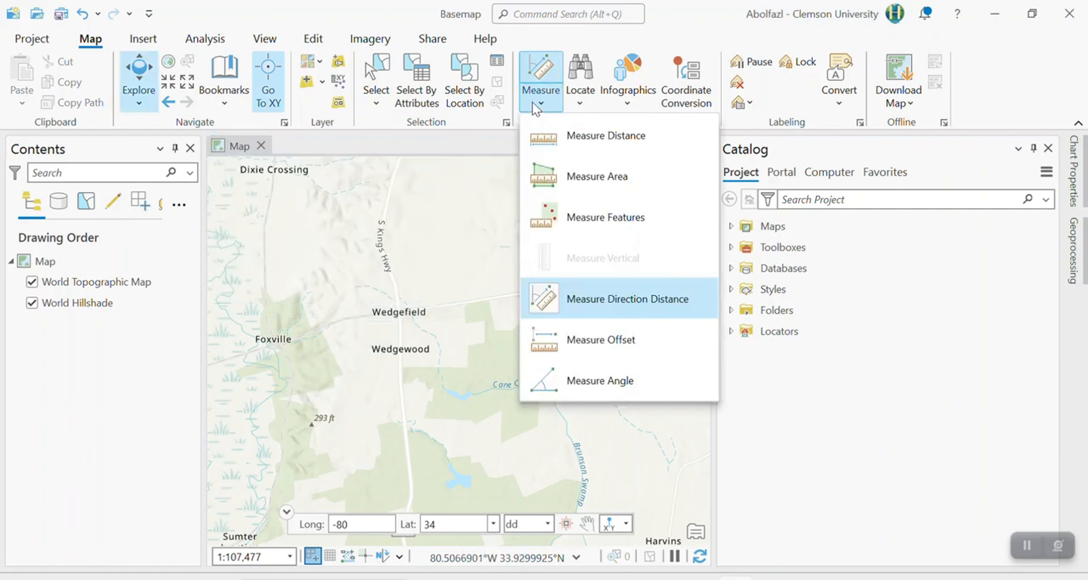
click(608, 382)
click(504, 218)
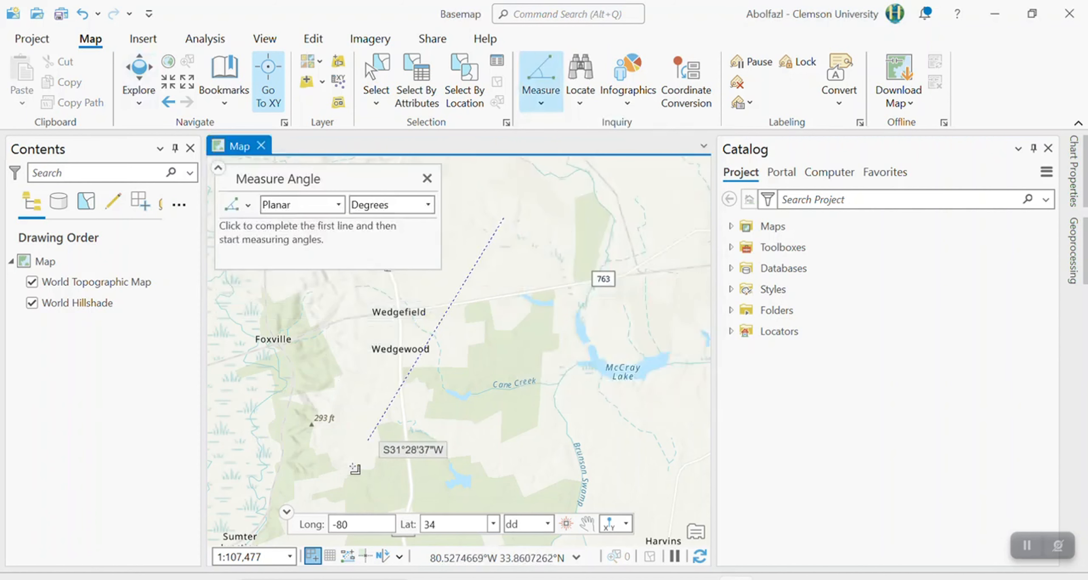
click(350, 468)
click(620, 424)
click(583, 433)
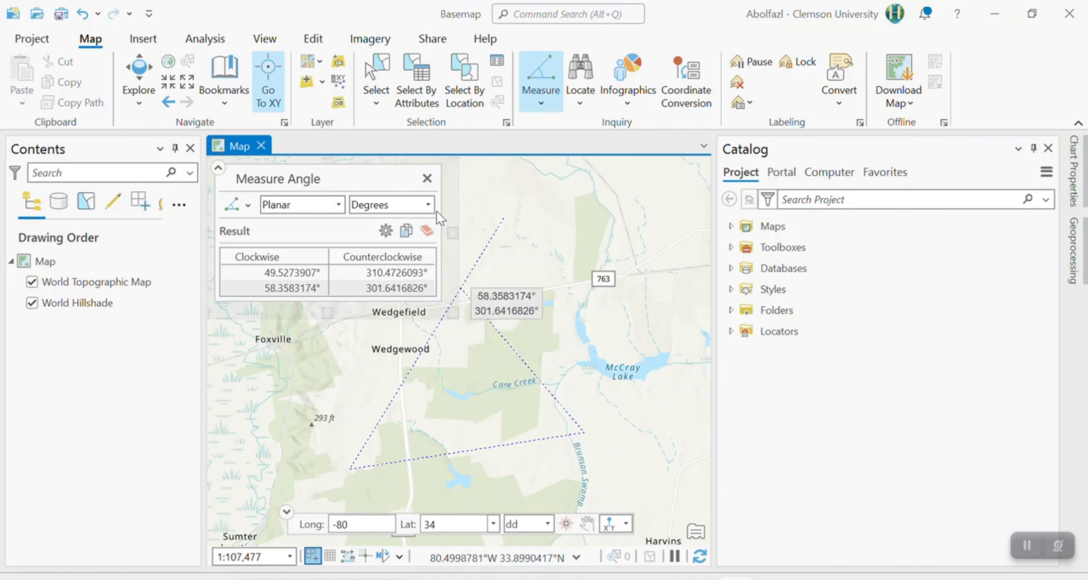
click(428, 178)
Bring back Measure Distance to review the earlier path measurement, and close it.
click(540, 107)
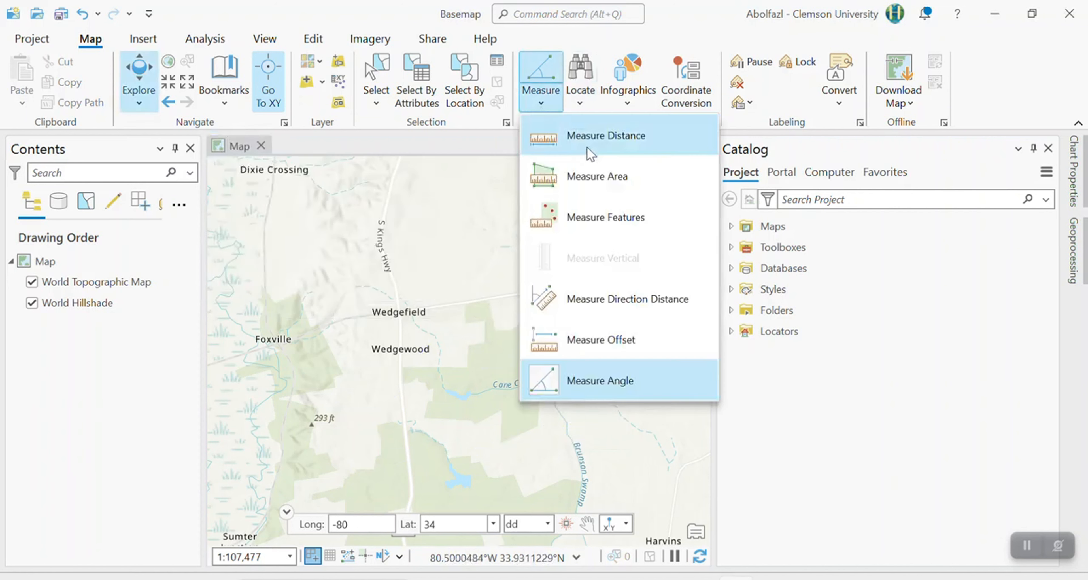
click(590, 152)
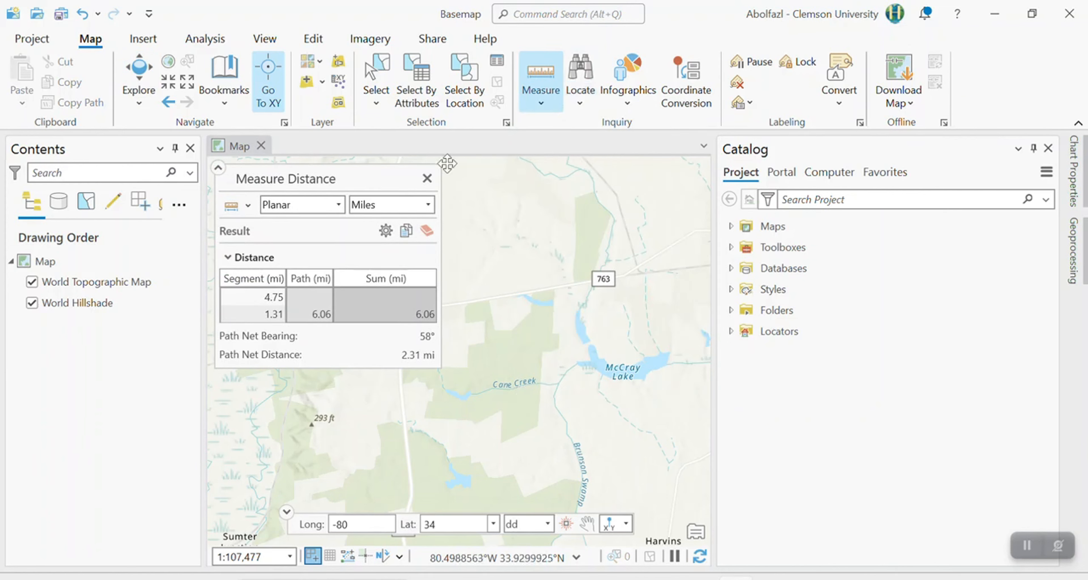
click(427, 178)
Activate the Select tool with a wider area around Wedgefield in view, and examine the available selection shapes.
scroll(503, 266, down, 2)
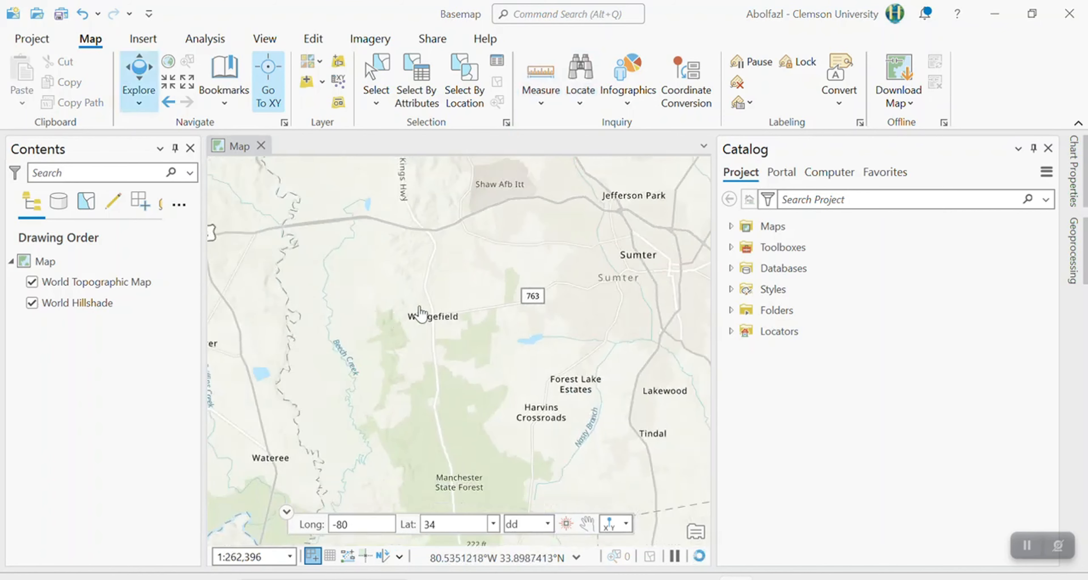
scroll(484, 336, down, 1)
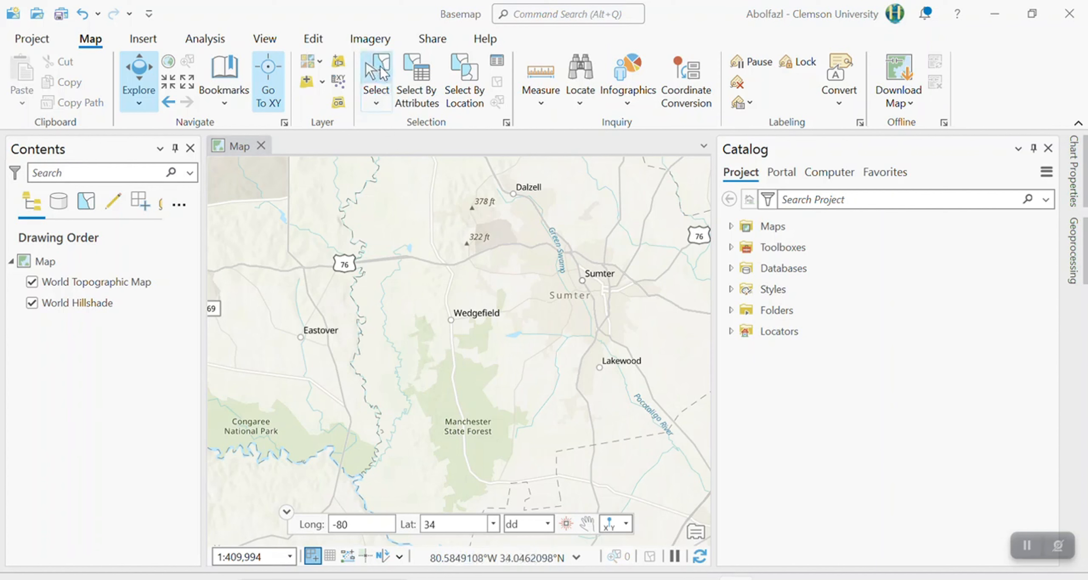
click(385, 75)
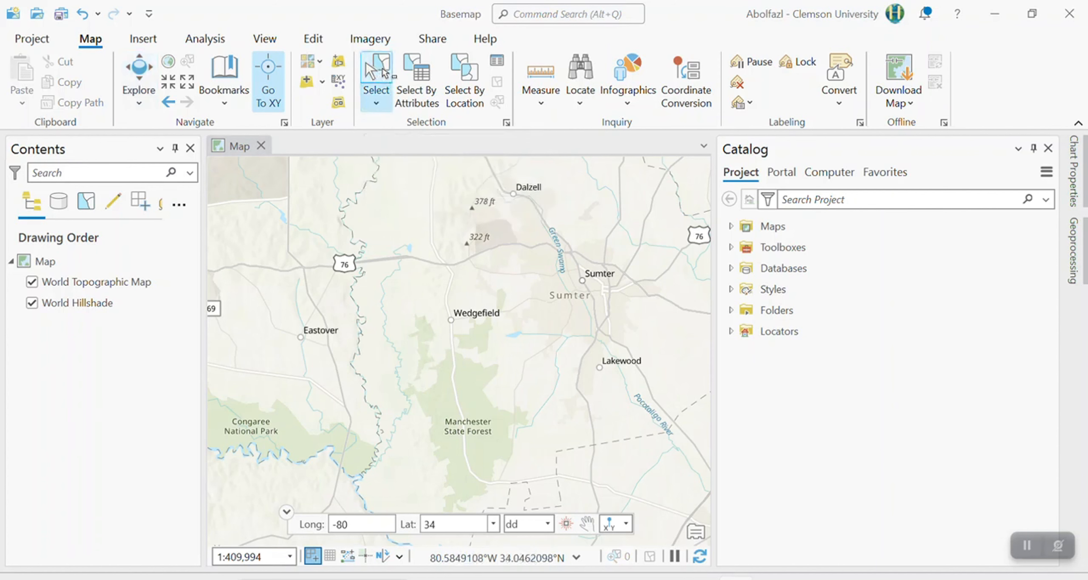
click(380, 108)
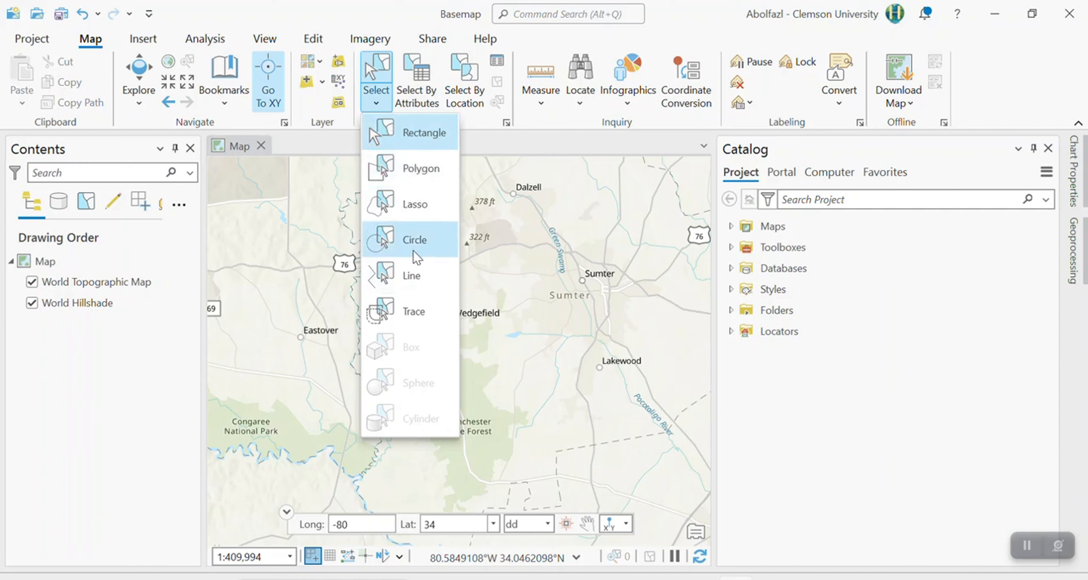
Change the map's basemap to Imagery.
click(372, 76)
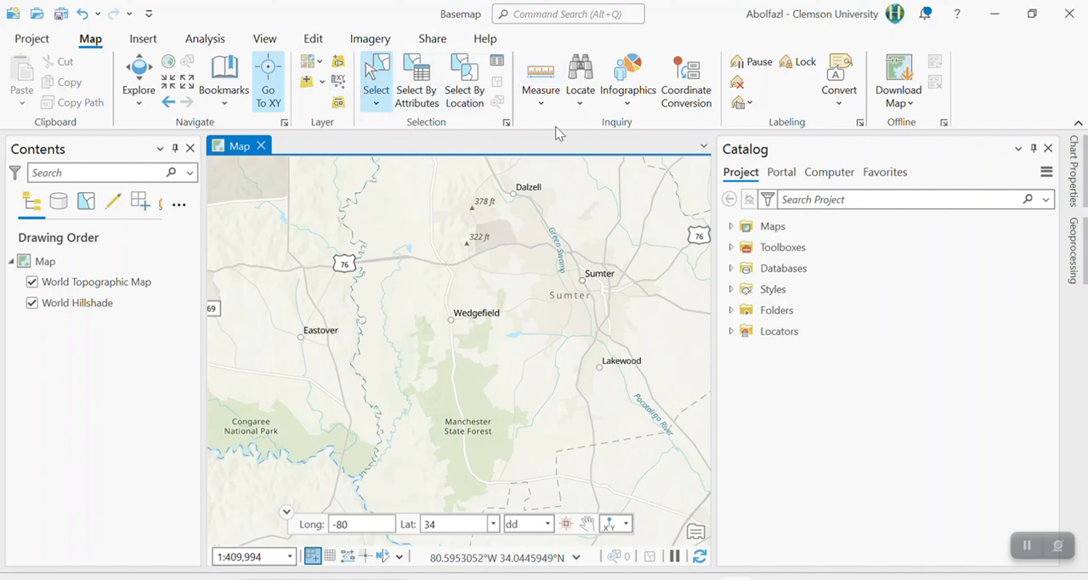
click(317, 68)
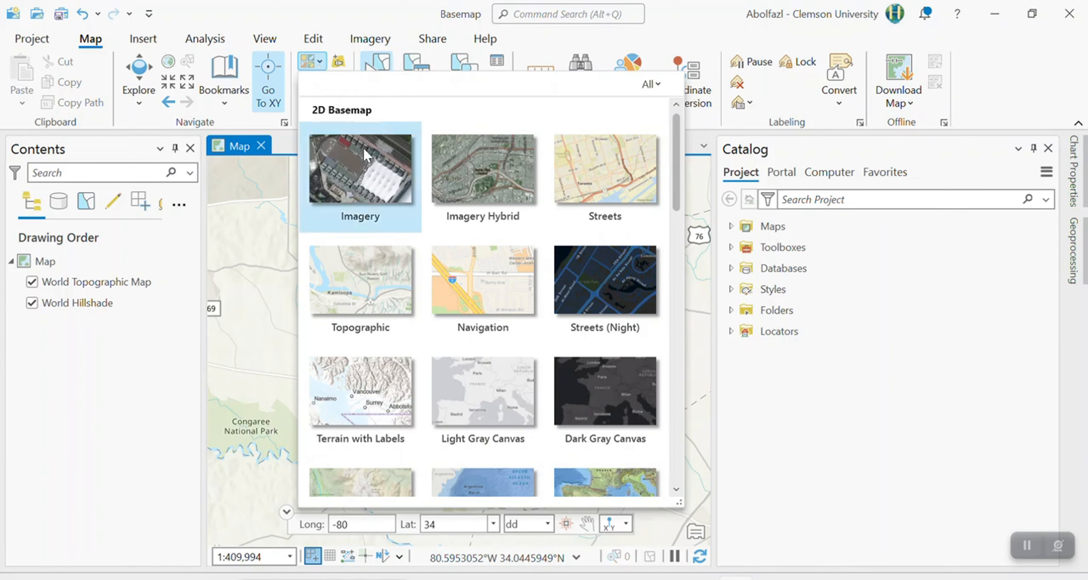
click(376, 196)
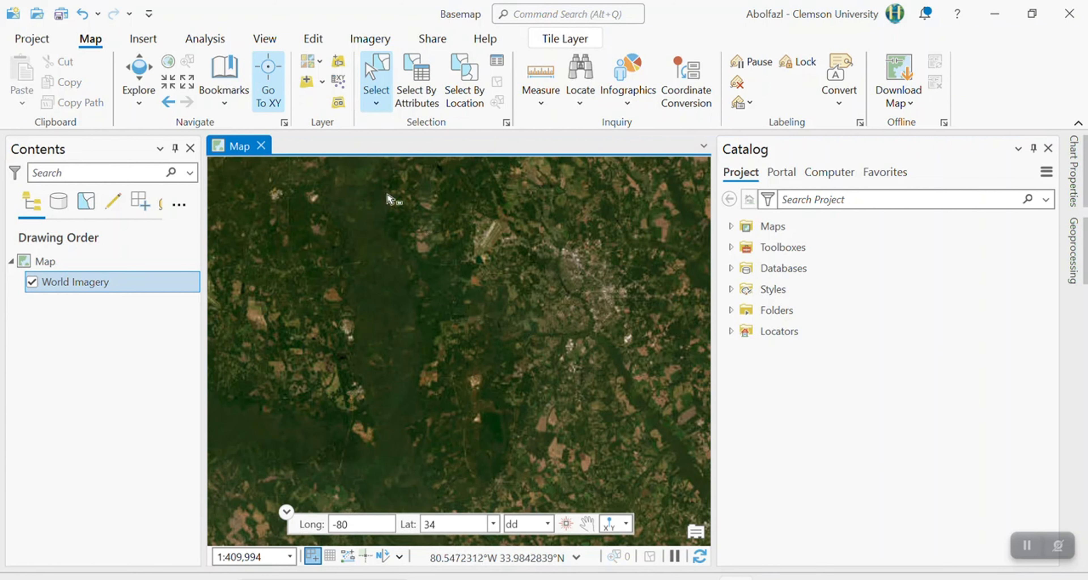
Change the basemap to Imagery Hybrid and inspect the roads and labels around Wedgefield and Wedgewood up close.
click(317, 65)
click(501, 206)
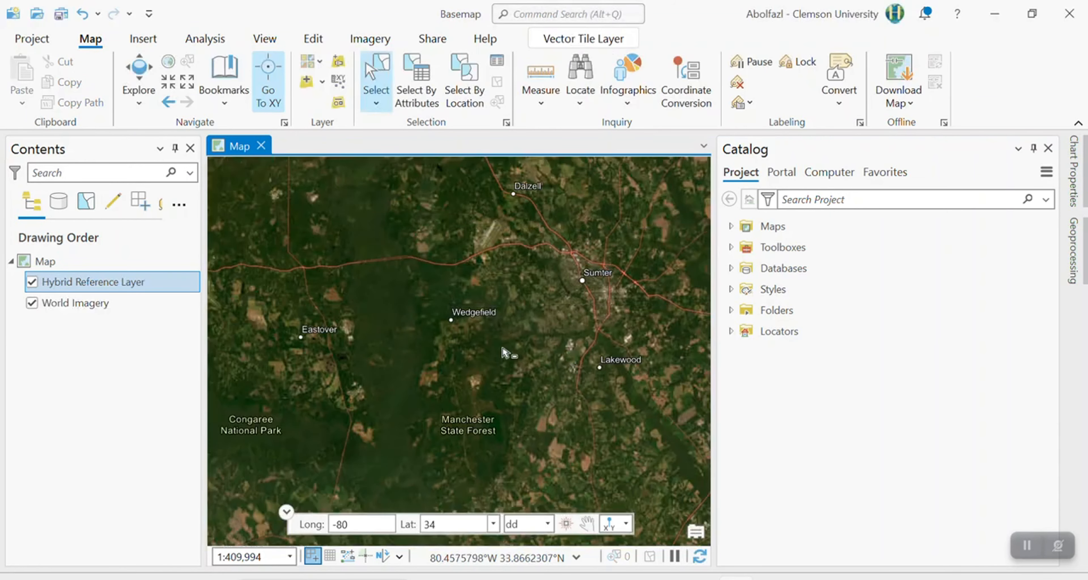
scroll(468, 334, up, 5)
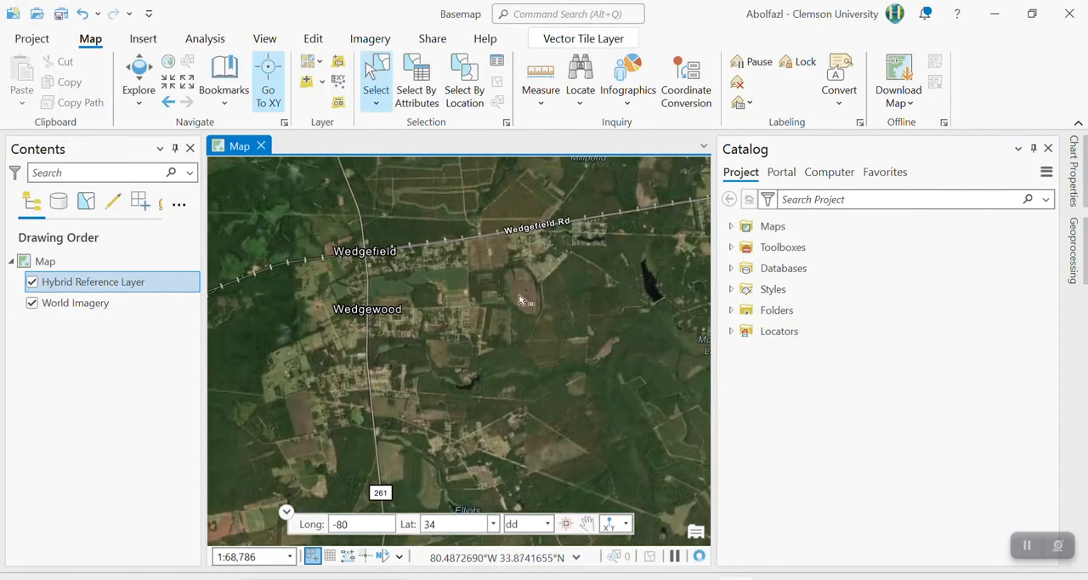
scroll(402, 273, up, 4)
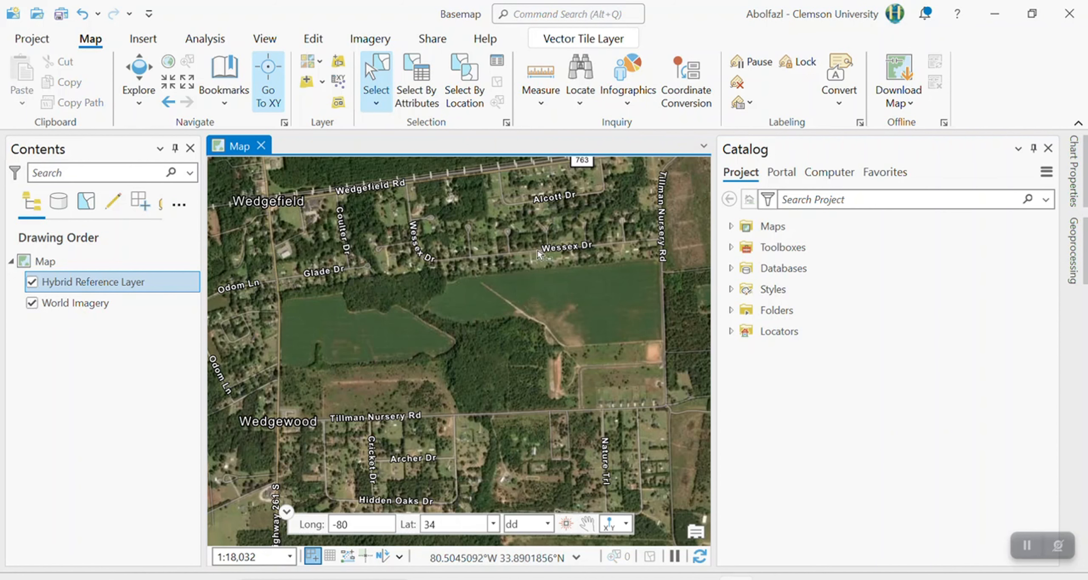
Change the basemap to Streets and inspect it out to the South Carolina coast.
click(315, 63)
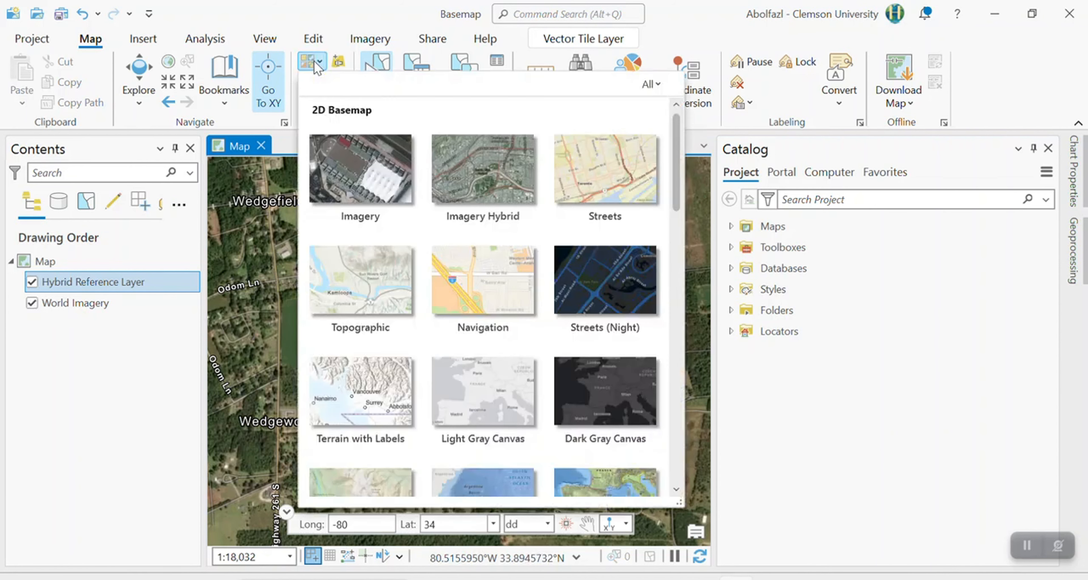
click(592, 169)
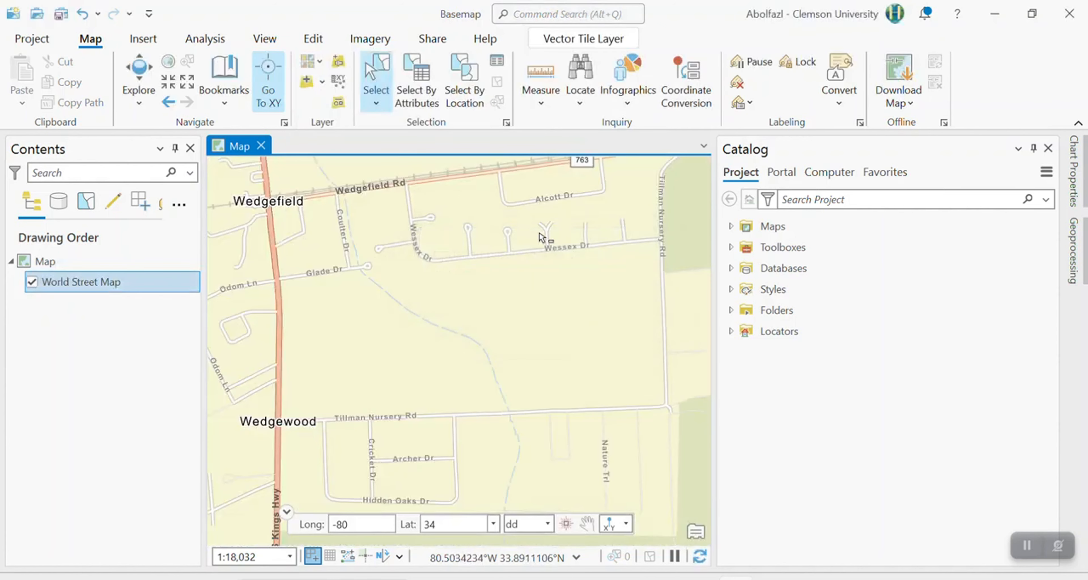
scroll(481, 266, down, 10)
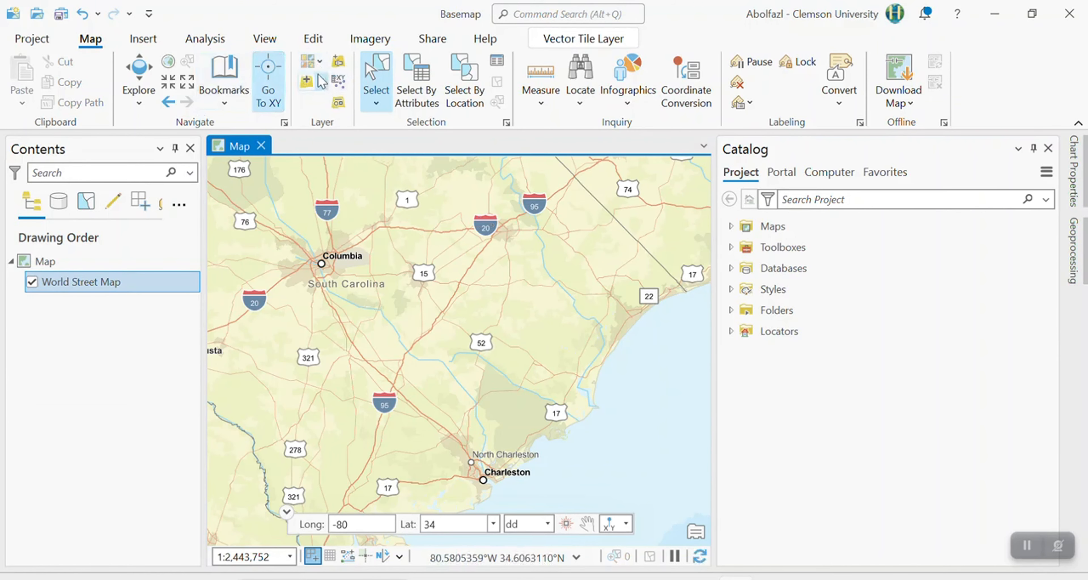
Set the basemap back to Topographic and inspect its detail around Garners Ferry Rd.
click(321, 64)
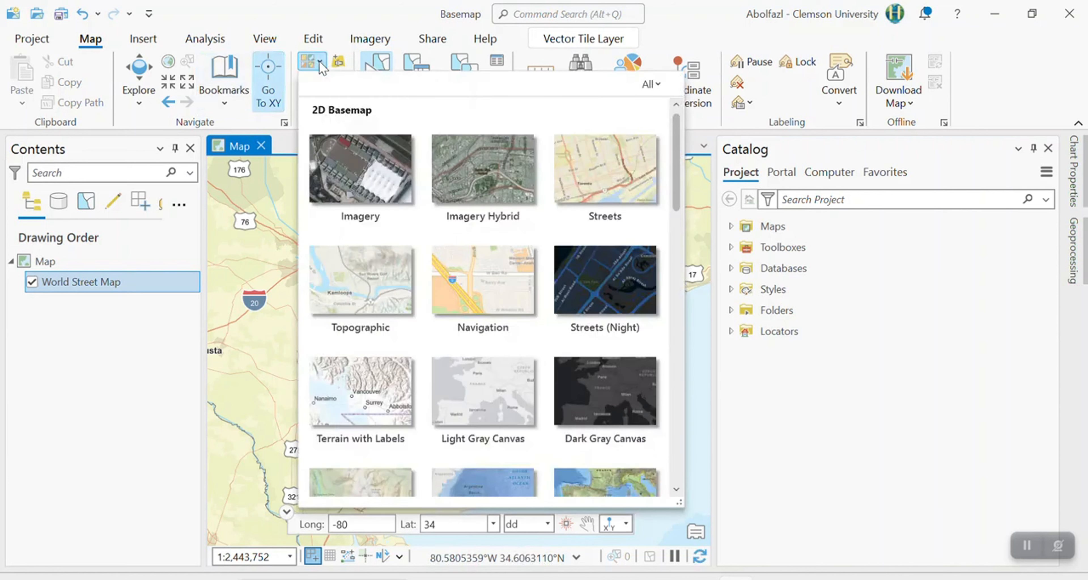
click(366, 291)
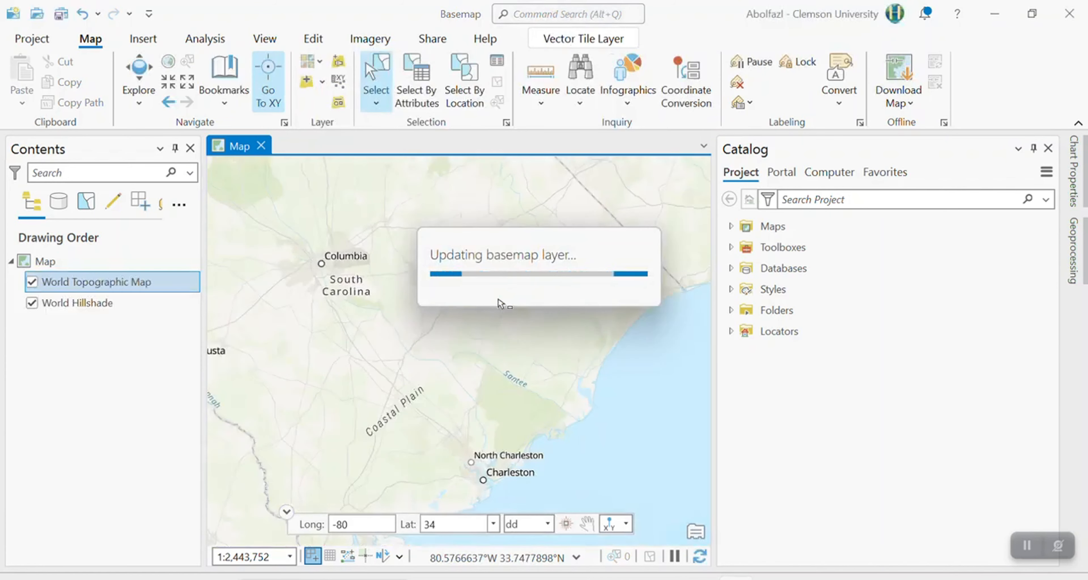
scroll(372, 296, up, 5)
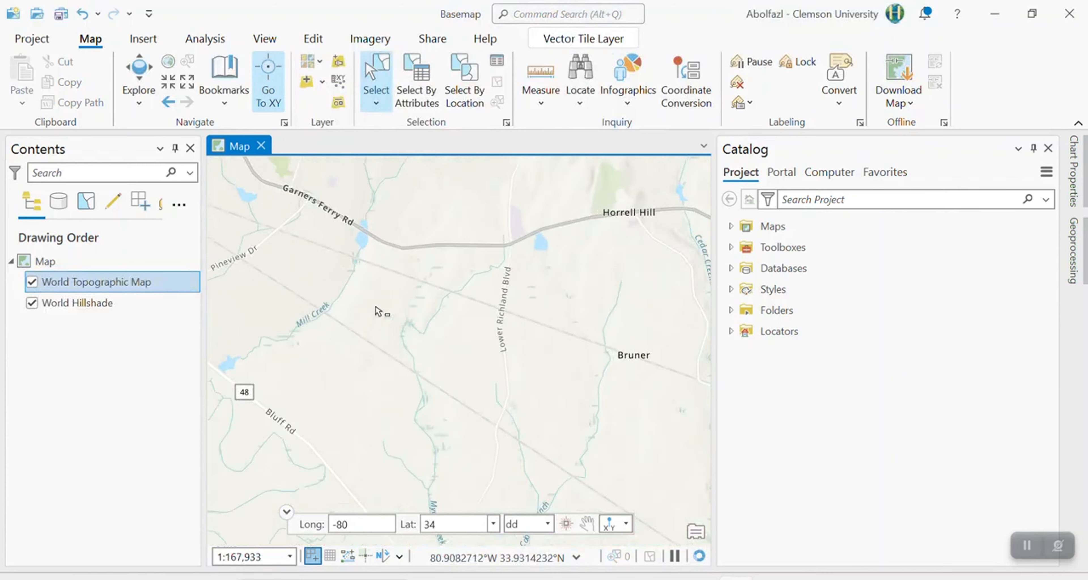
scroll(378, 312, up, 2)
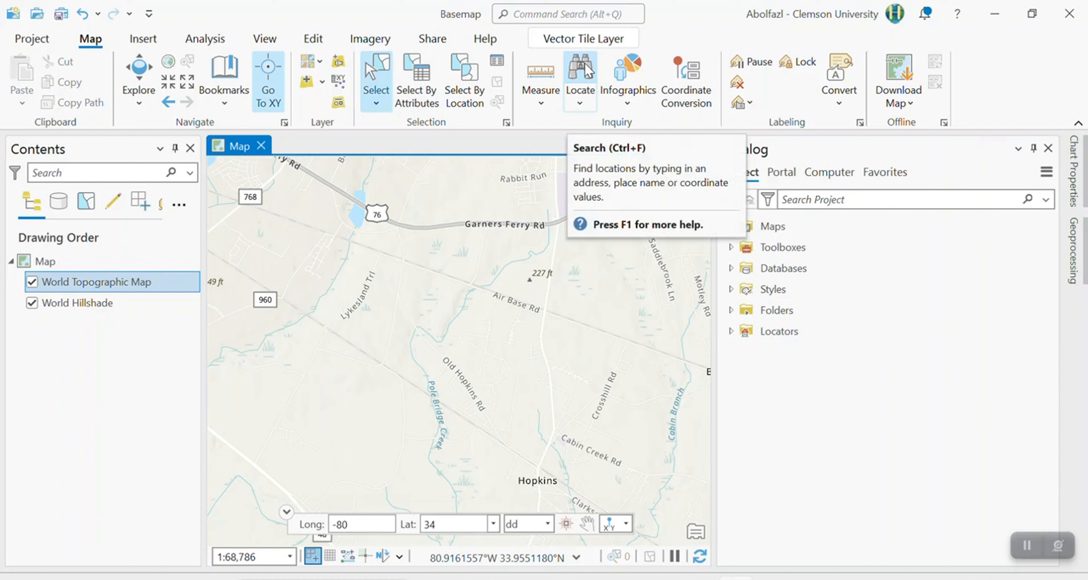
Use Locate to find Clearwater, FL, USA with the ArcGIS World Geocoding Service.
click(588, 72)
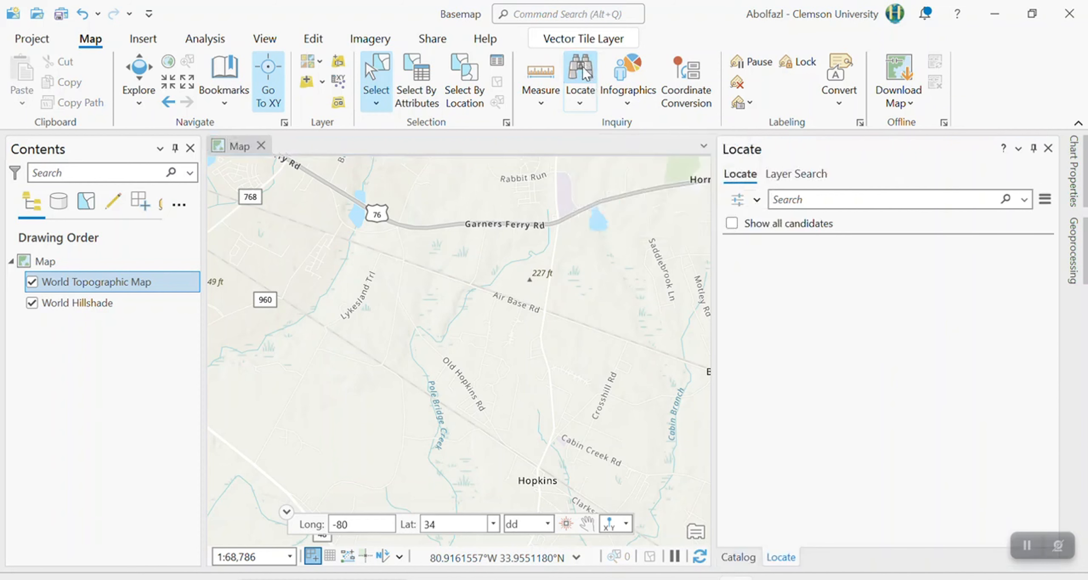
click(832, 204)
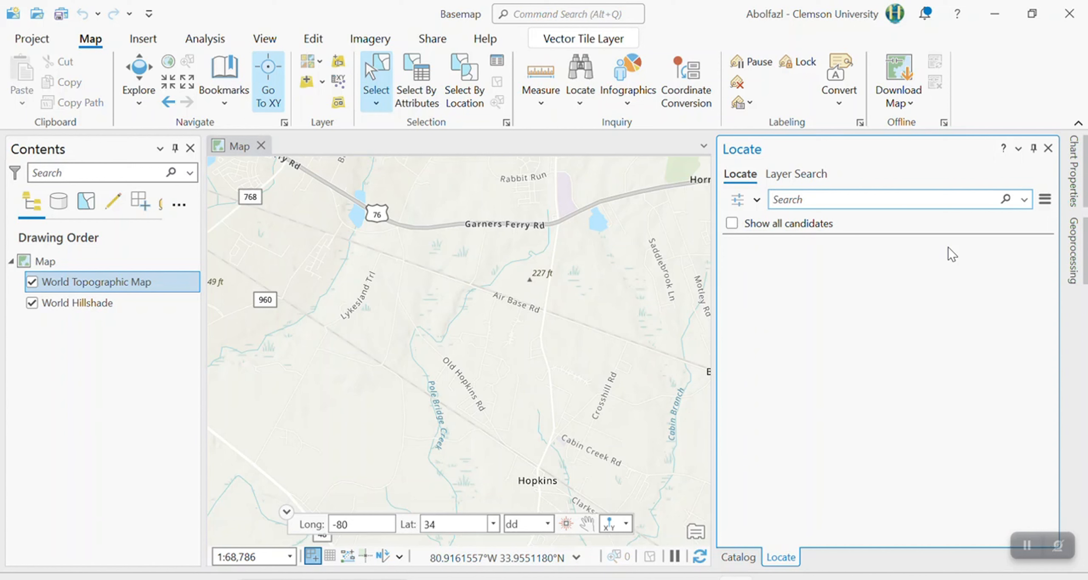
text(clear)
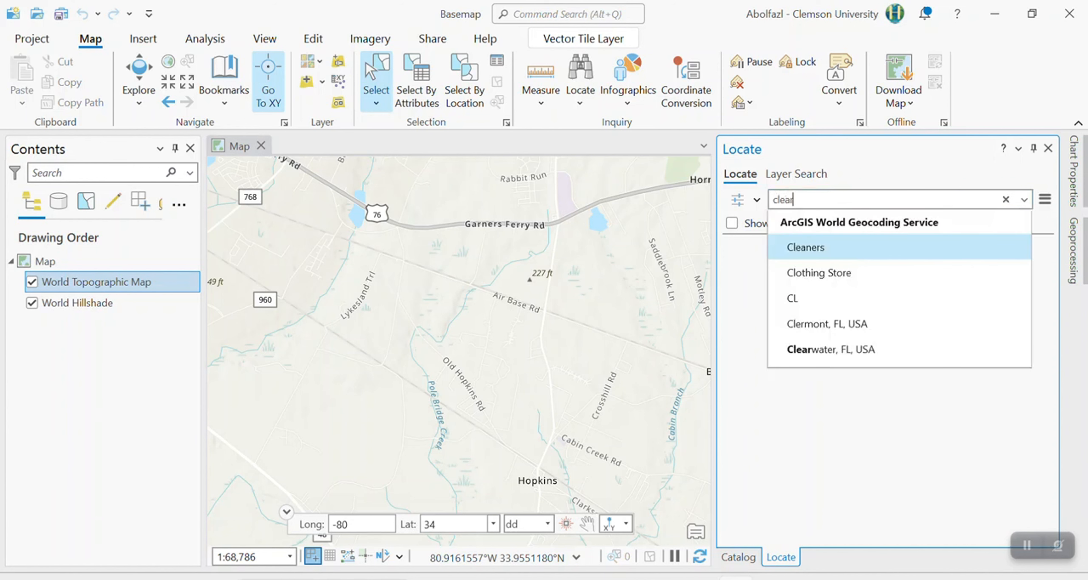
text(water)
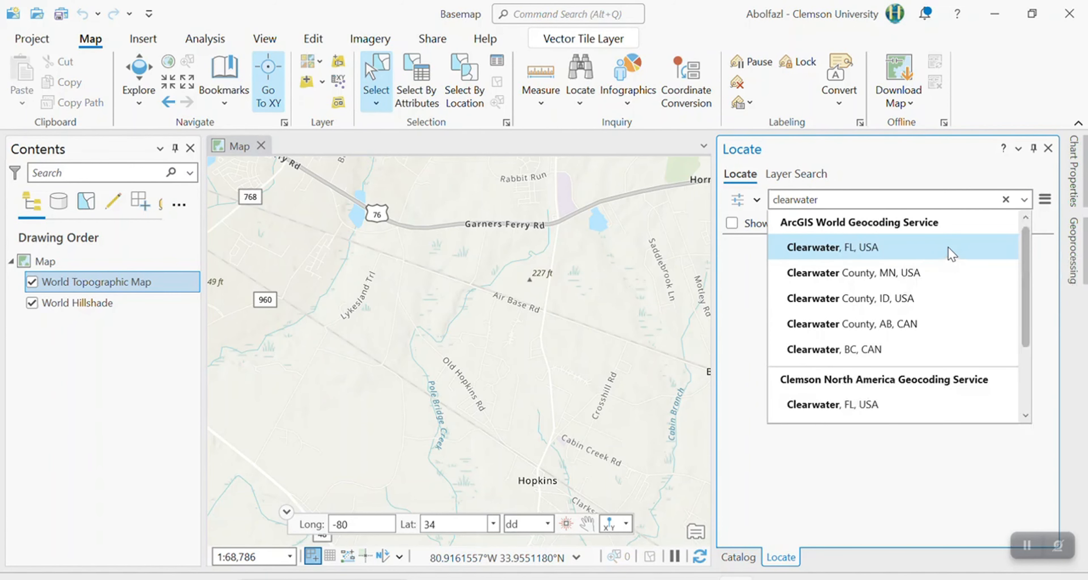
click(892, 247)
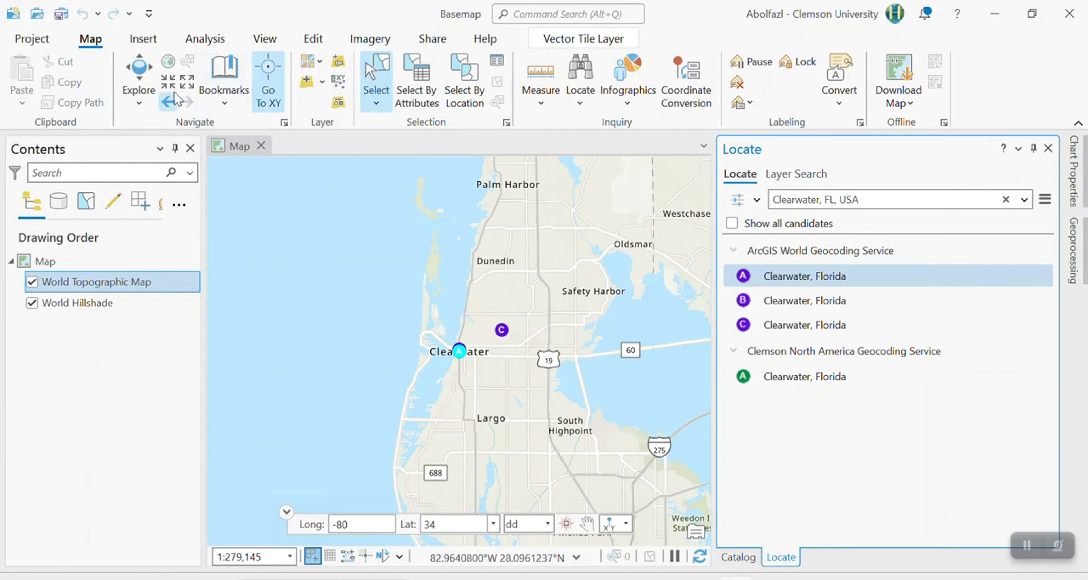
Zoom in on Clearwater, activate the Explore tool, and clear the Locate search and its markers.
click(171, 83)
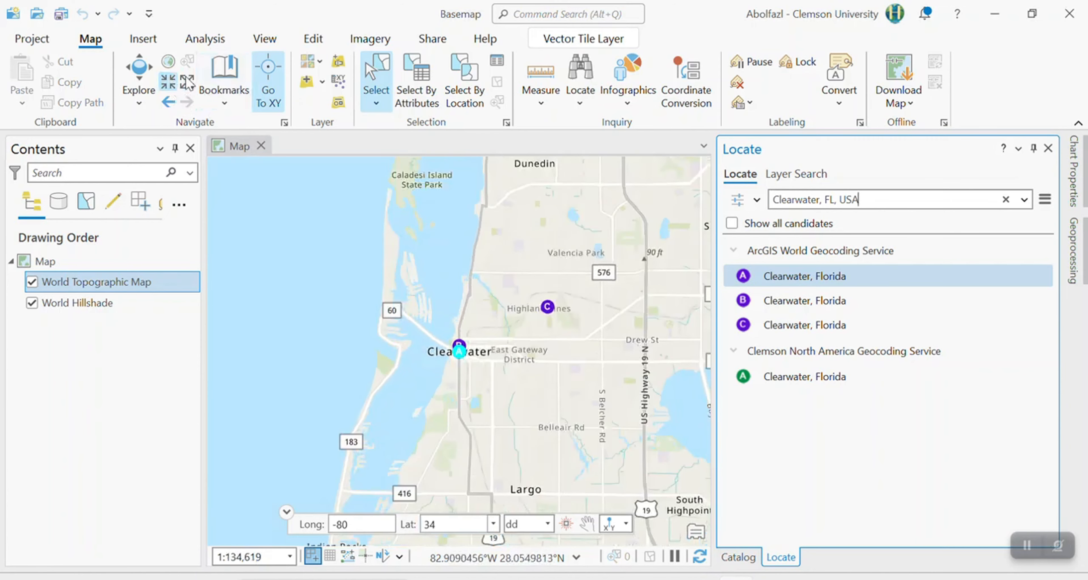
click(140, 79)
mouse_move(530, 440)
mouse_down()
mouse_move(569, 515)
mouse_move(381, 279)
mouse_move(585, 461)
mouse_move(558, 479)
mouse_up()
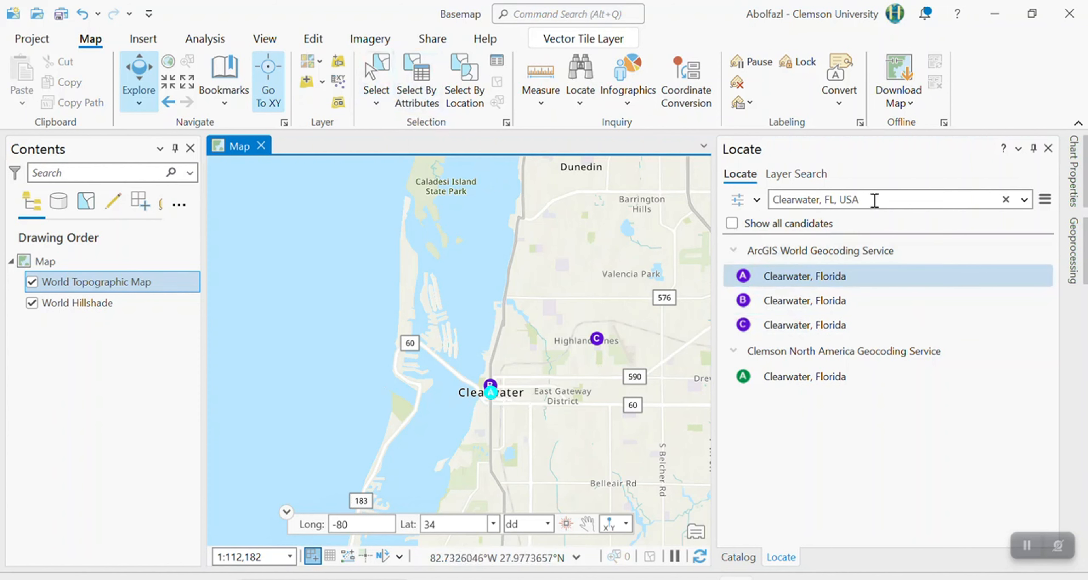
click(1007, 200)
mouse_move(498, 417)
mouse_down()
mouse_move(549, 360)
mouse_move(490, 403)
mouse_move(504, 410)
mouse_move(498, 396)
mouse_up()
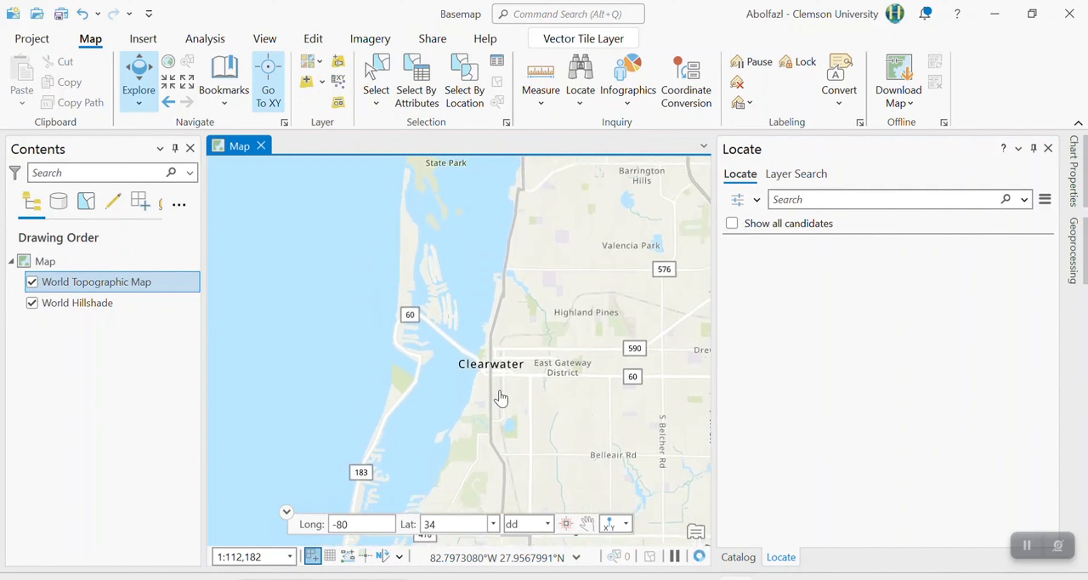
Frame the map on downtown Clearwater and its waterfront causeway at a scale of 1:18,821.
scroll(506, 380, up, 2)
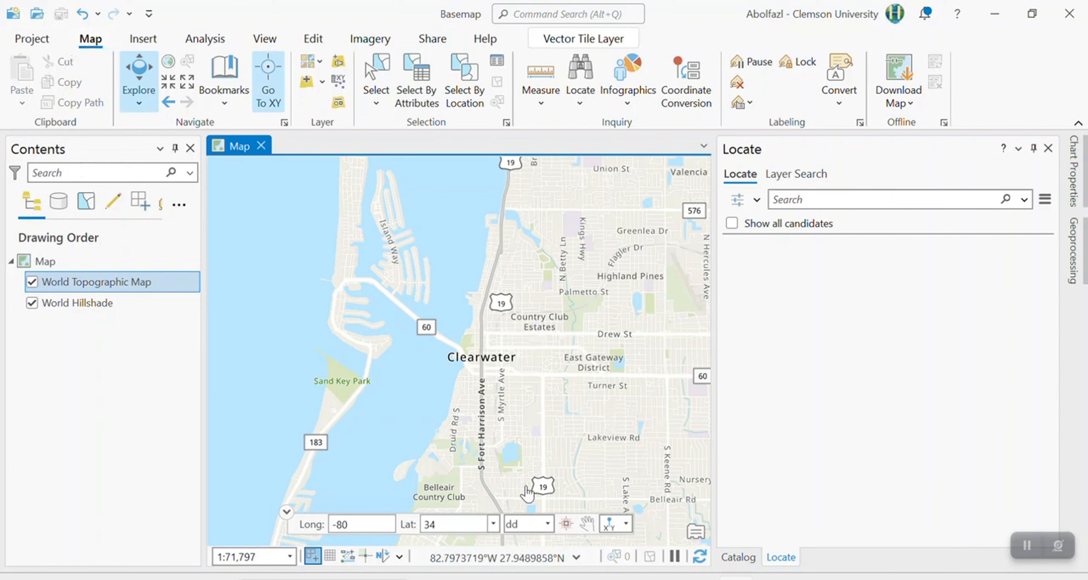
scroll(507, 352, up, 4)
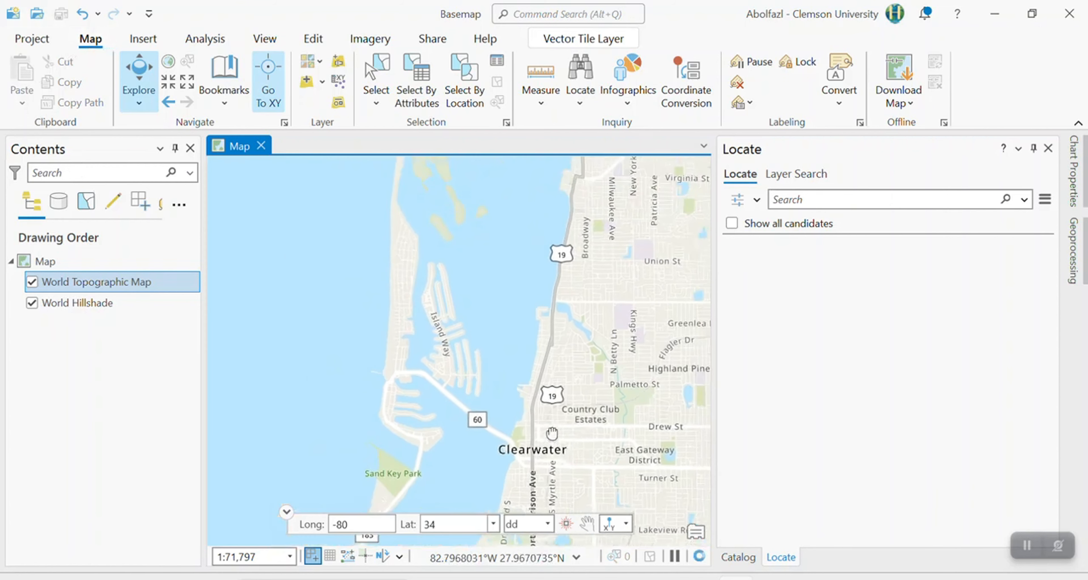
scroll(551, 378, down, 1)
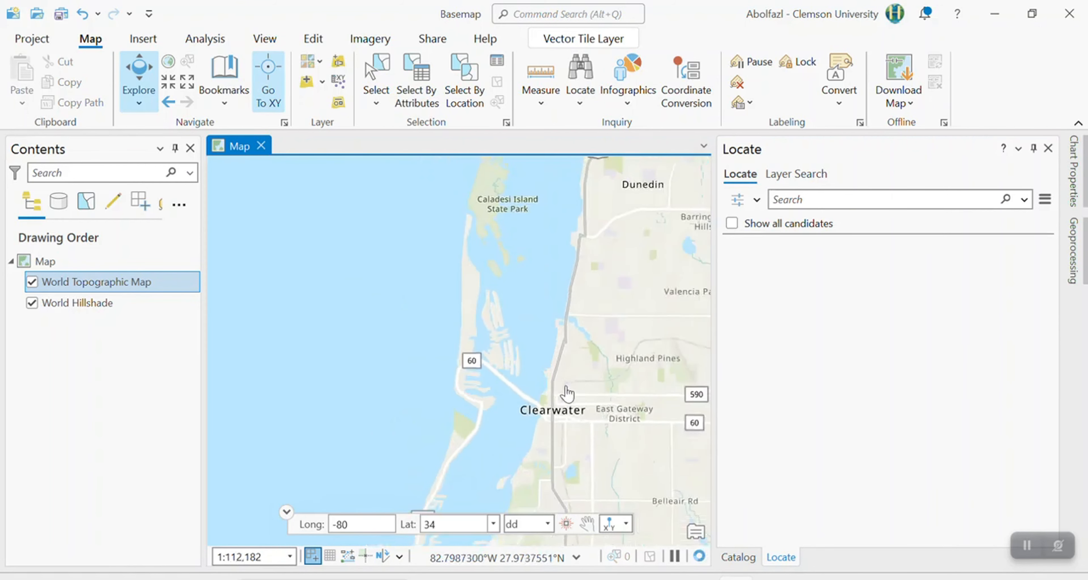
scroll(565, 380, up, 1)
drag(529, 377, 441, 338)
scroll(449, 364, up, 3)
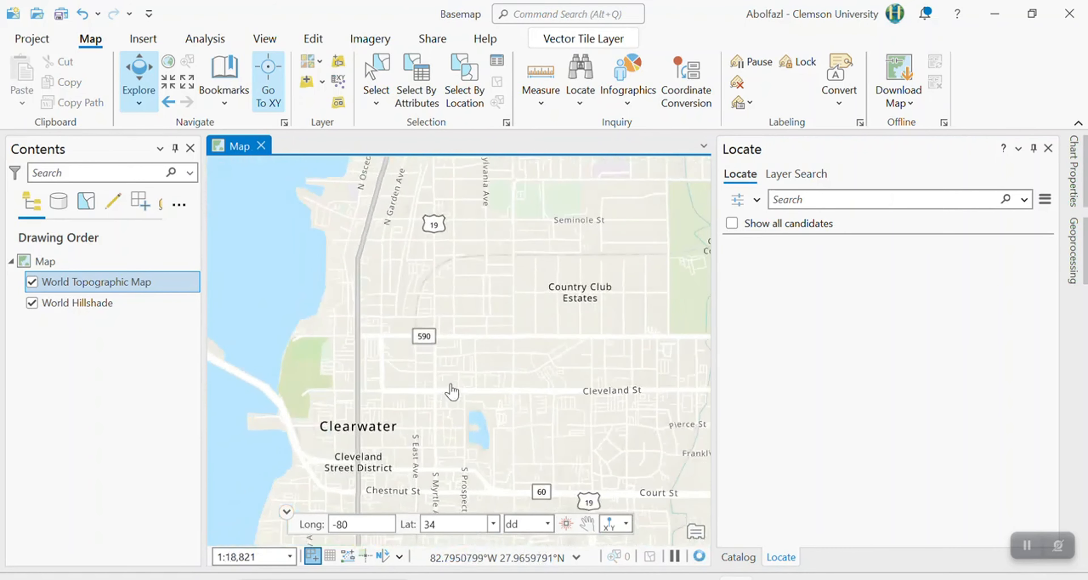
drag(460, 391, 638, 312)
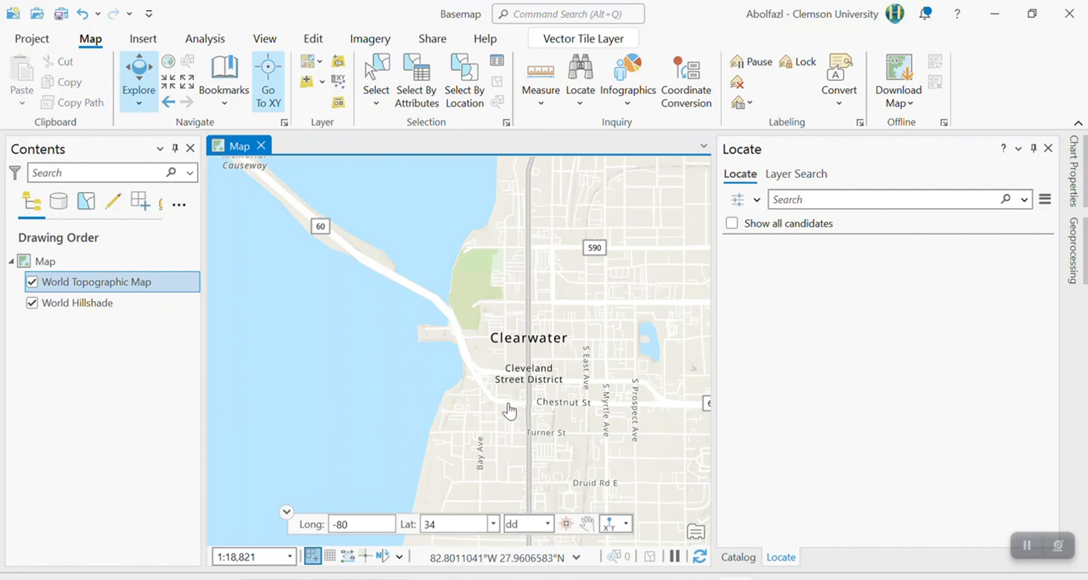
Create a new ANSI - Portrait Letter layout (8.5" x 11") and compare it with the map view.
click(146, 42)
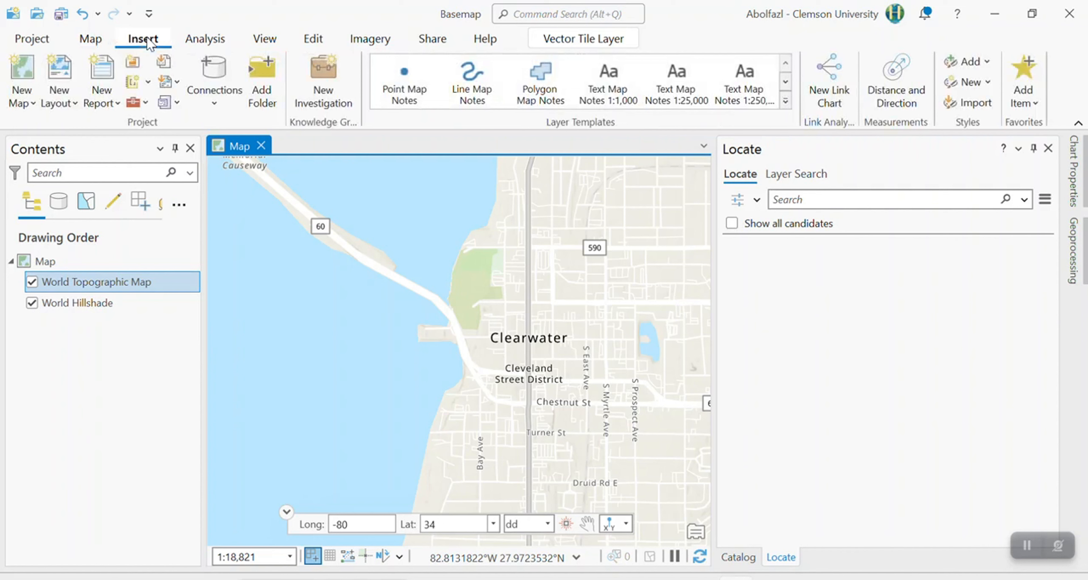
click(62, 102)
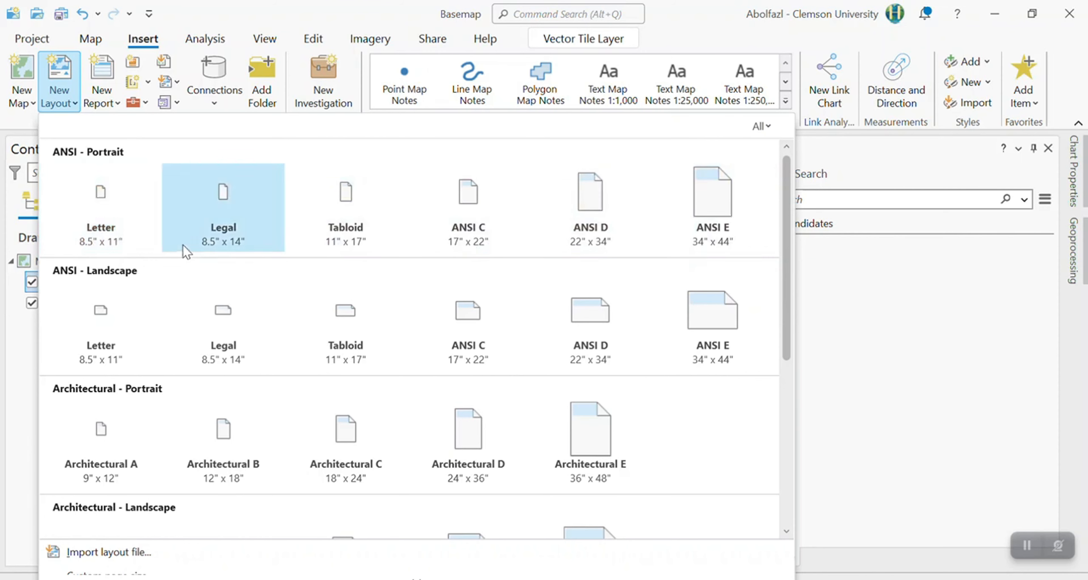
click(111, 205)
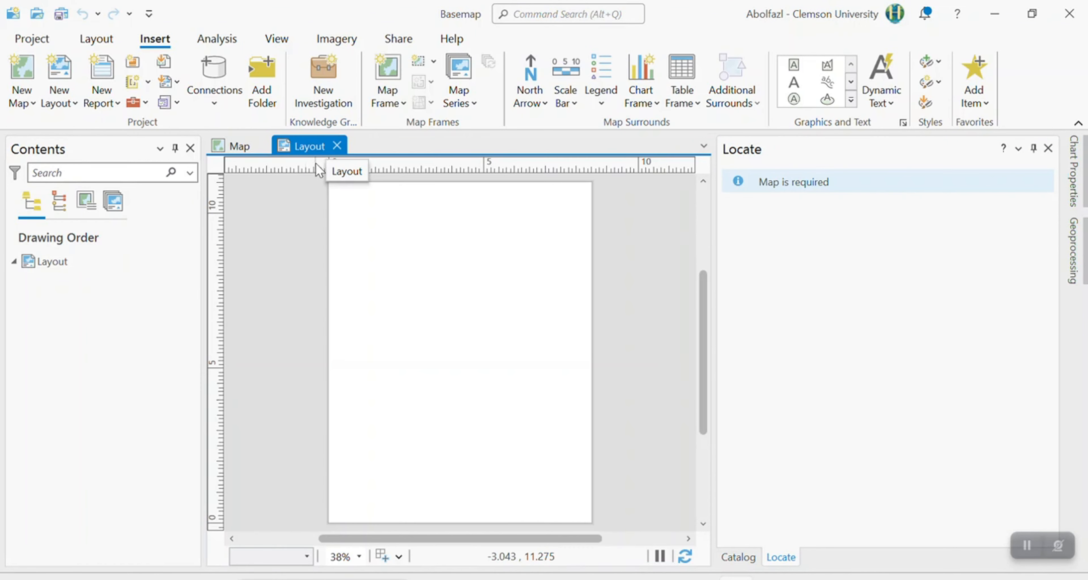
click(243, 156)
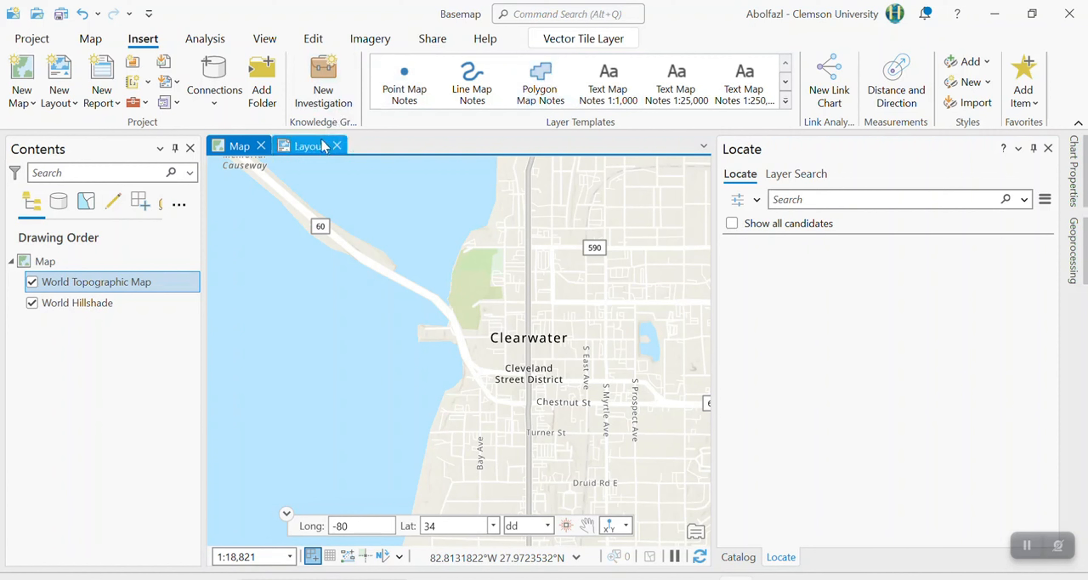
click(312, 149)
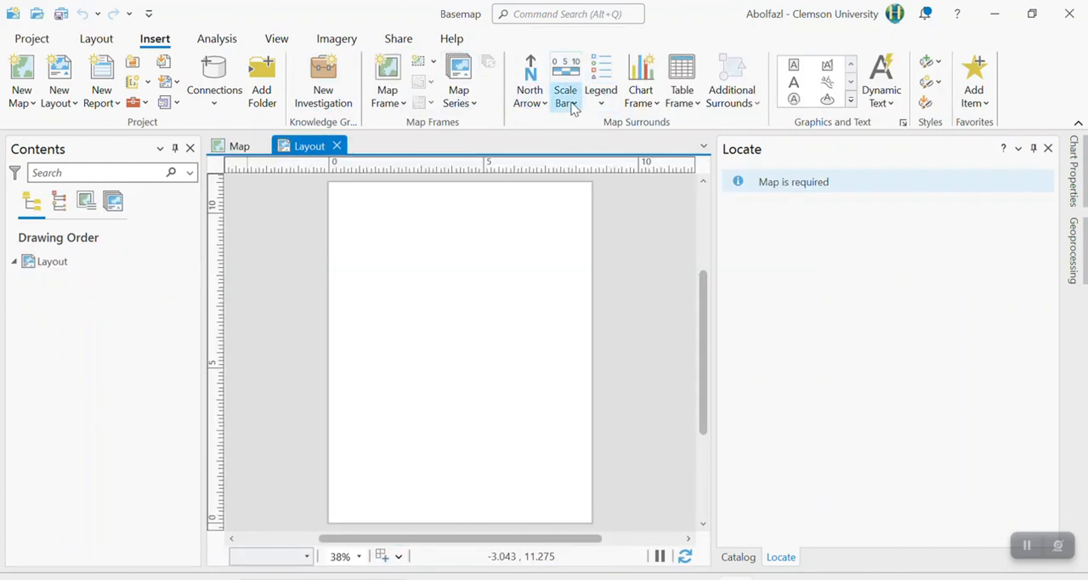
Insert a map frame showing the 1:18,821 Map extent, spanning nearly the page's full width with blank space above and below.
click(697, 101)
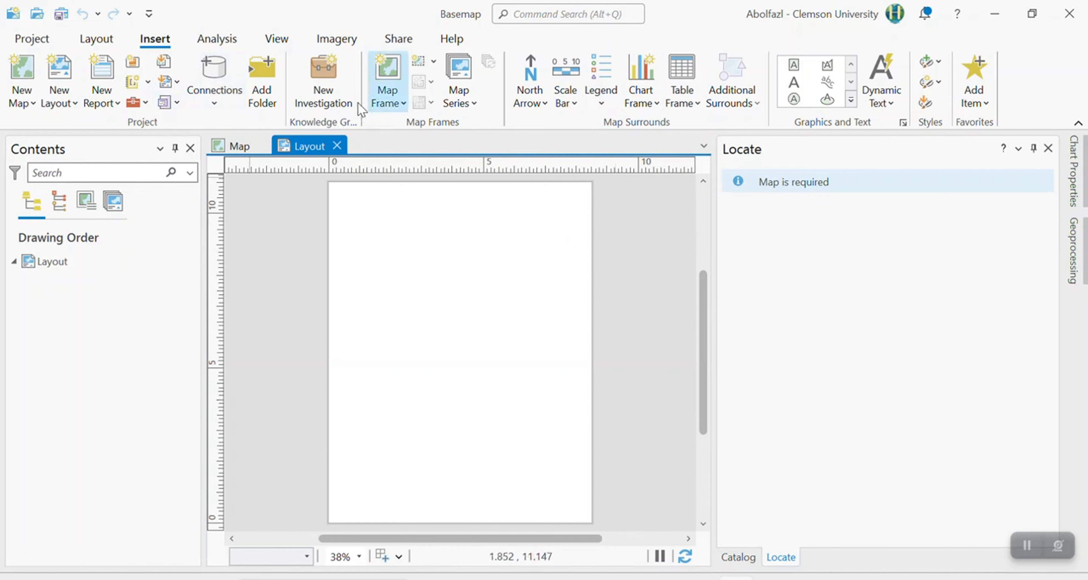
click(154, 39)
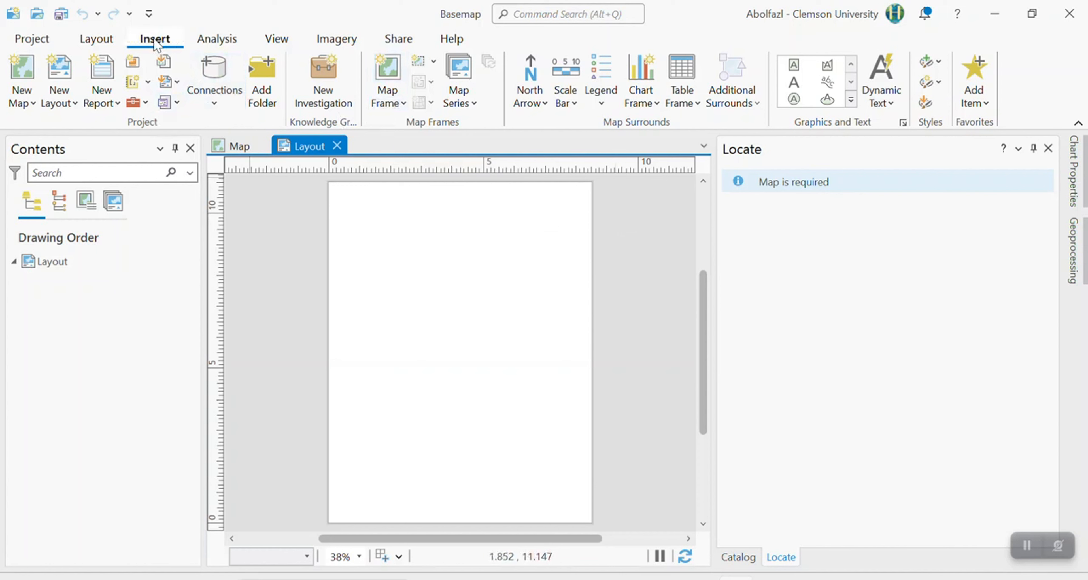
click(386, 103)
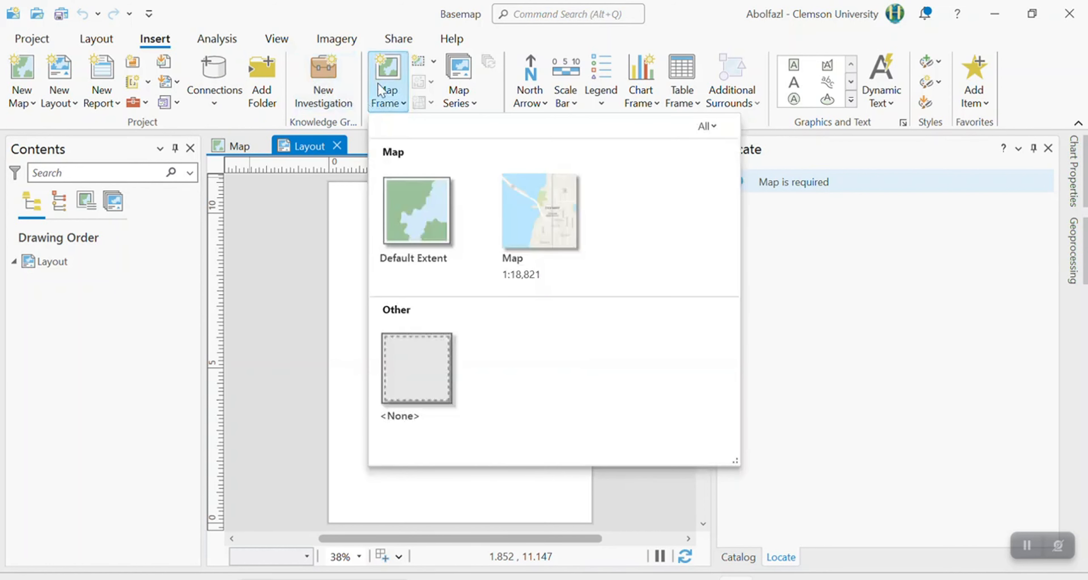
click(560, 204)
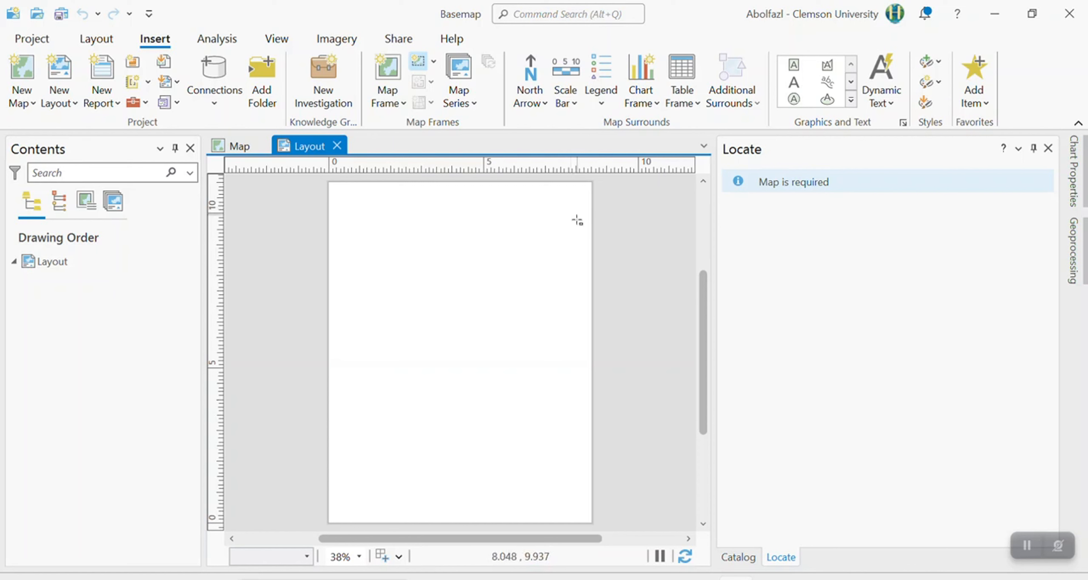
drag(575, 218, 339, 472)
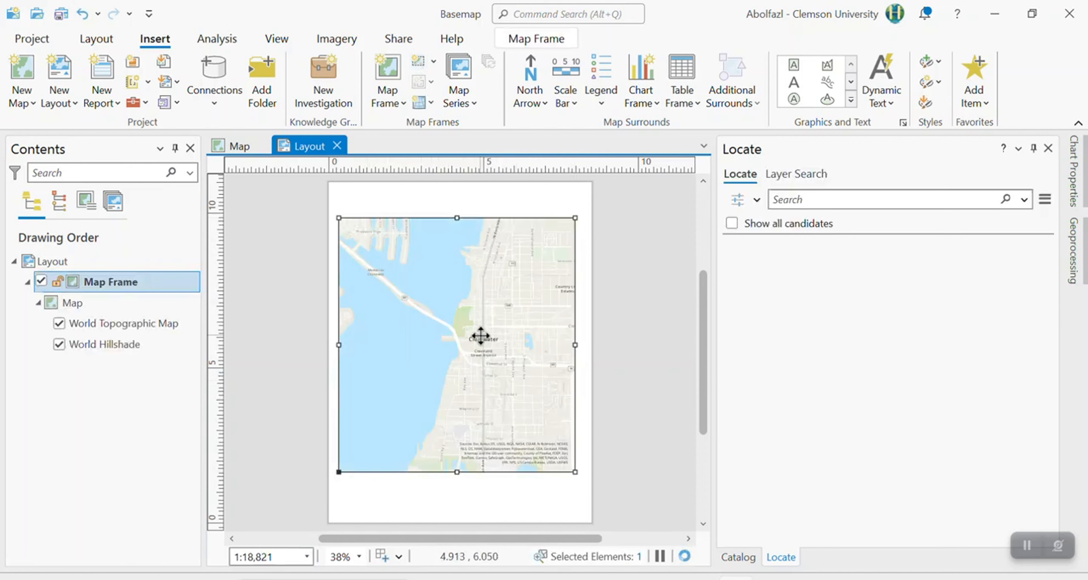
Nudge the map frame toward the page centre and insert a circled-N north arrow about 1.14 in tall below its lower-right corner.
mouse_move(481, 336)
mouse_down()
mouse_move(496, 330)
mouse_move(483, 338)
mouse_up()
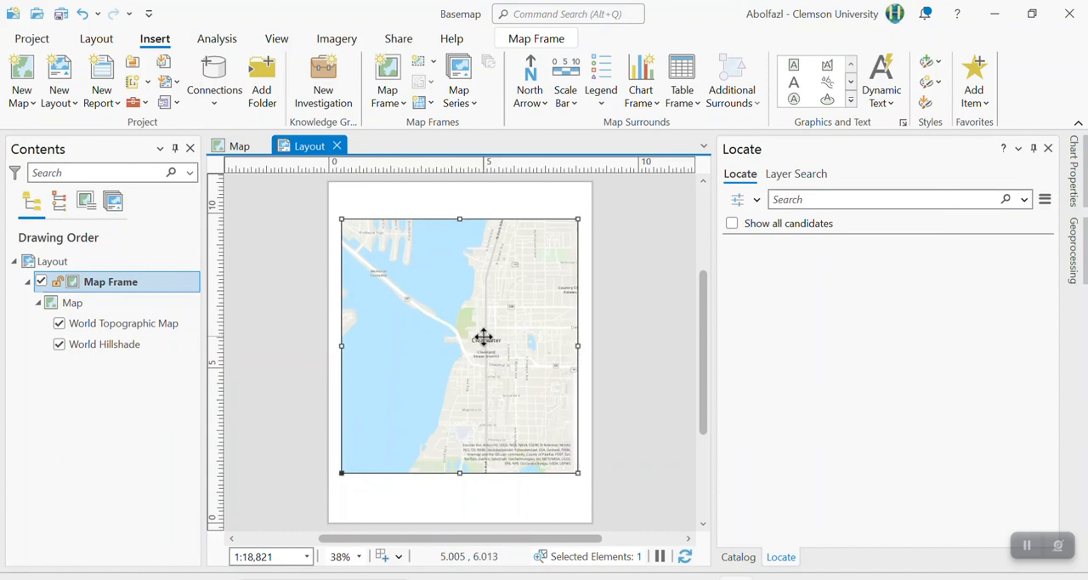
click(532, 95)
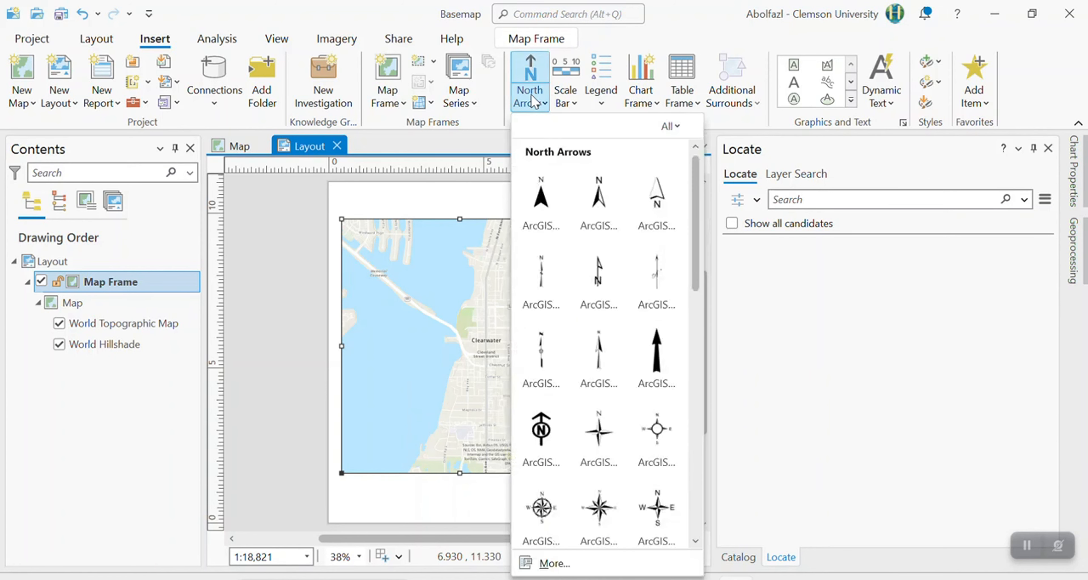
scroll(638, 455, down, 2)
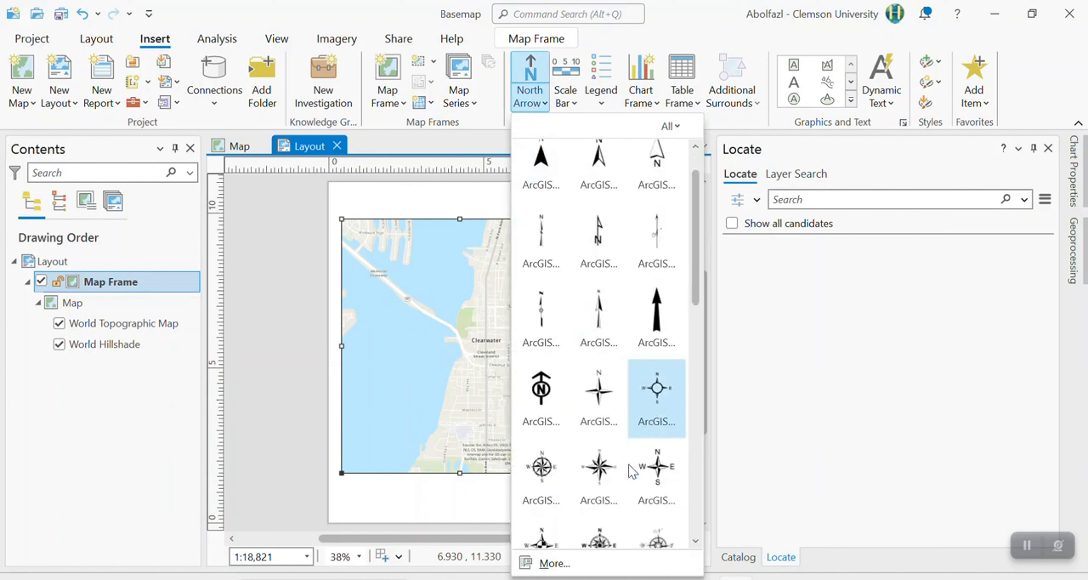
click(542, 350)
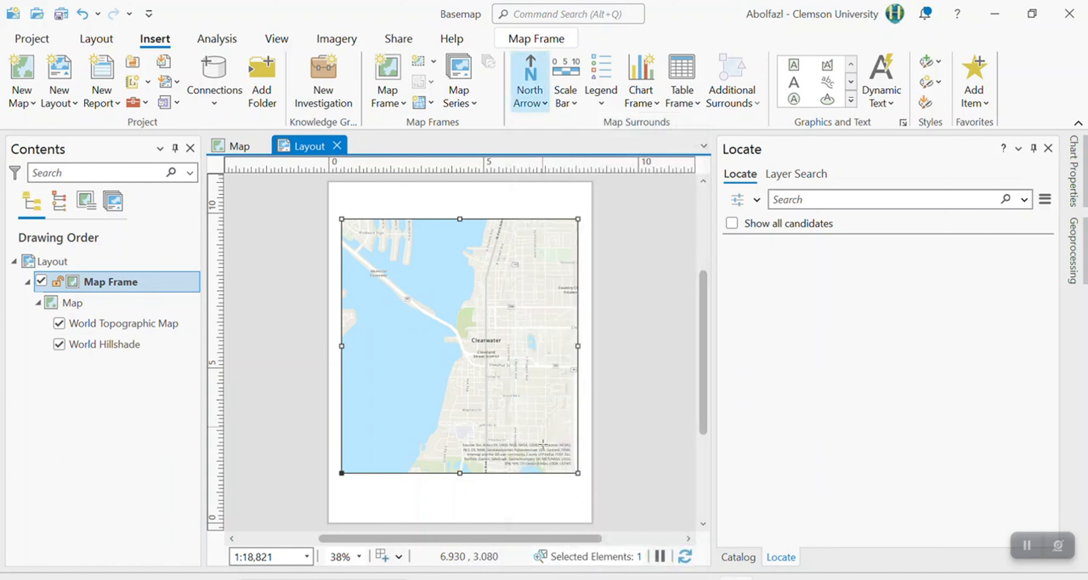
drag(579, 484, 550, 519)
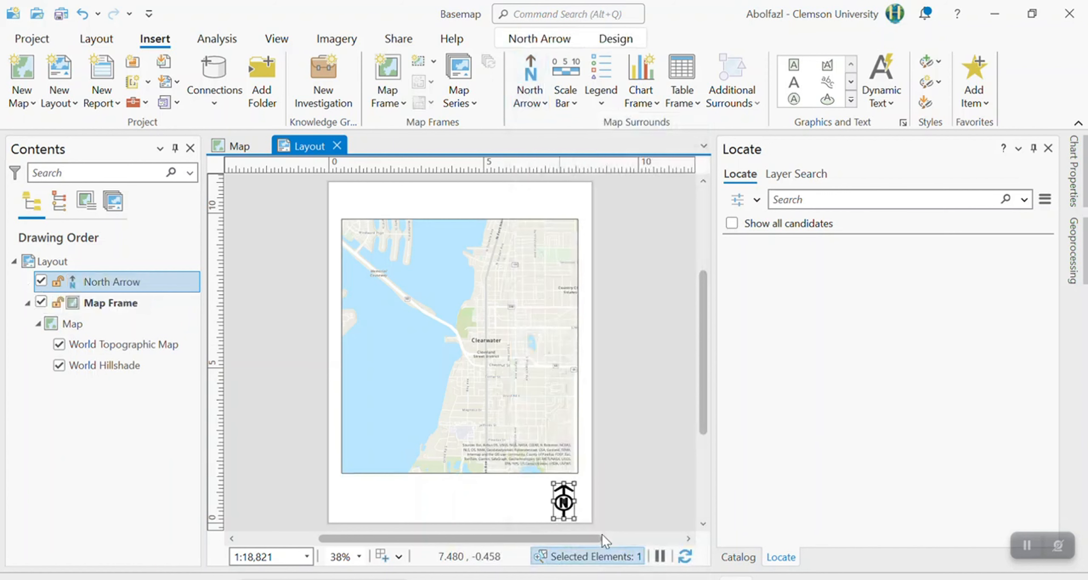
click(613, 494)
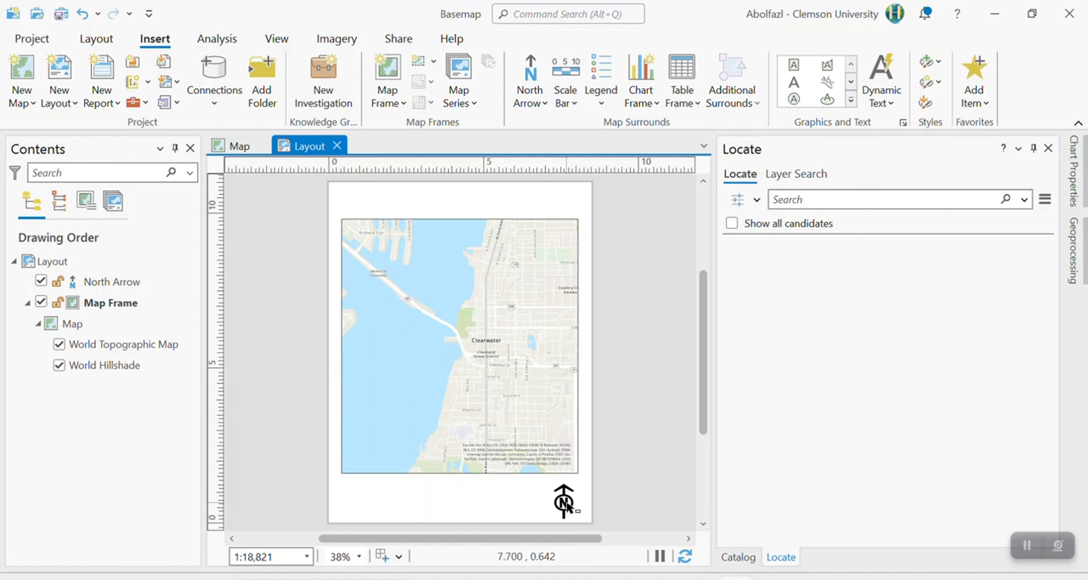
Open the north arrow's element properties, try the Magnetic North type, and restore the type to True North.
click(569, 506)
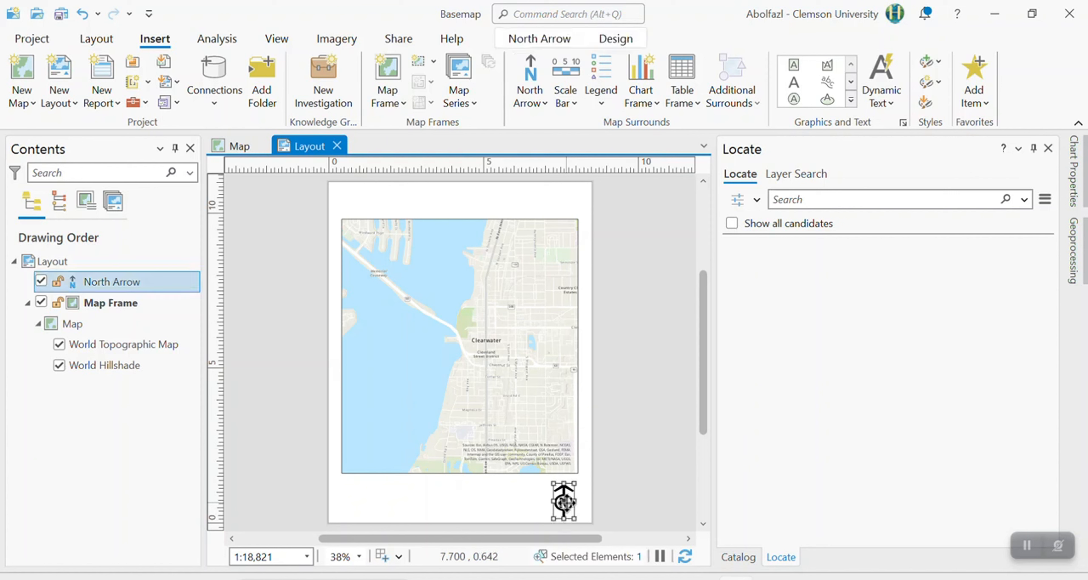
double_click(565, 502)
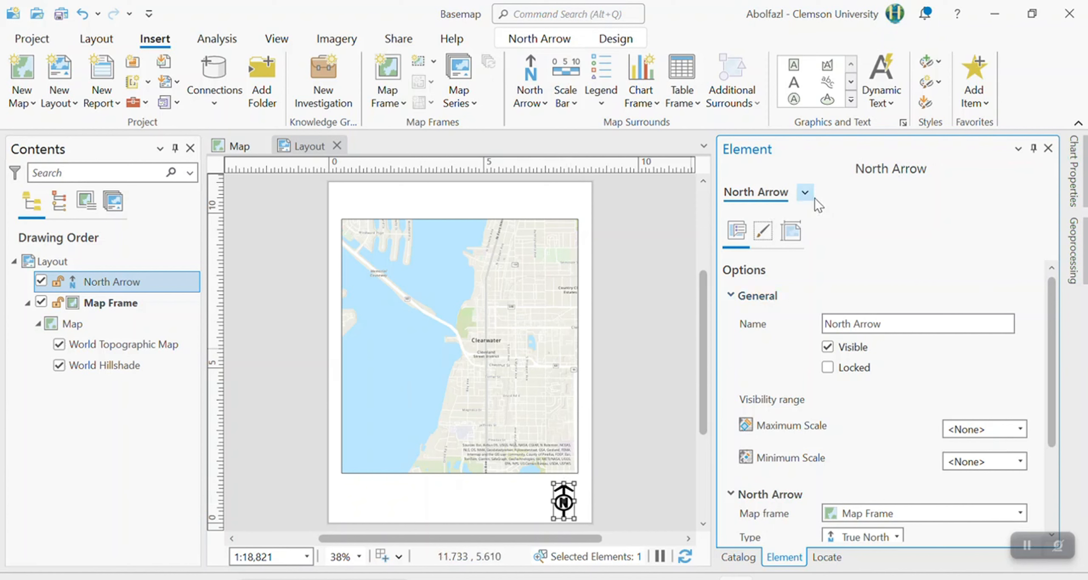
right_click(571, 488)
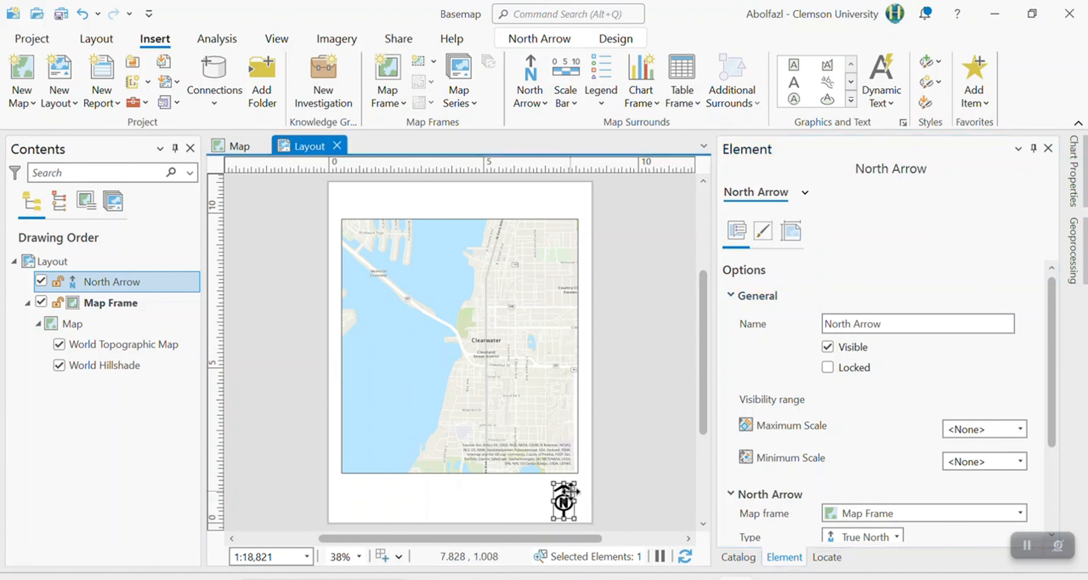
click(651, 539)
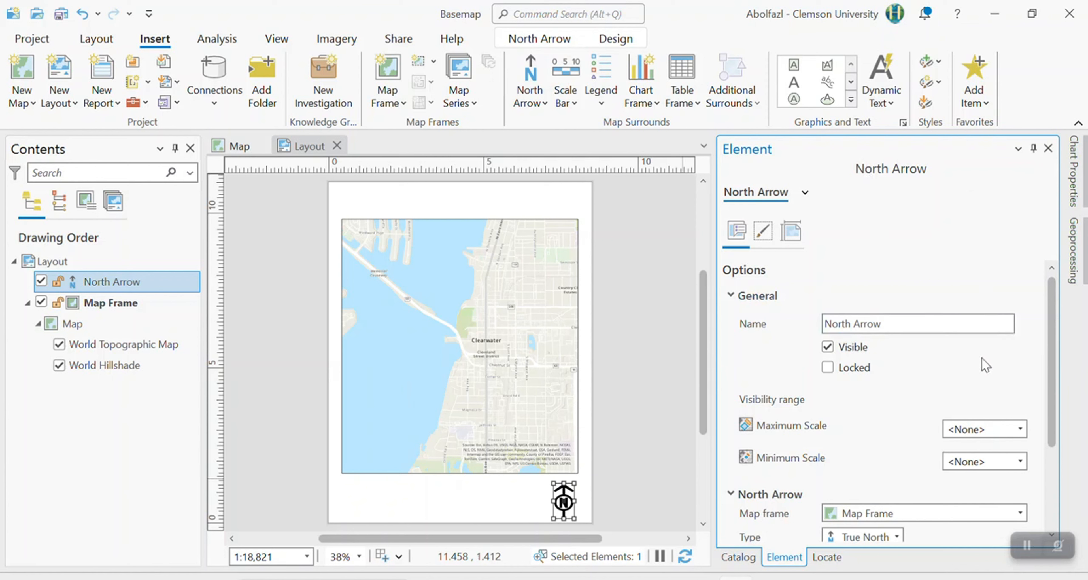
drag(1054, 379, 1072, 456)
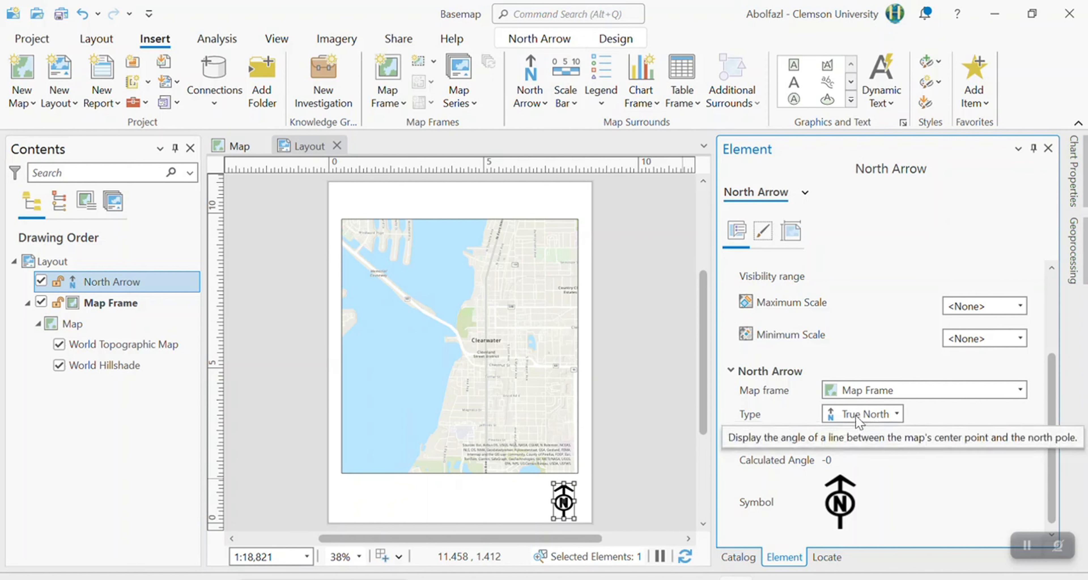
click(896, 414)
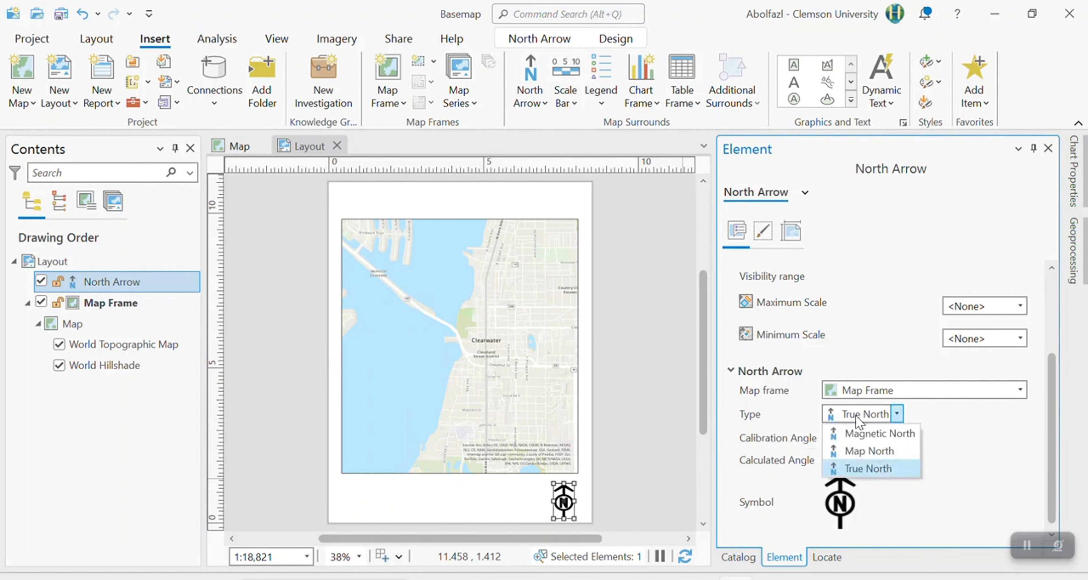
click(881, 433)
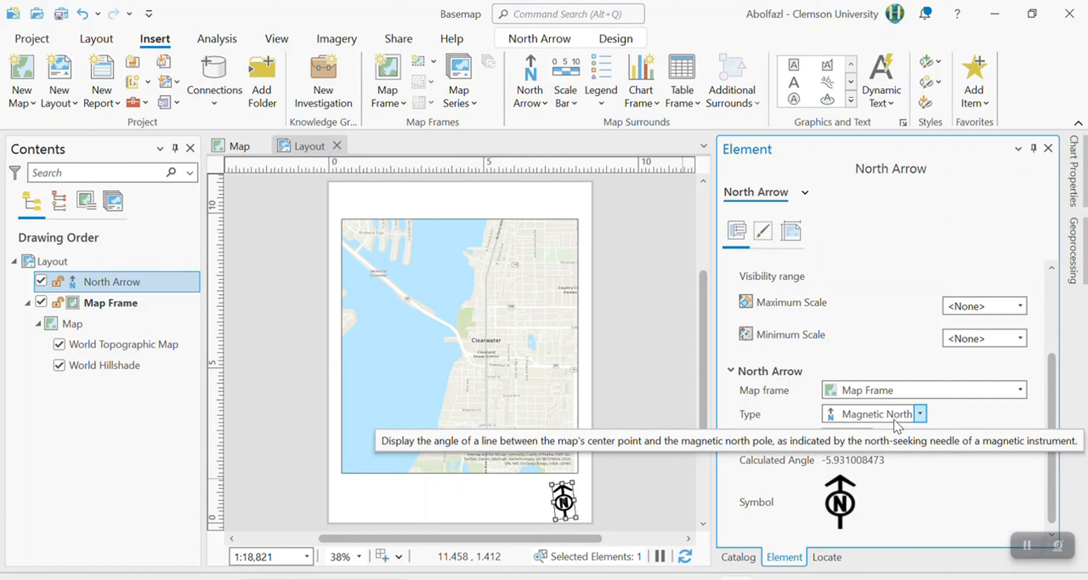
click(894, 419)
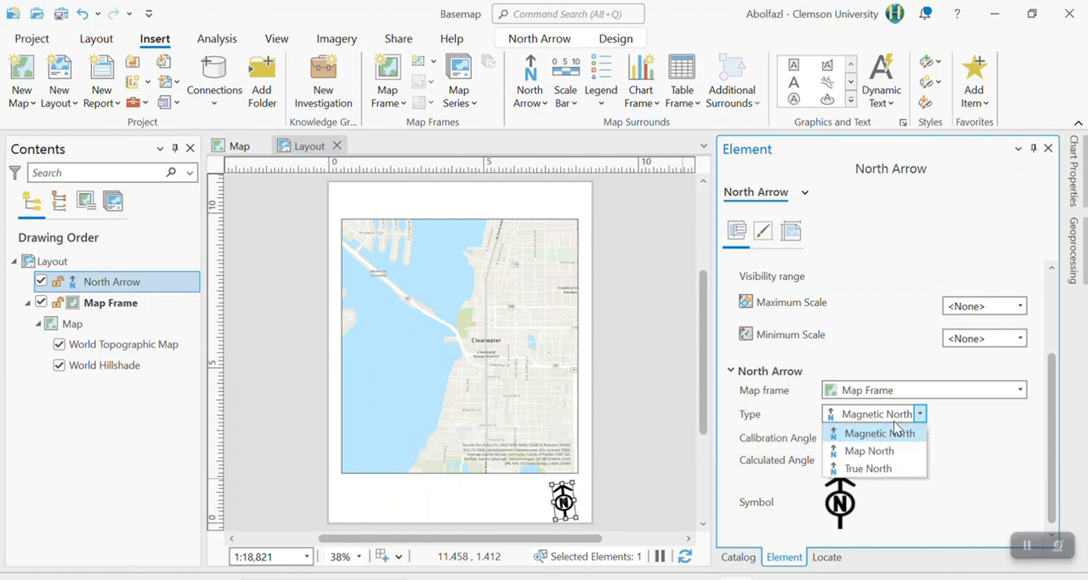
click(896, 463)
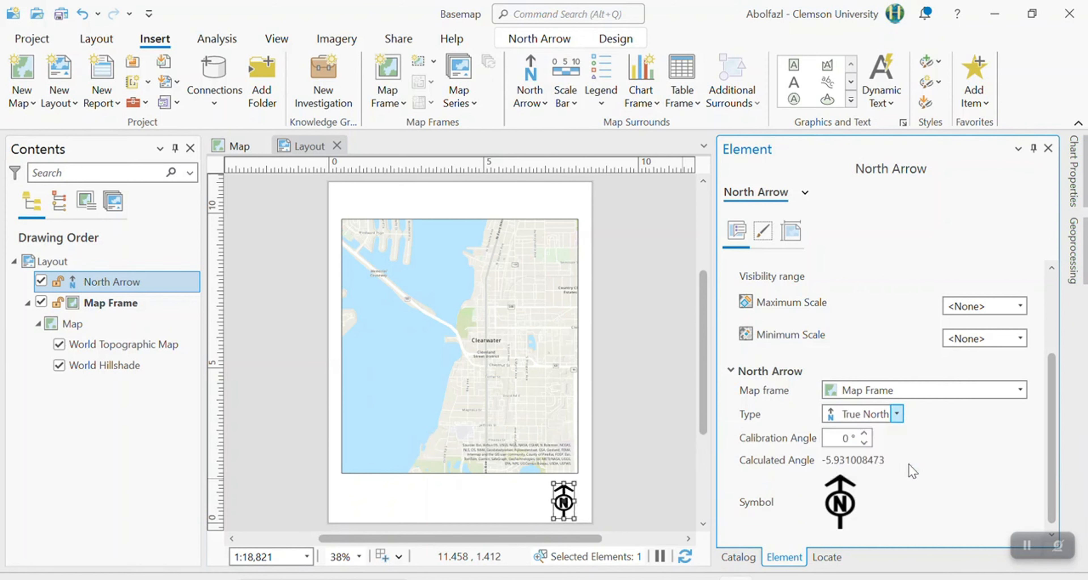
Review the north arrow's placement and display settings, try a blue background, and restore the background to No color.
click(521, 502)
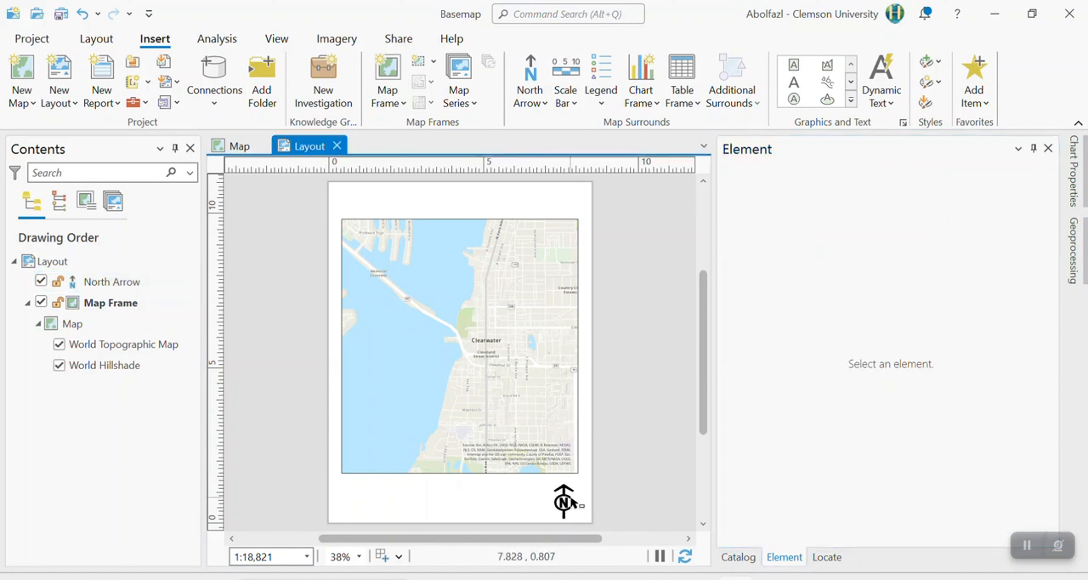
click(570, 498)
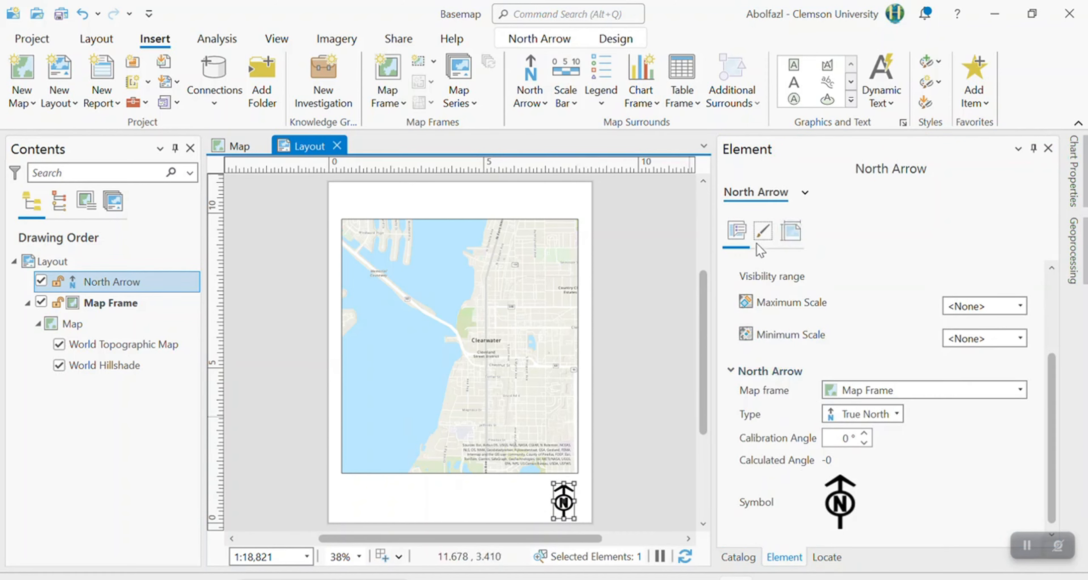
click(791, 232)
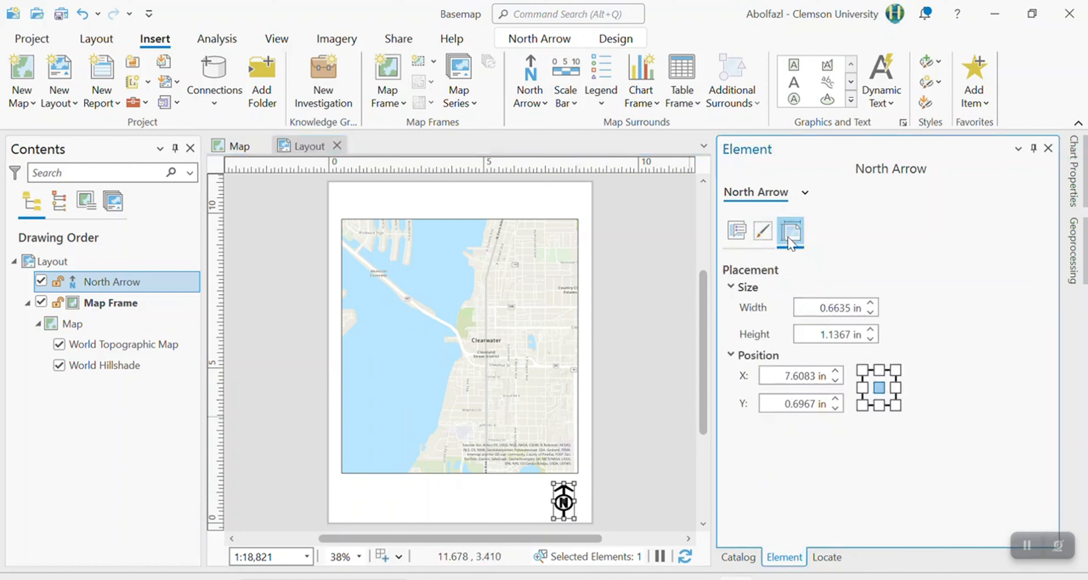
click(770, 233)
scroll(942, 320, up, 3)
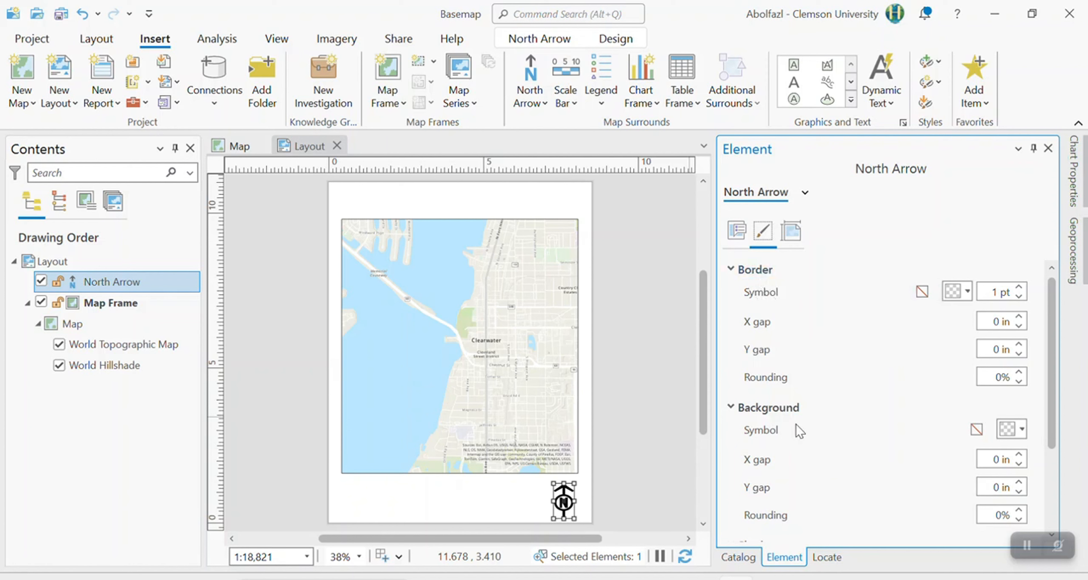
scroll(803, 426, down, 1)
click(1015, 392)
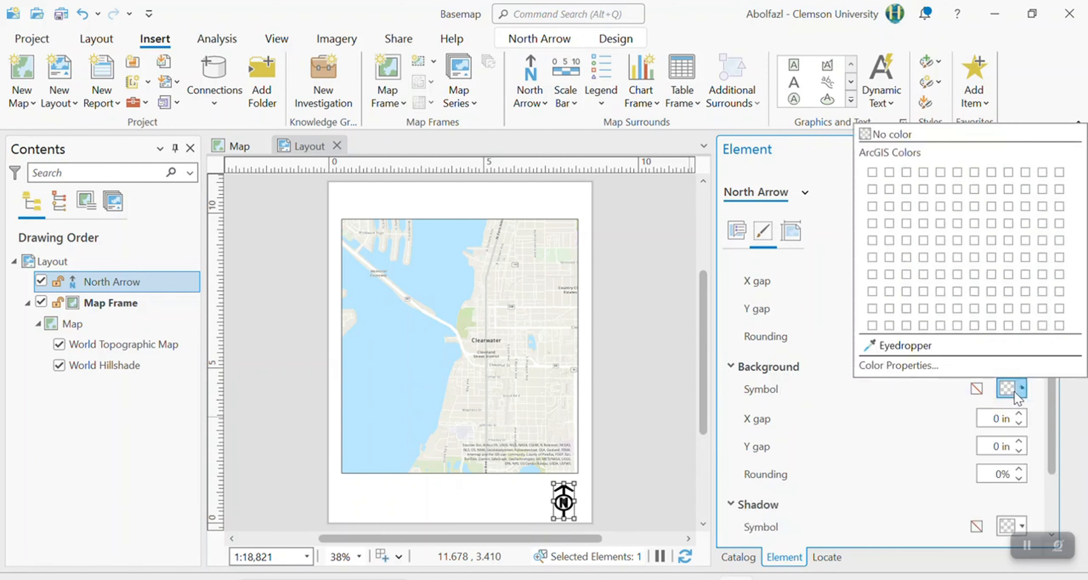
click(1026, 206)
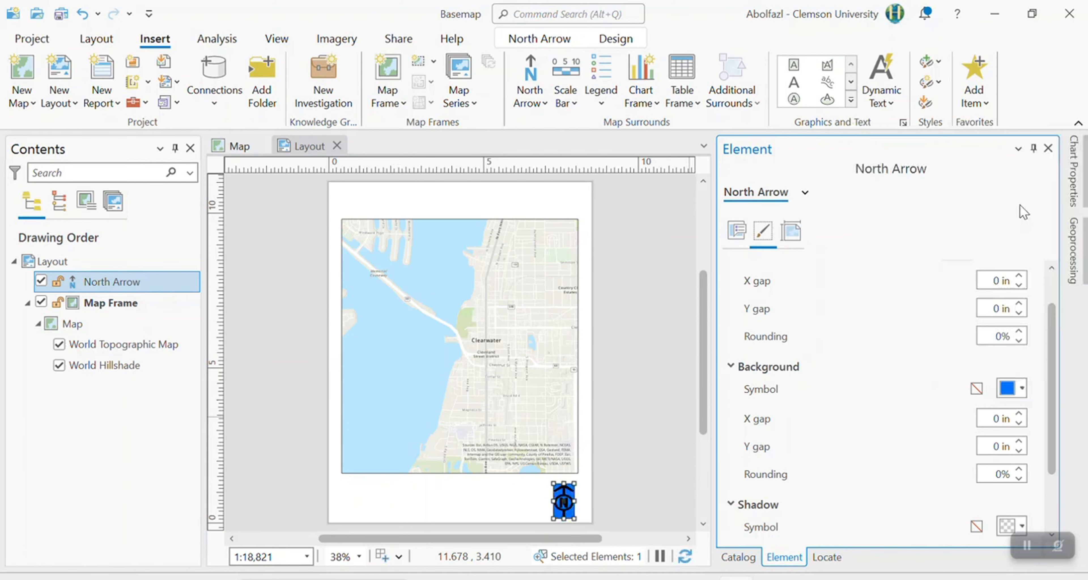
click(1010, 388)
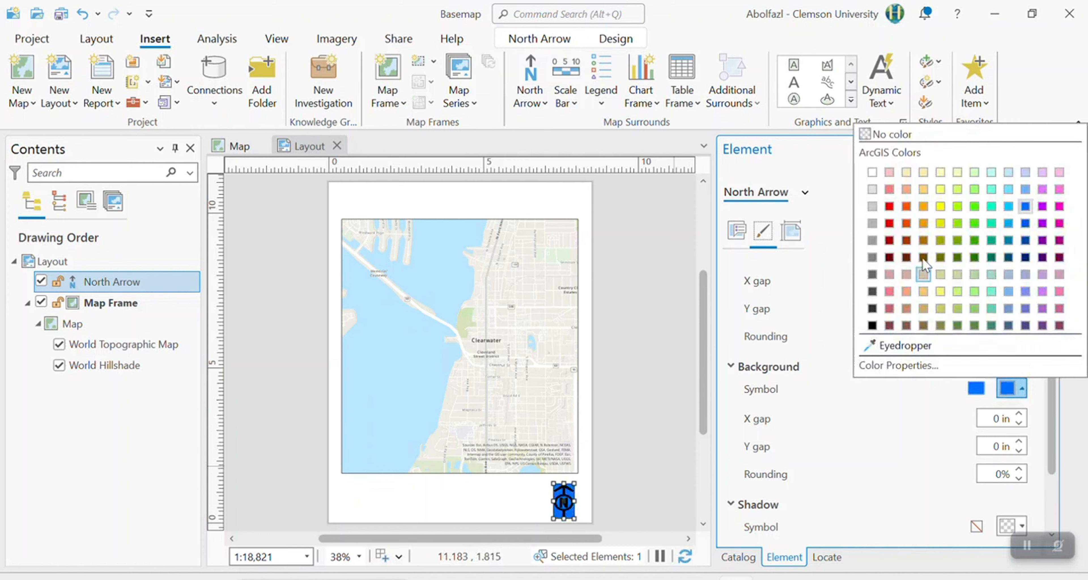
click(884, 136)
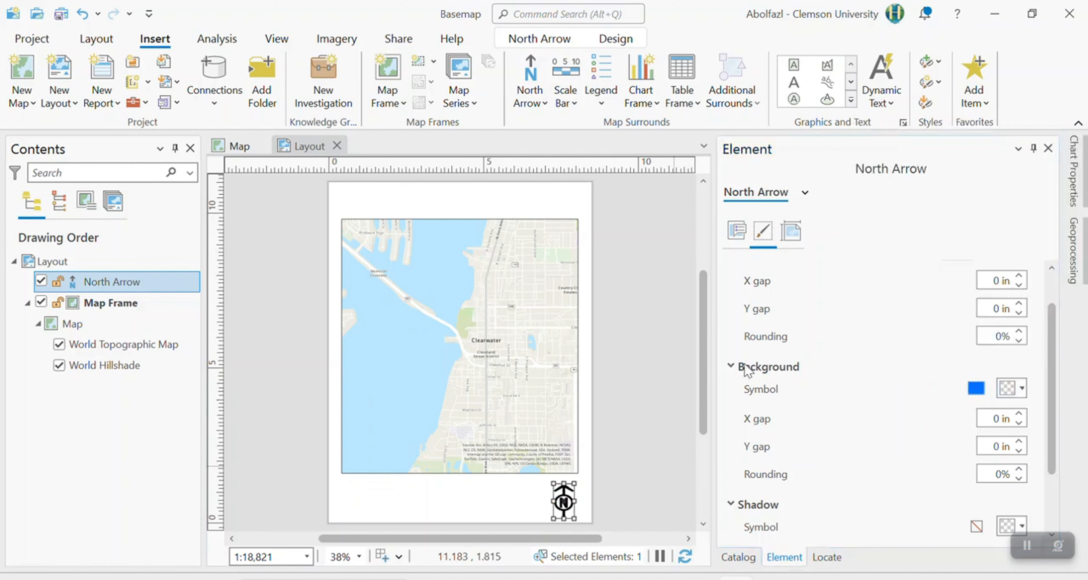
click(654, 365)
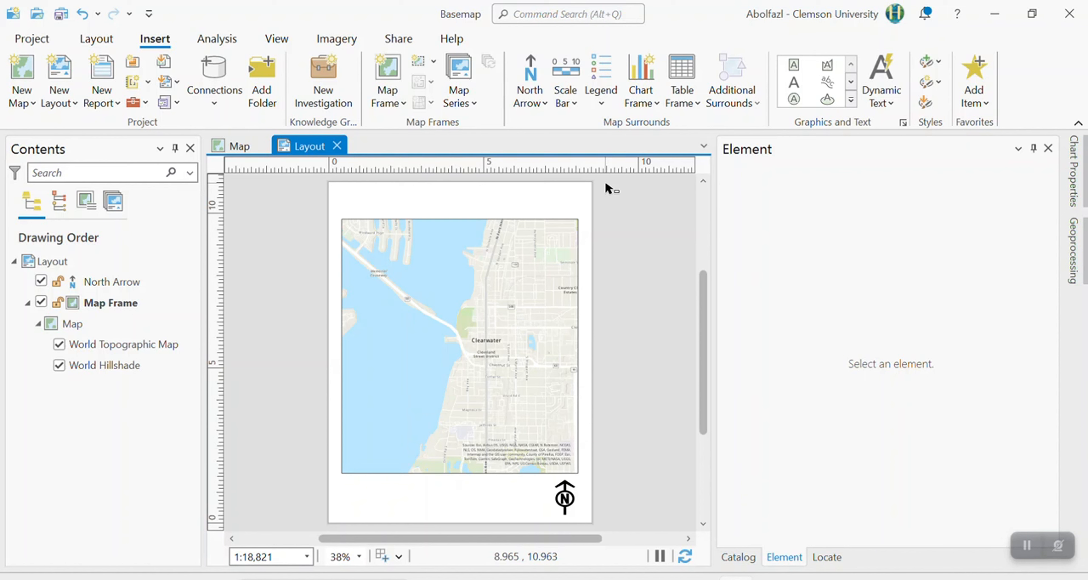
Insert an imperial Scale Line 1 scale bar in the blank space below the map frame, beside the north arrow.
click(566, 102)
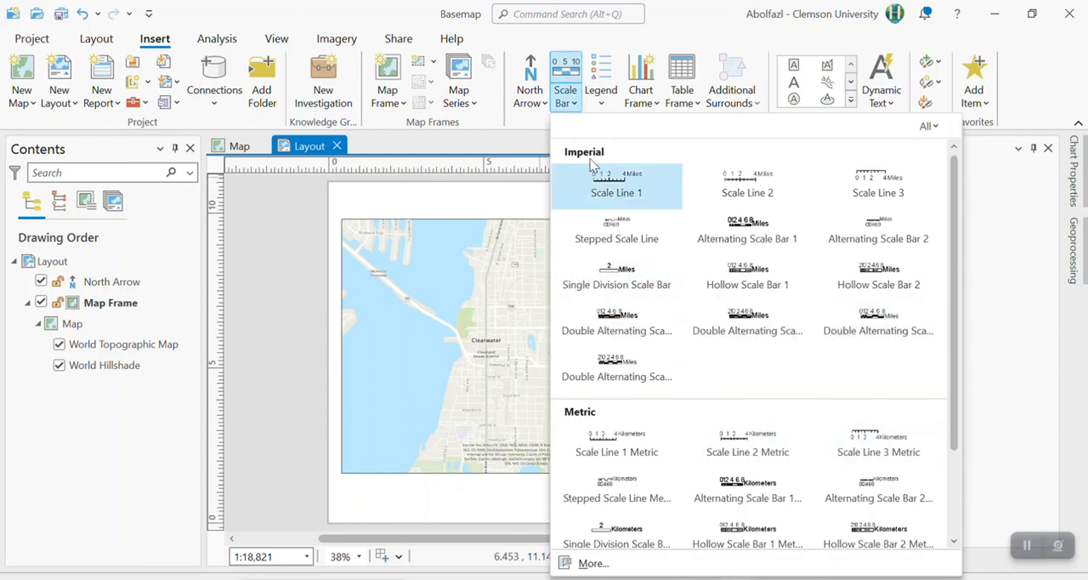
click(625, 192)
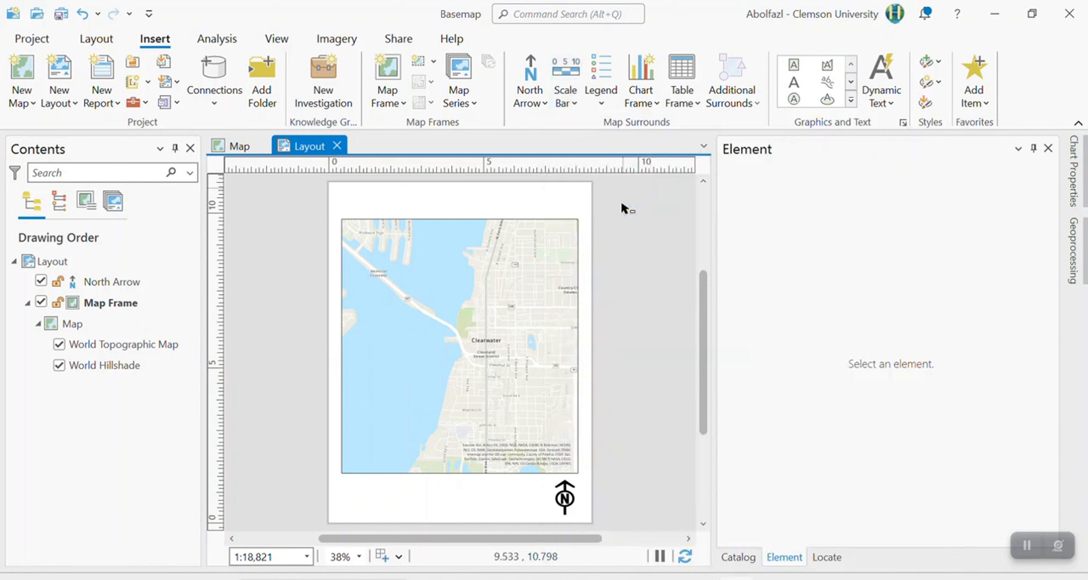
drag(391, 493, 540, 505)
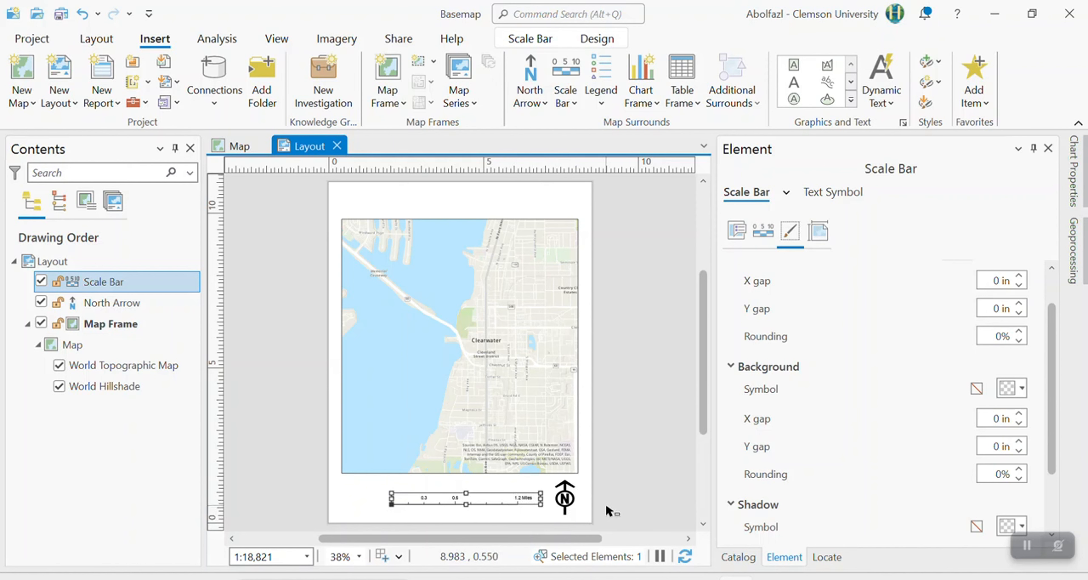
Open the scale bar's element properties and set its map units to US Feet.
double_click(486, 500)
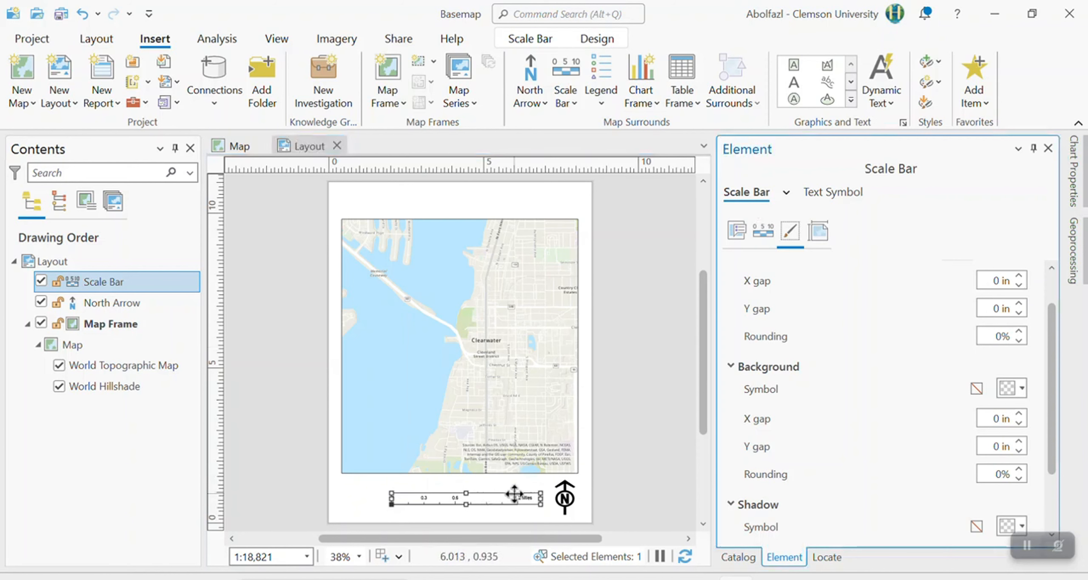
click(518, 502)
right_click(517, 502)
click(556, 544)
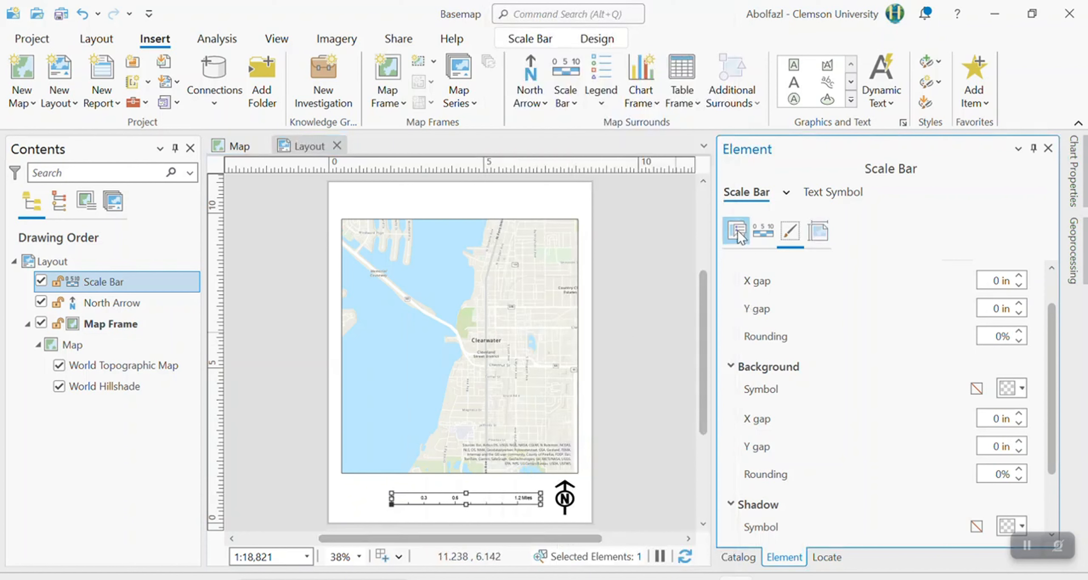
scroll(840, 446, down, 3)
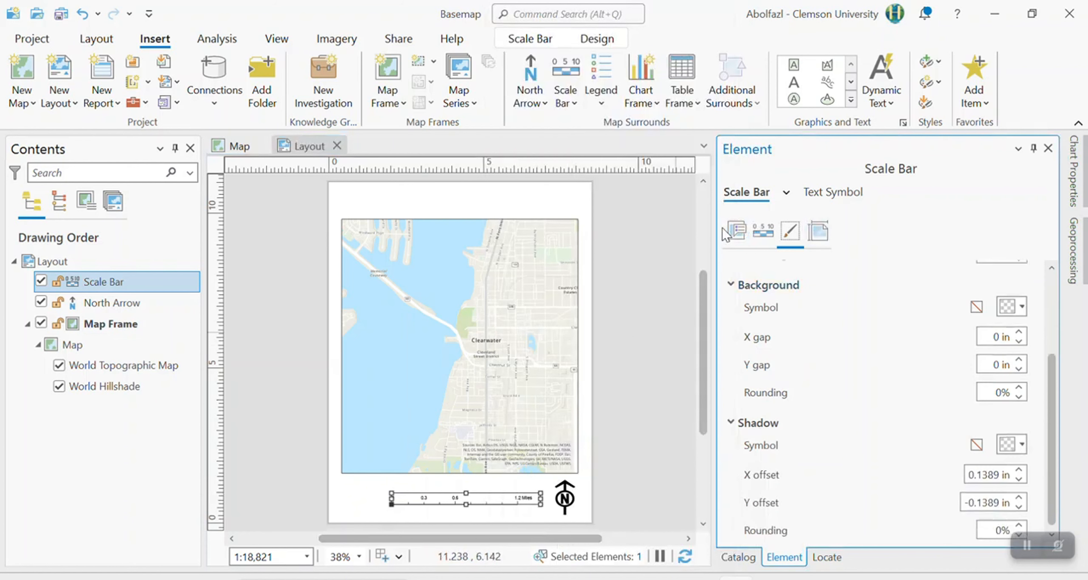
click(737, 230)
scroll(829, 328, up, 5)
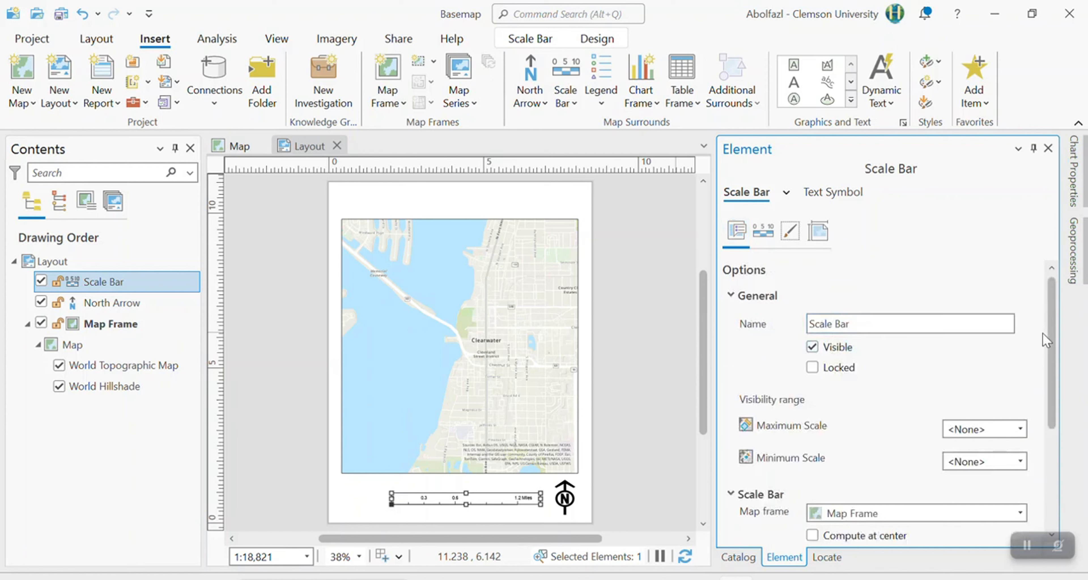
drag(1043, 333, 1059, 457)
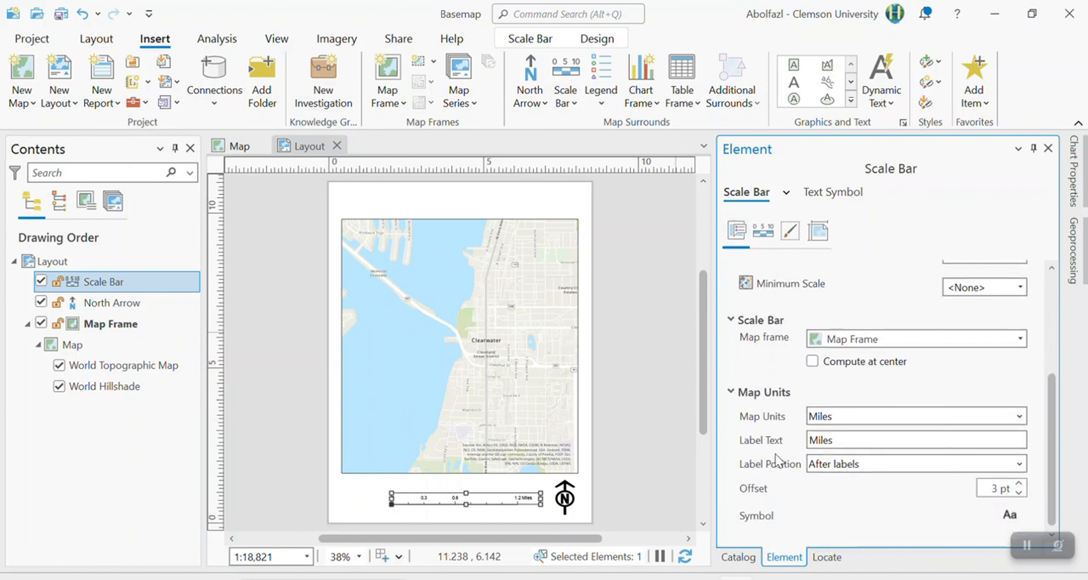
click(844, 419)
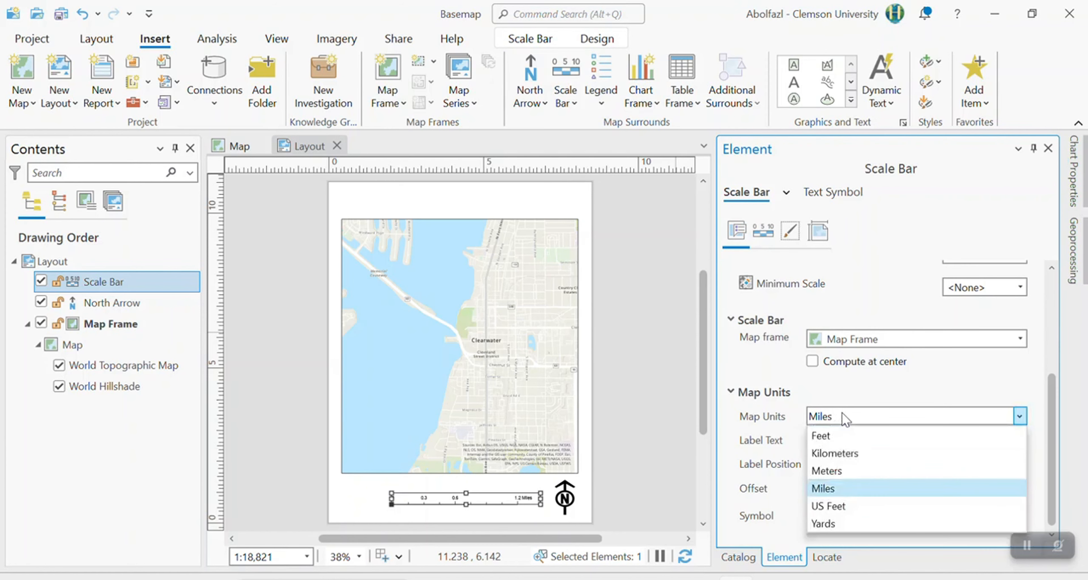
click(861, 506)
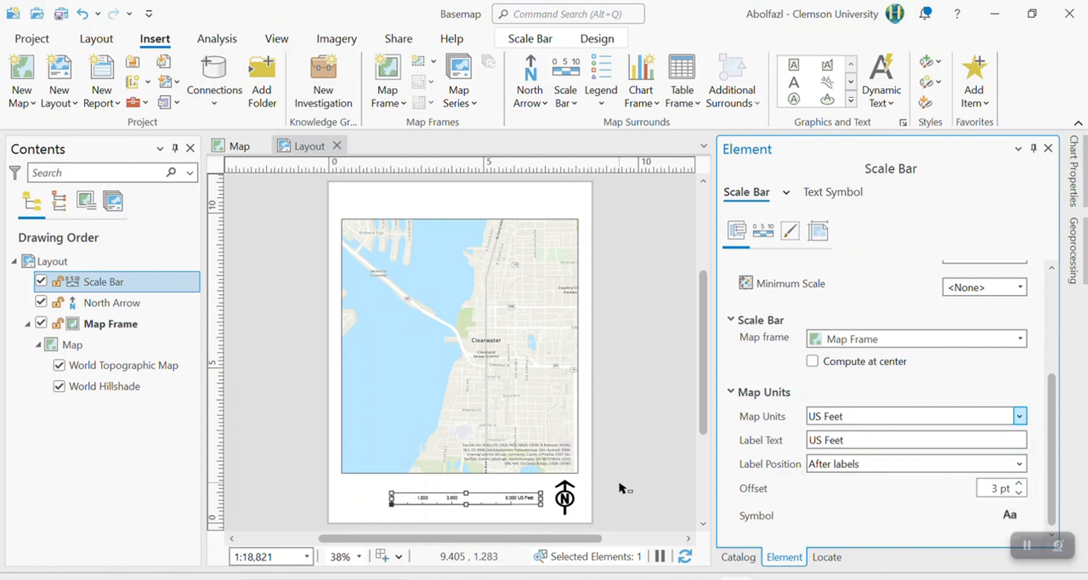
Stretch the scale bar toward the map frame's left edge and shift it slightly closer to the north arrow.
click(621, 490)
click(507, 498)
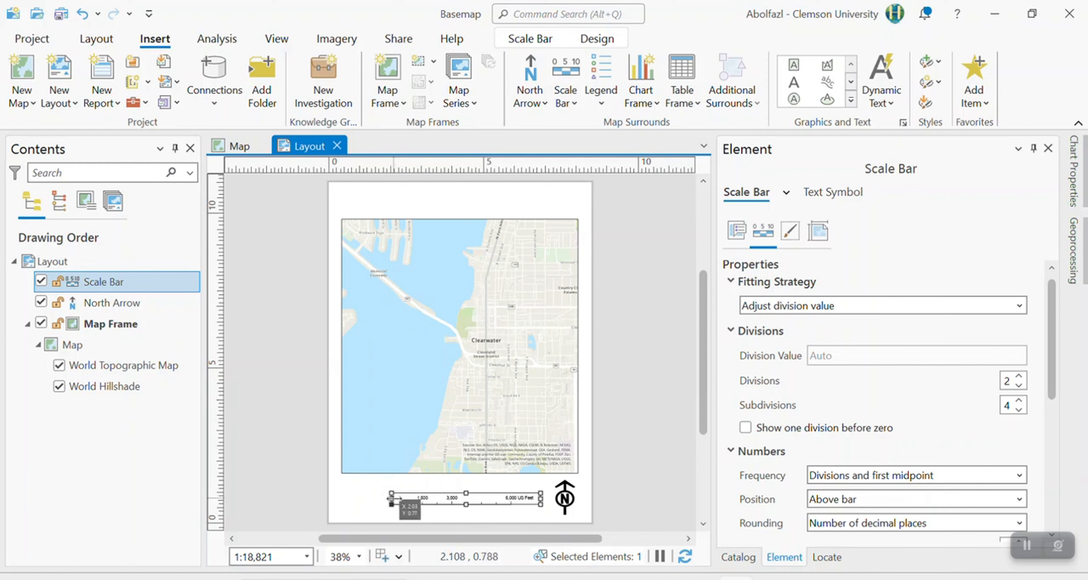
drag(389, 498, 348, 500)
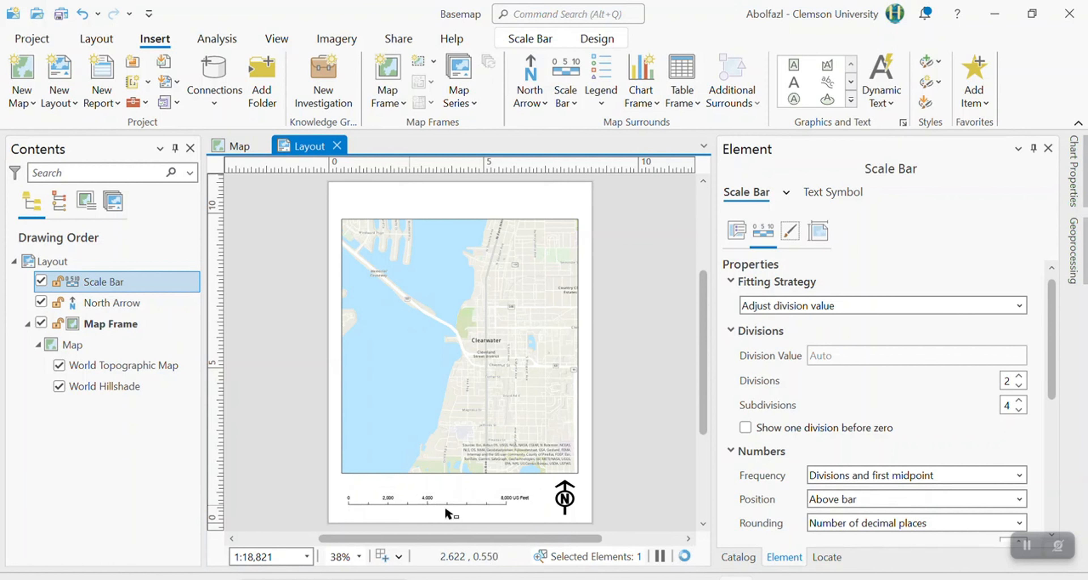
click(522, 522)
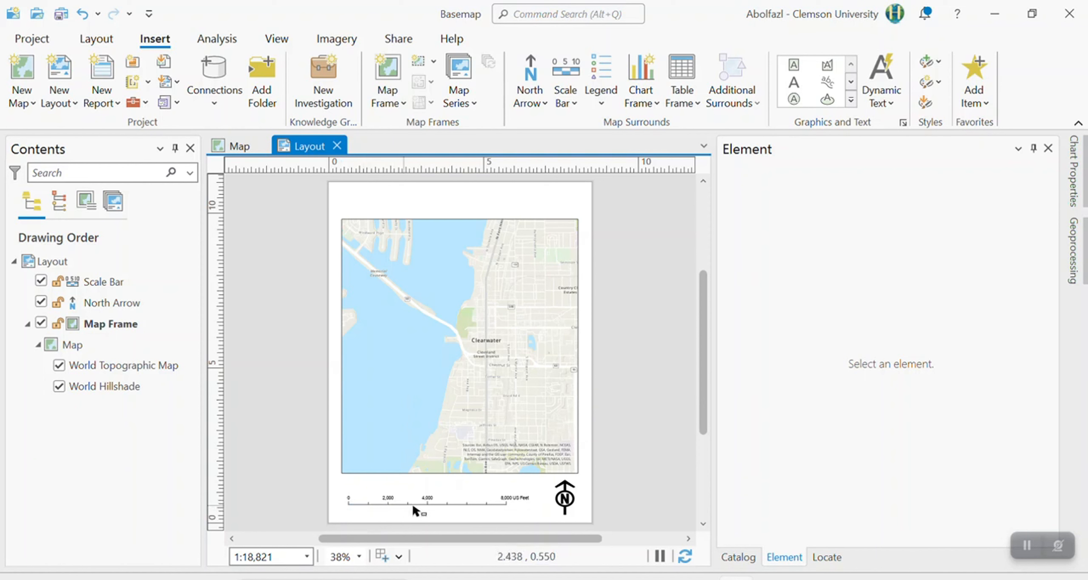
drag(441, 503, 449, 498)
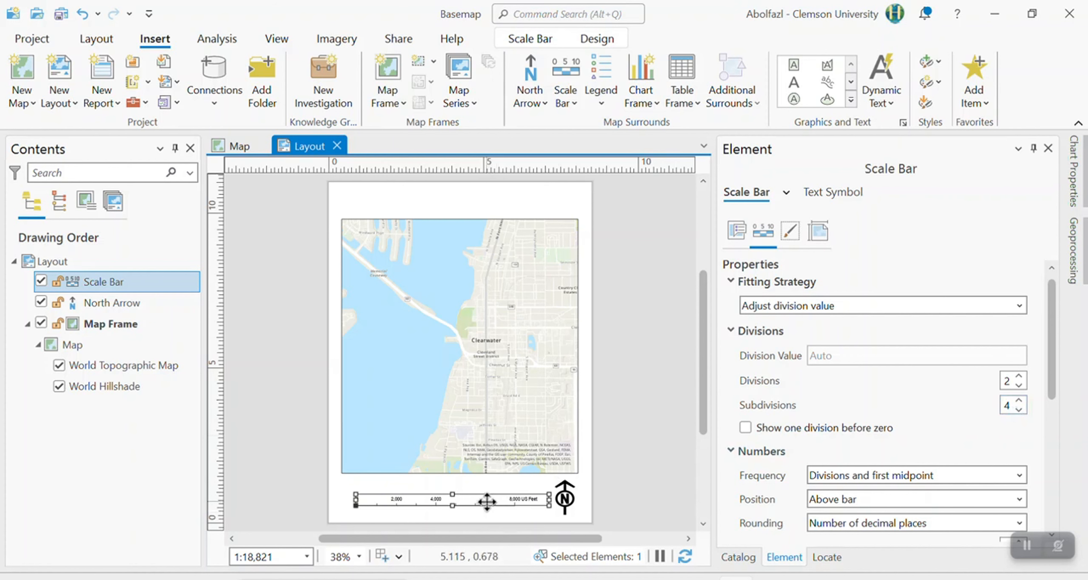
Replace the scale bar with an imperial Alternating Scale Bar 1 in the blank space beside the north arrow.
key(Delete)
click(562, 102)
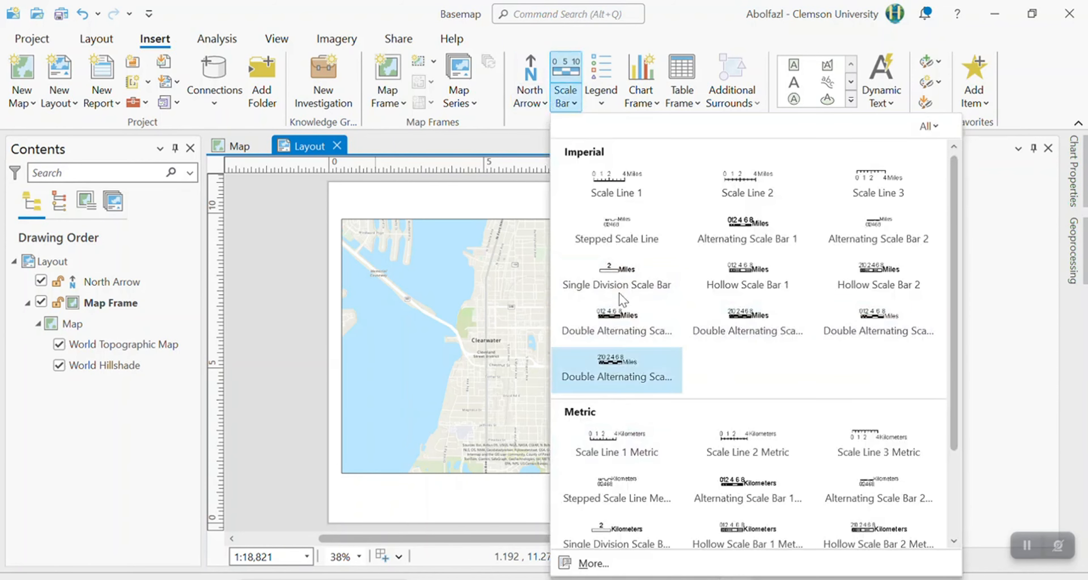
click(748, 236)
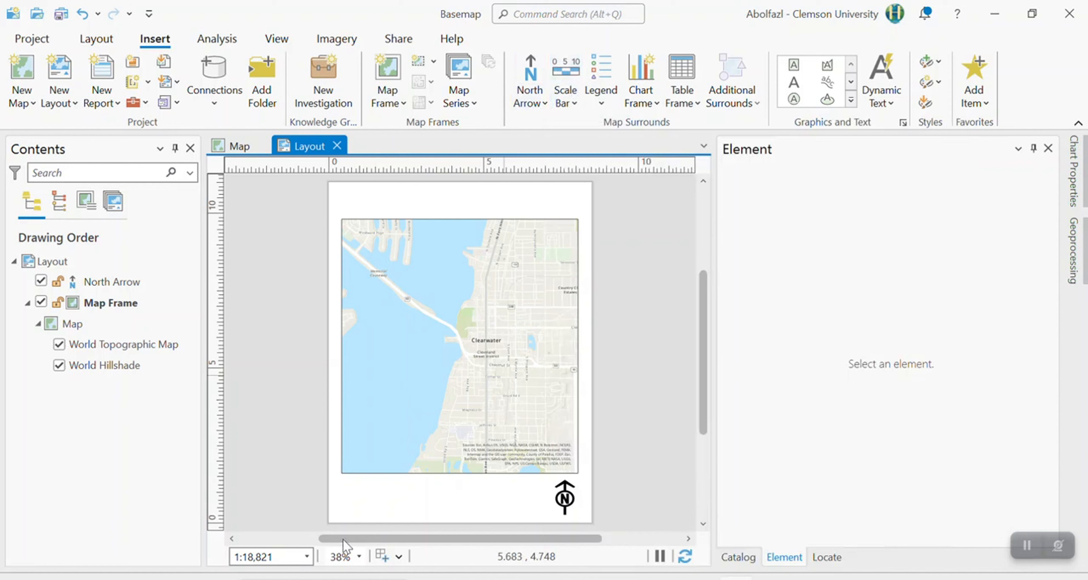
drag(387, 497, 546, 511)
click(414, 523)
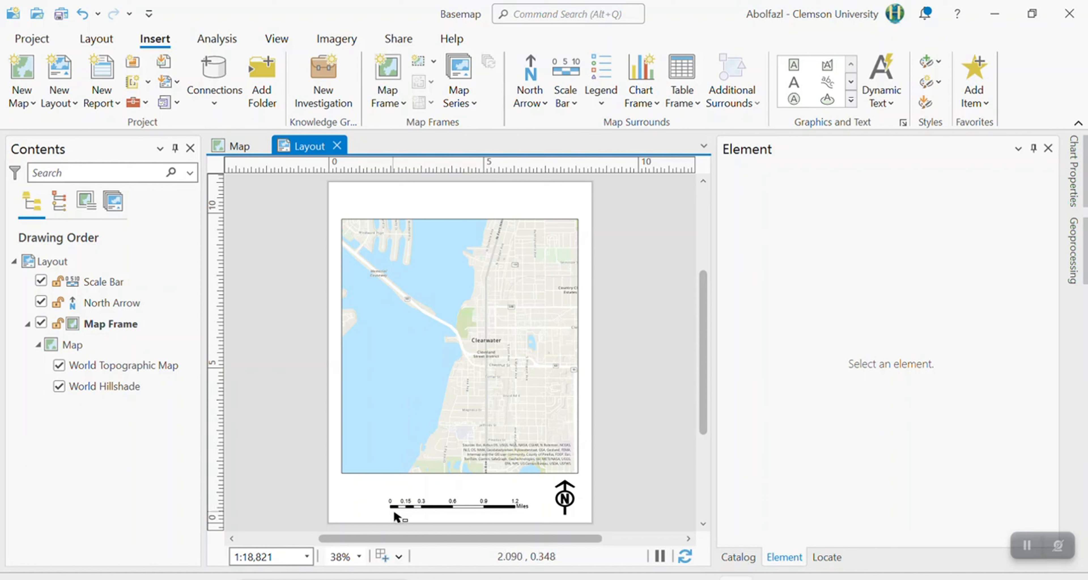
Set the new scale bar's subdivisions to 2 and its map units to Meters.
click(424, 502)
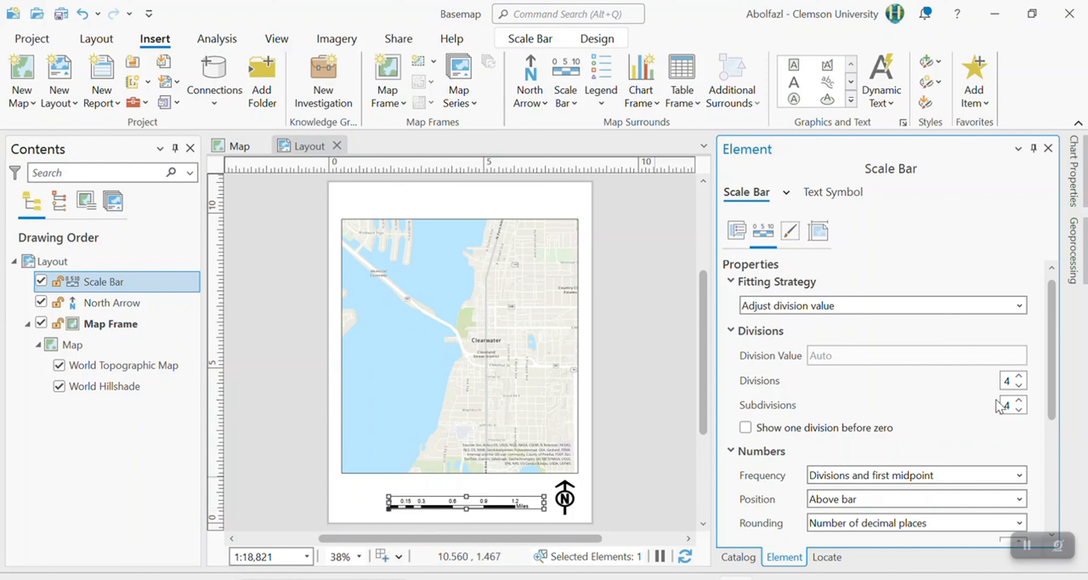
click(1019, 410)
click(1019, 410)
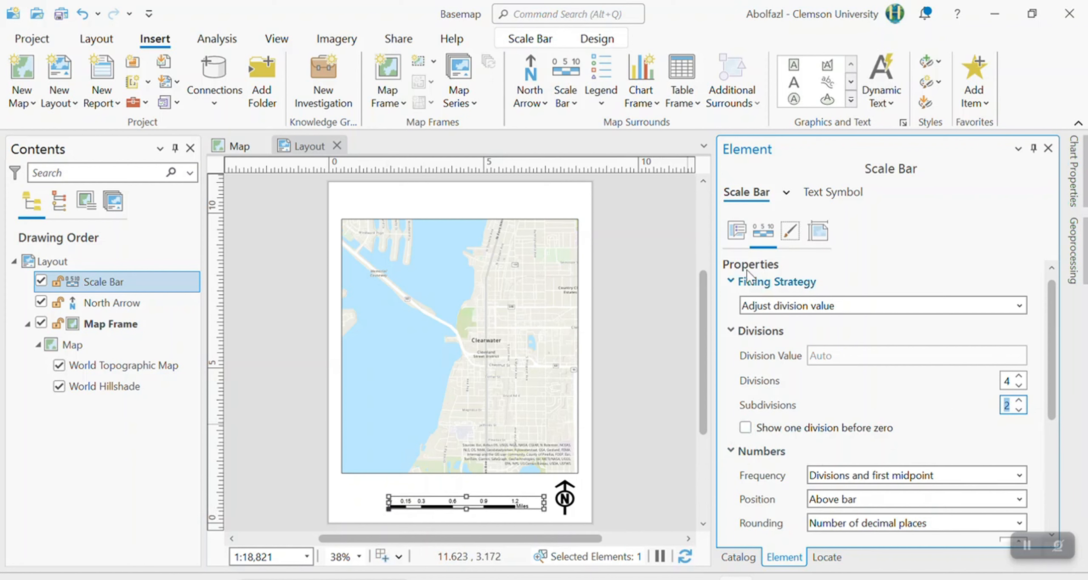
click(736, 232)
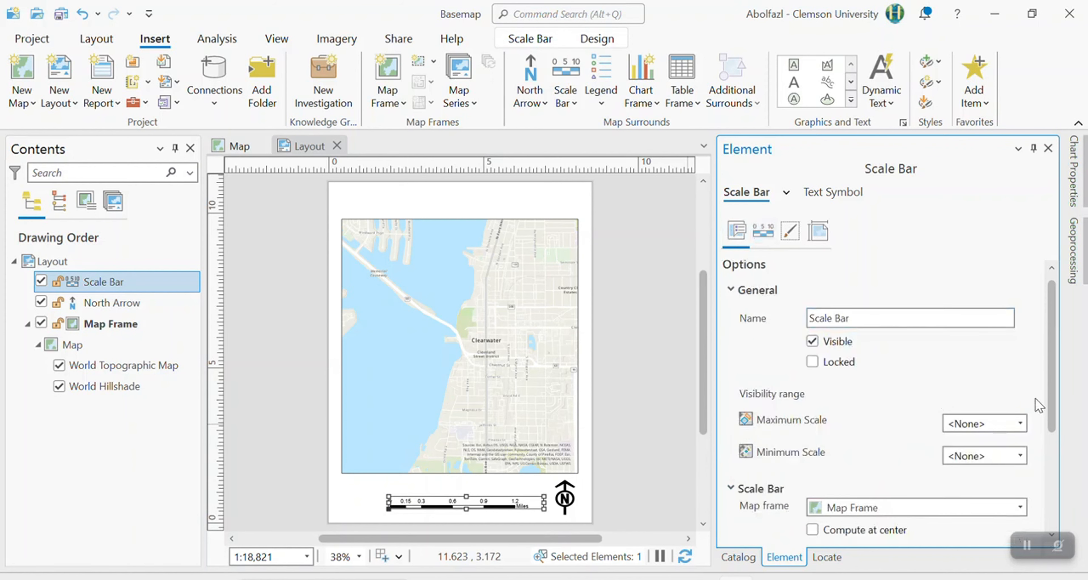
scroll(1035, 423, down, 4)
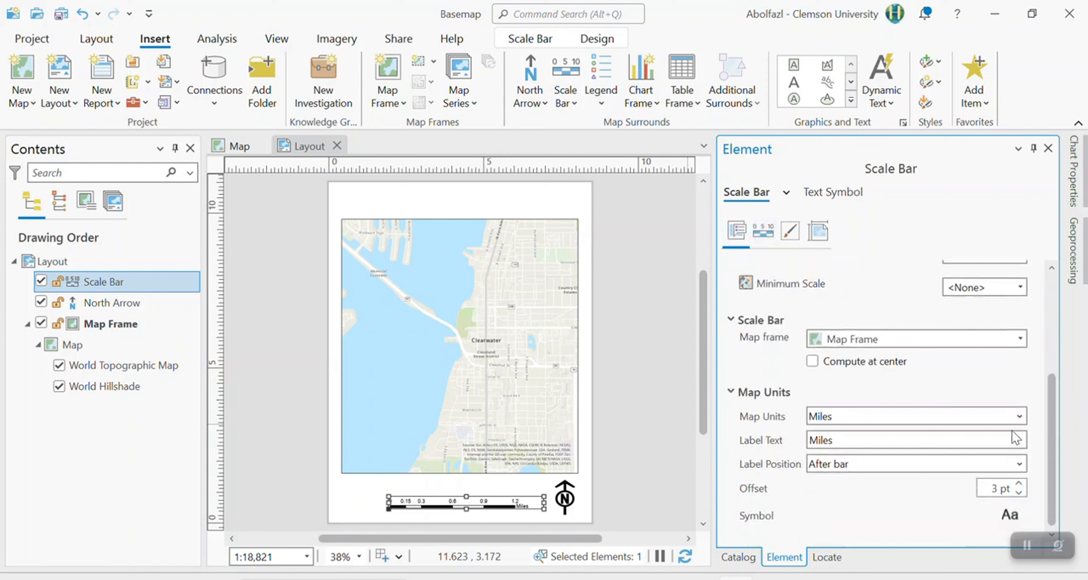
click(1019, 416)
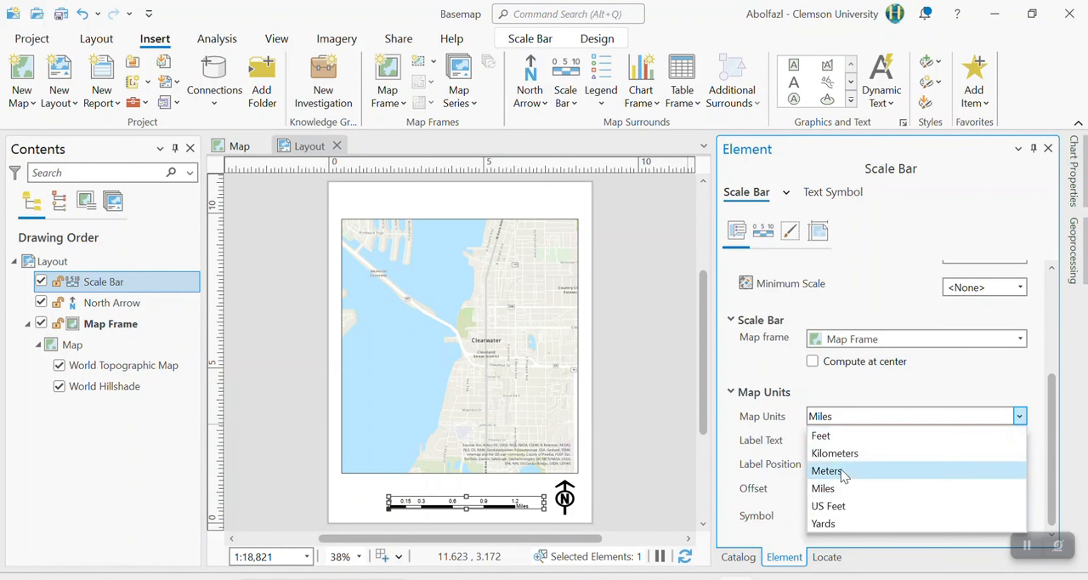
click(826, 471)
click(456, 521)
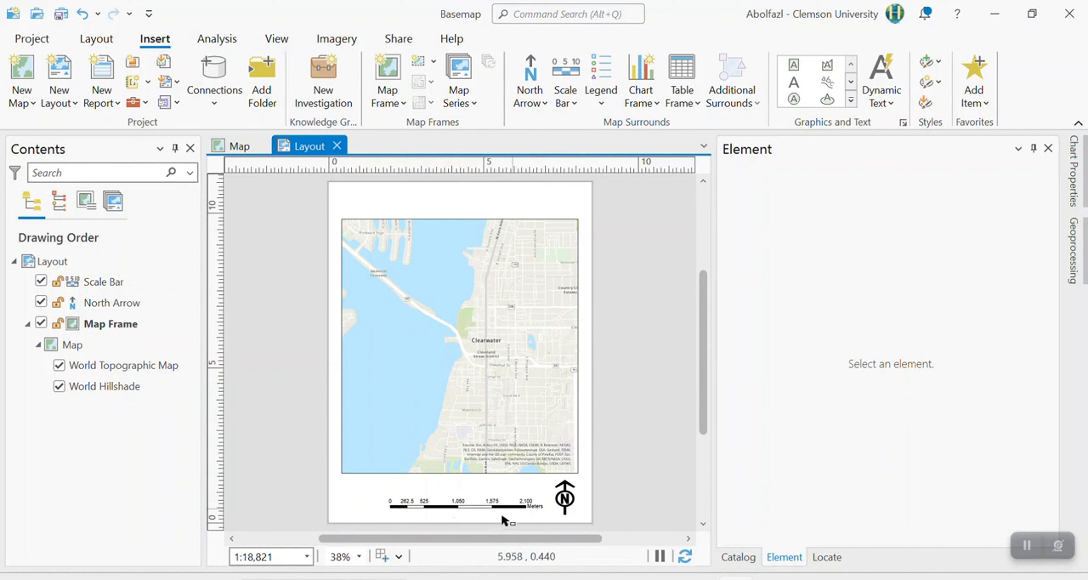
Widen the scale bar by extending its left end farther away from the north arrow.
click(466, 509)
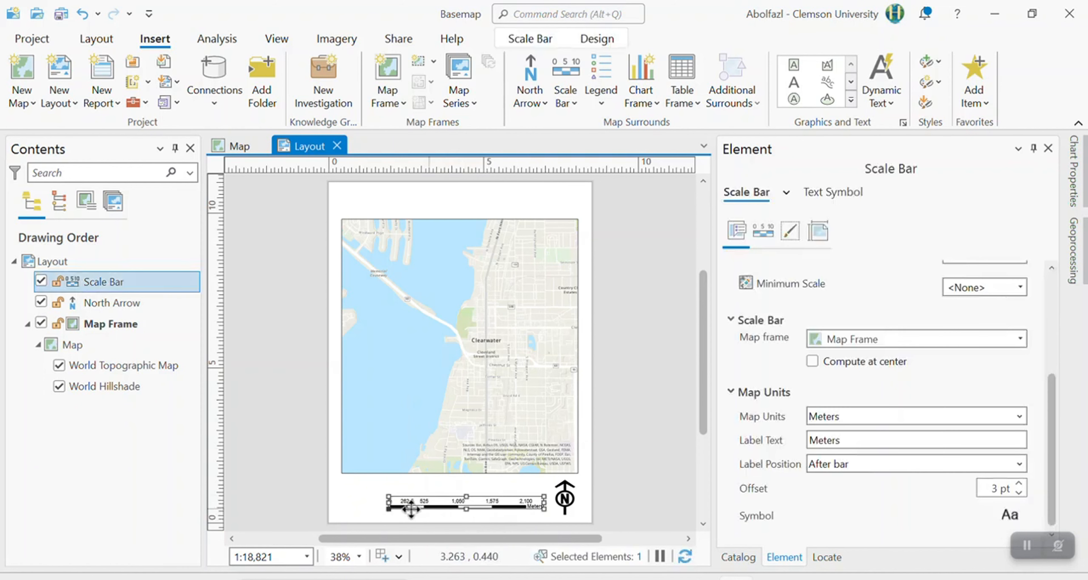
mouse_move(381, 501)
mouse_down()
mouse_move(359, 502)
mouse_move(371, 502)
mouse_up()
click(594, 485)
click(369, 505)
click(363, 511)
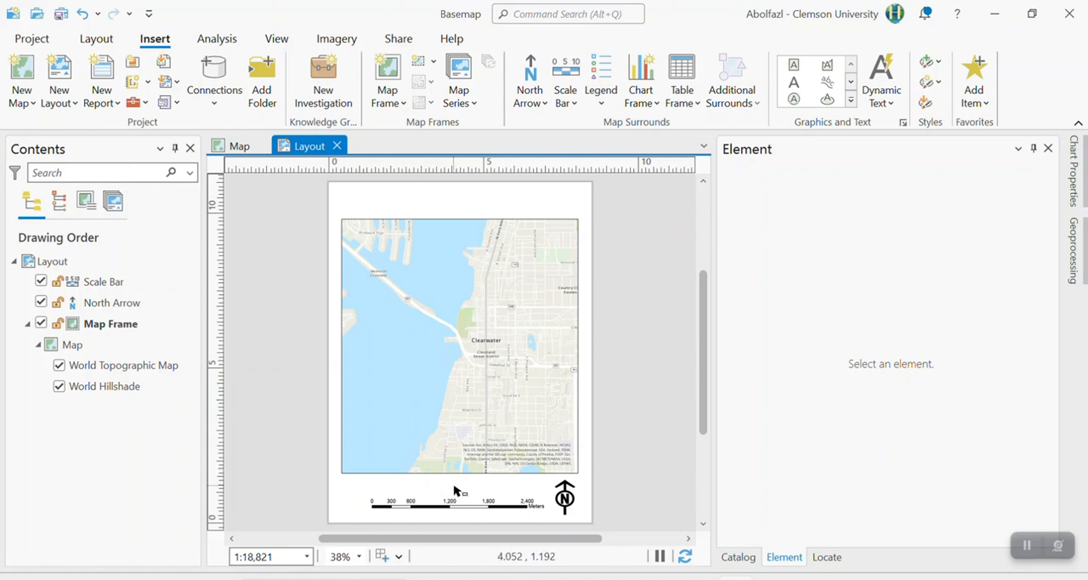
Review the scale bar's division properties and its text symbol settings.
click(499, 505)
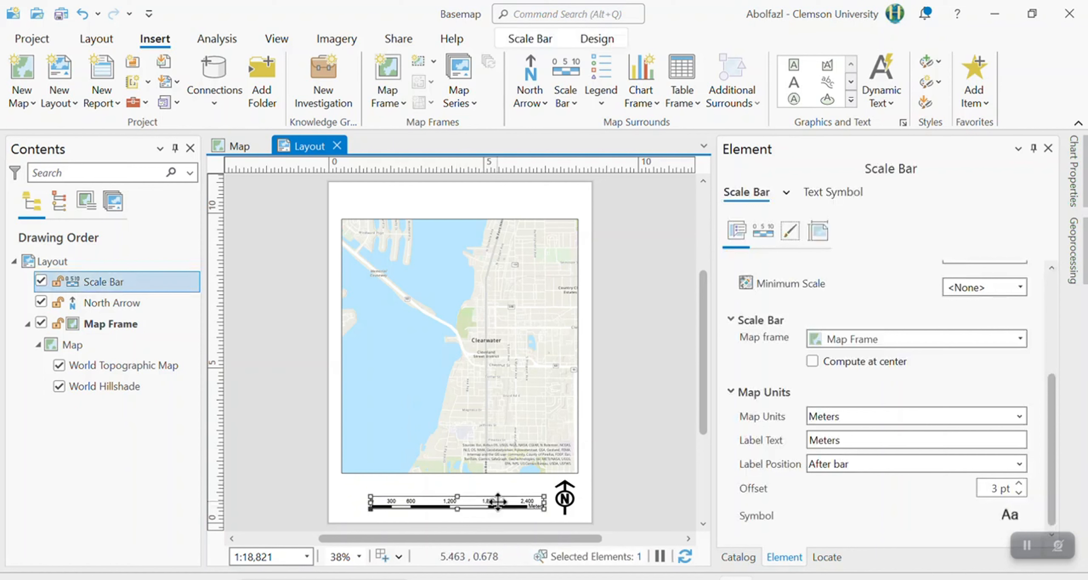
click(767, 233)
click(818, 193)
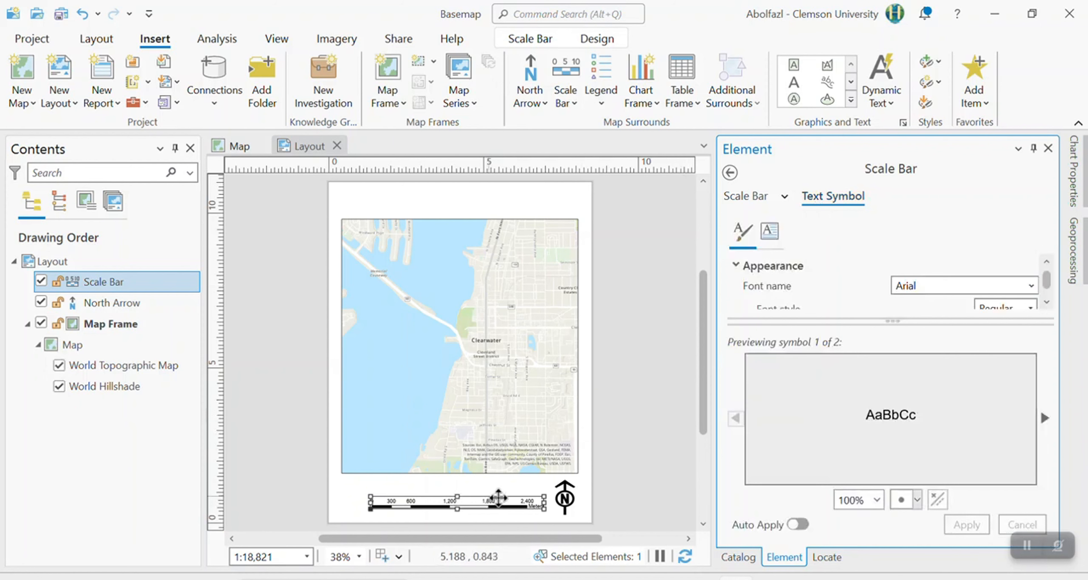
click(625, 341)
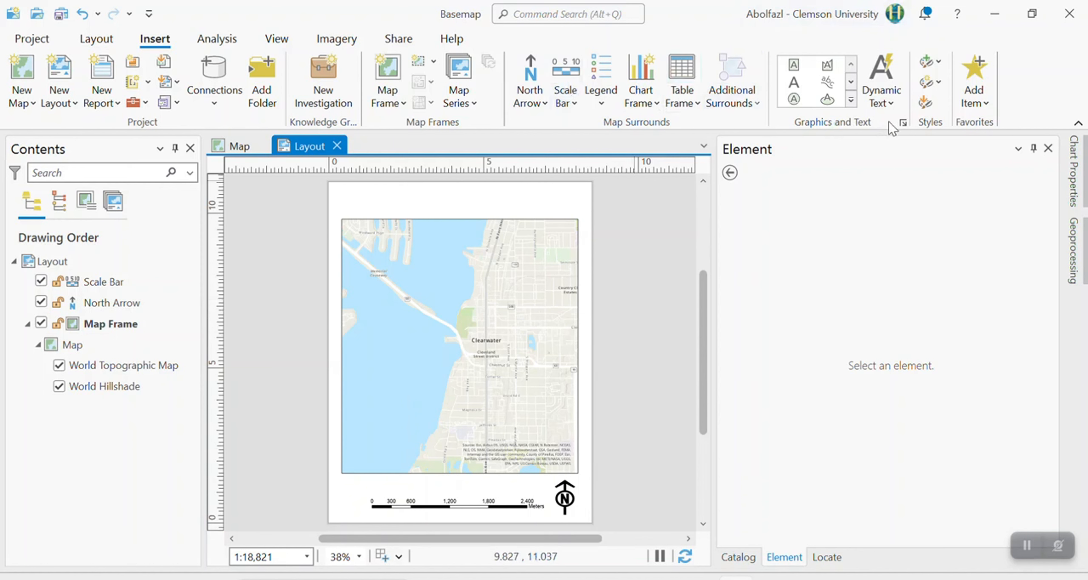
Insert a rectangular text element at the map frame's upper edge and set its text to "The place I visited recently".
click(794, 68)
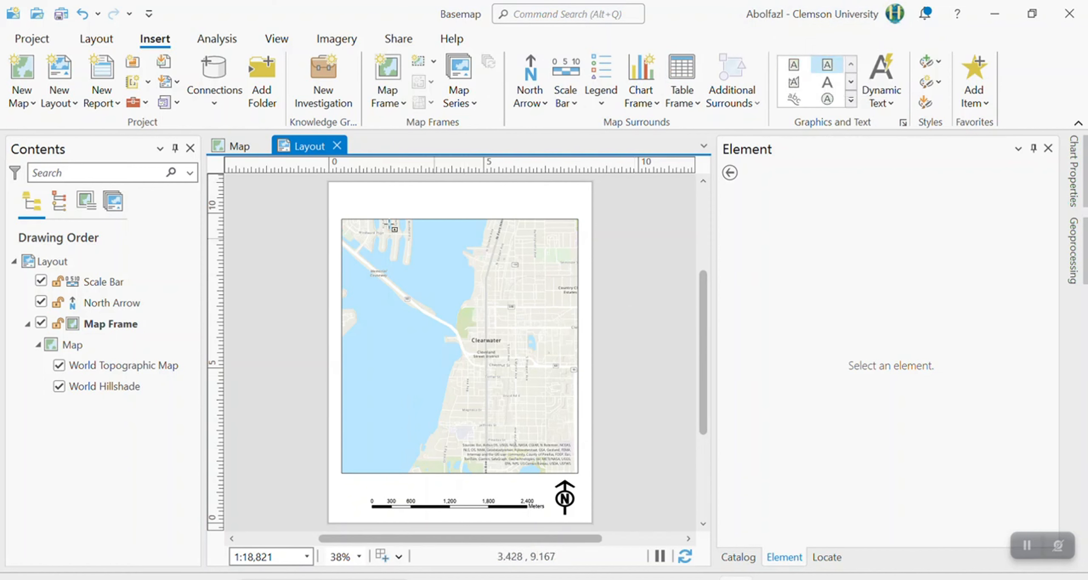
click(373, 212)
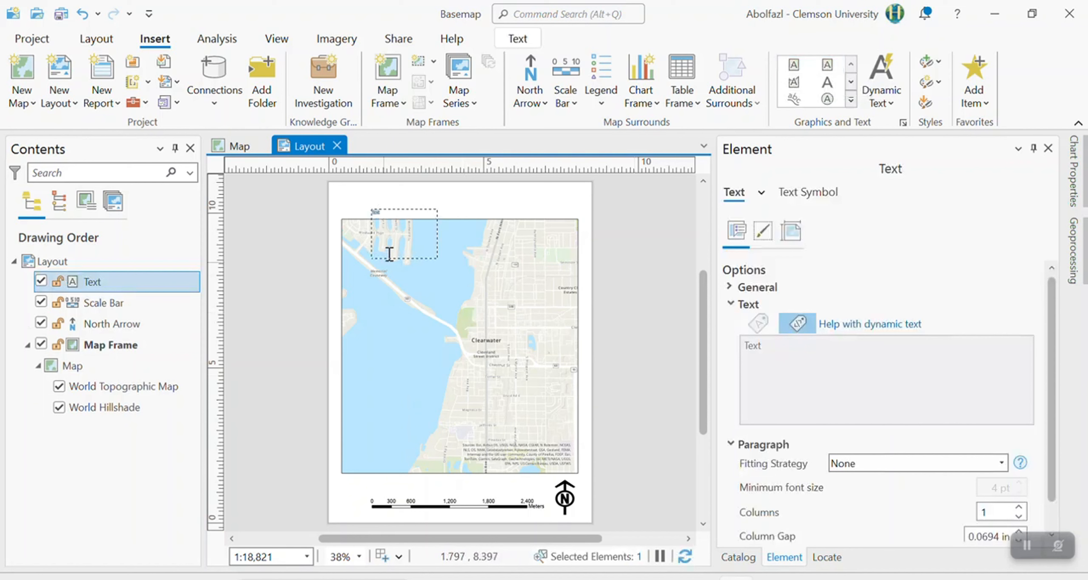
click(902, 363)
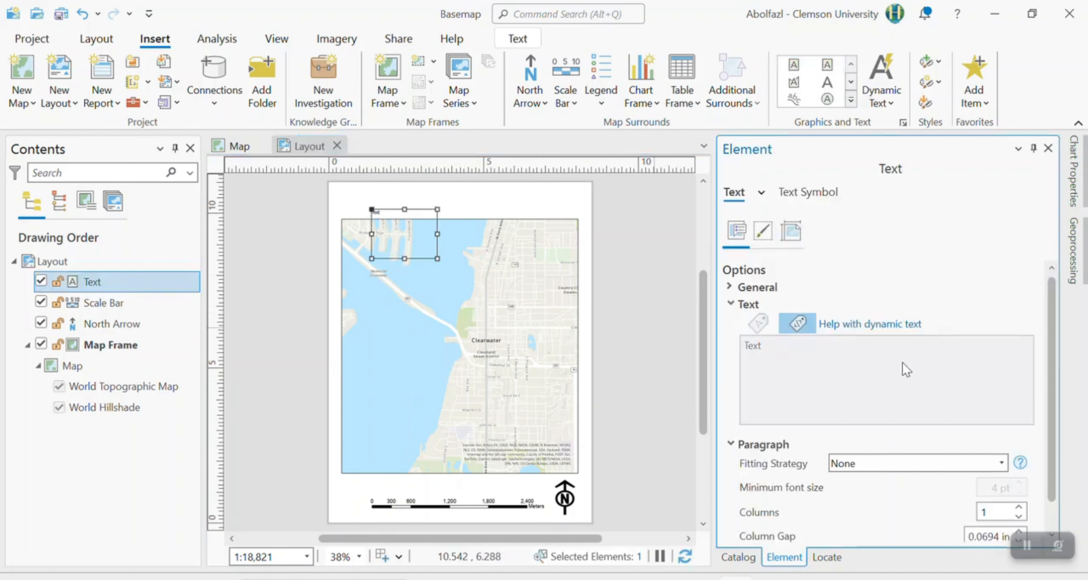
click(785, 363)
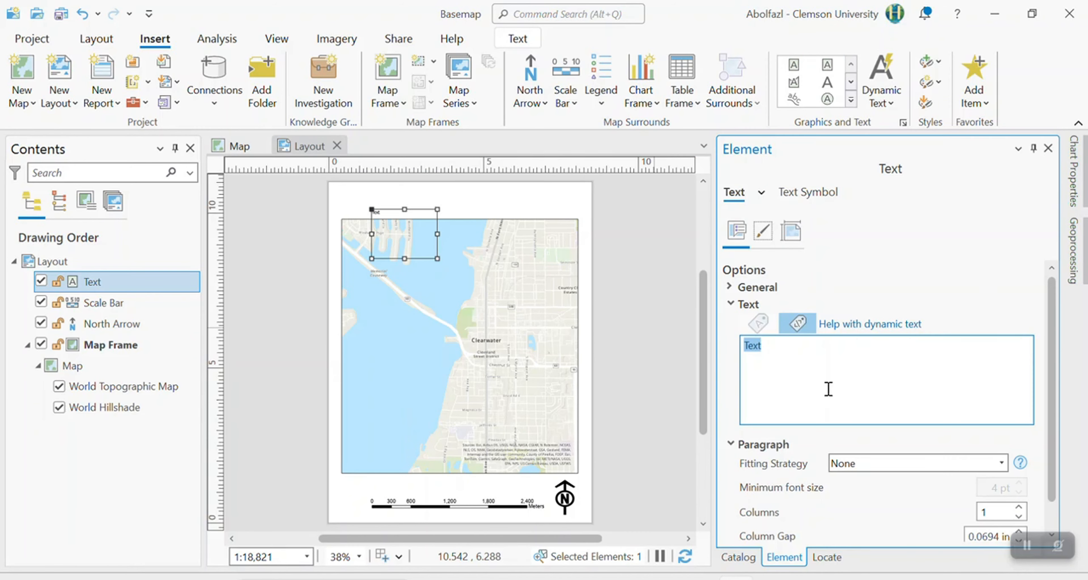
text(The place I visited recently)
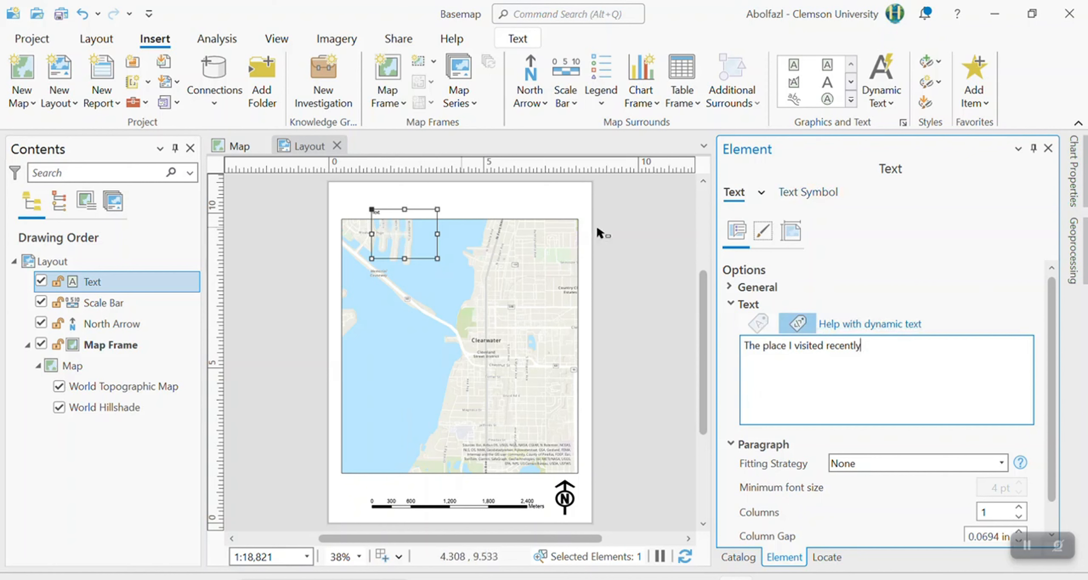
Change the title text's font to Arial in its text symbol settings.
click(807, 193)
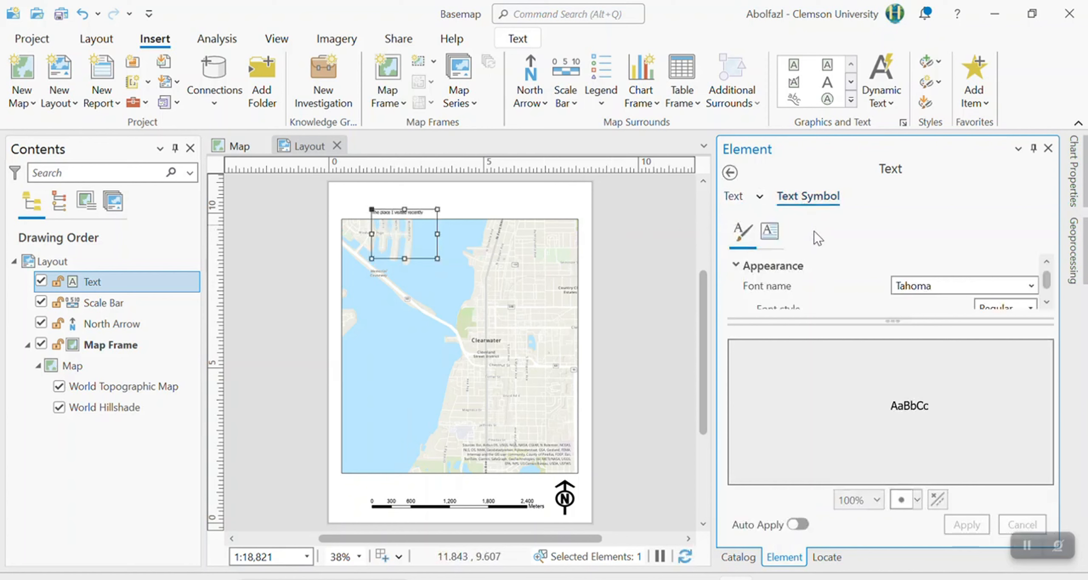
click(1031, 286)
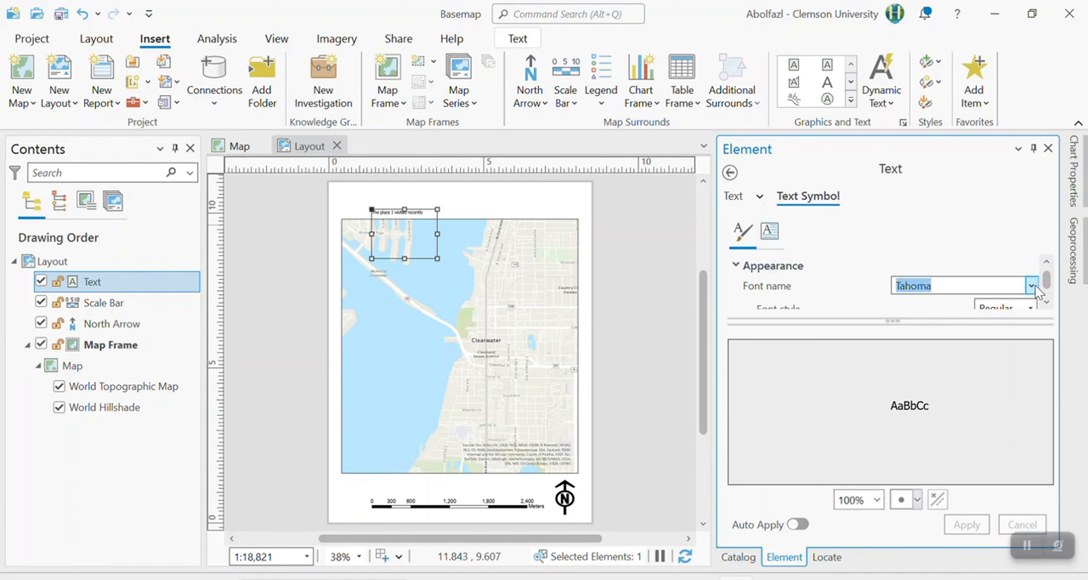
scroll(867, 420, up, 10)
scroll(839, 404, up, 8)
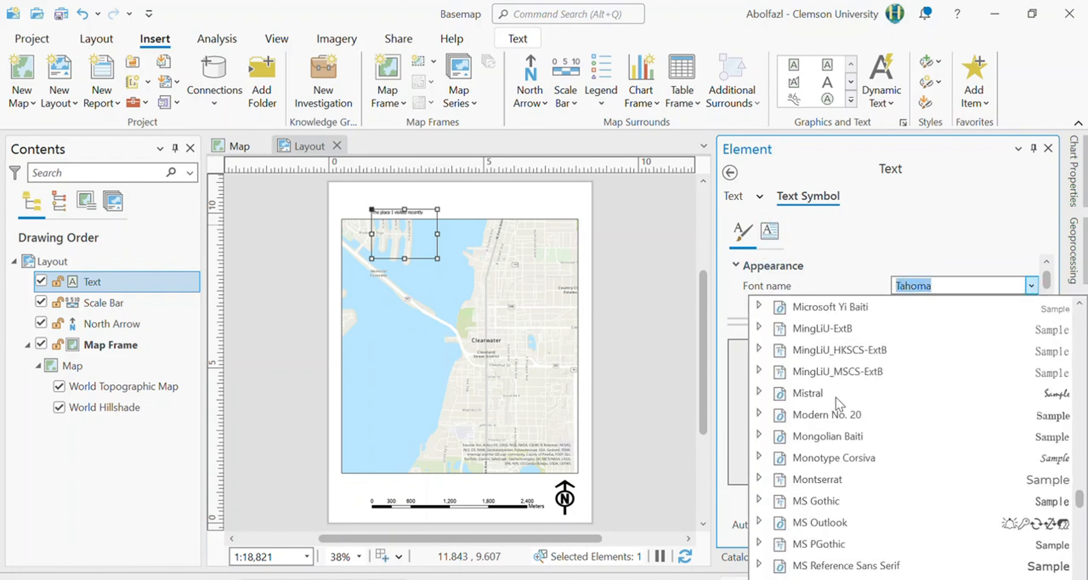
text(a)
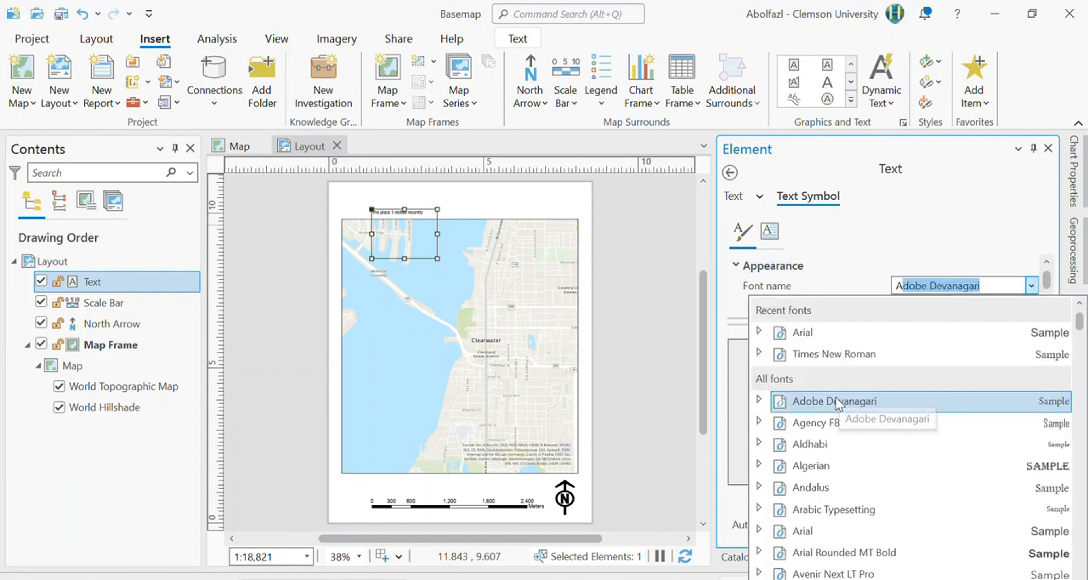
text(rial)
key(Return)
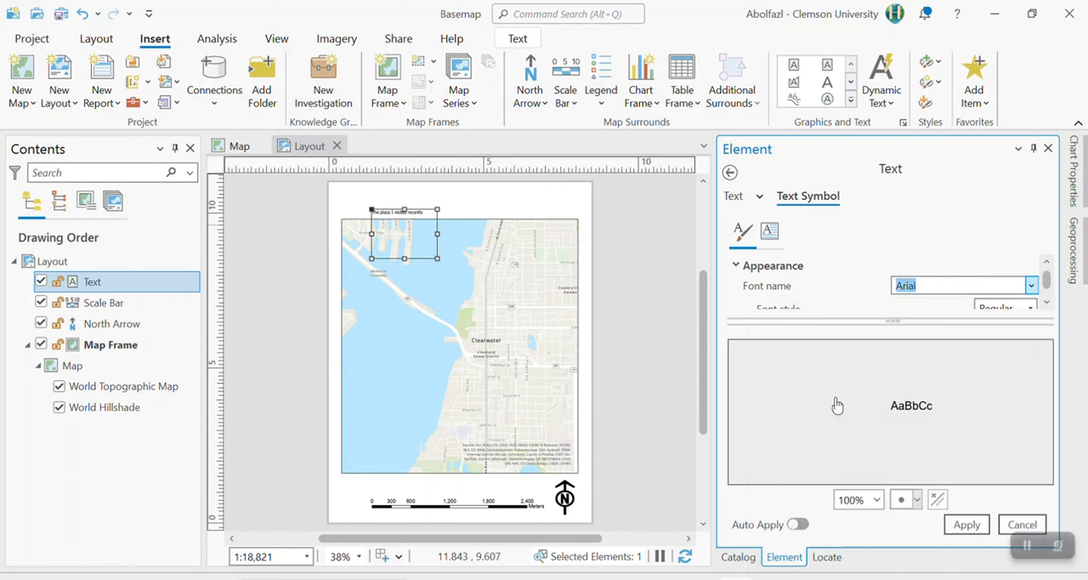
Set the title text's size to 24 pt and apply the symbol changes.
click(1047, 302)
click(1048, 302)
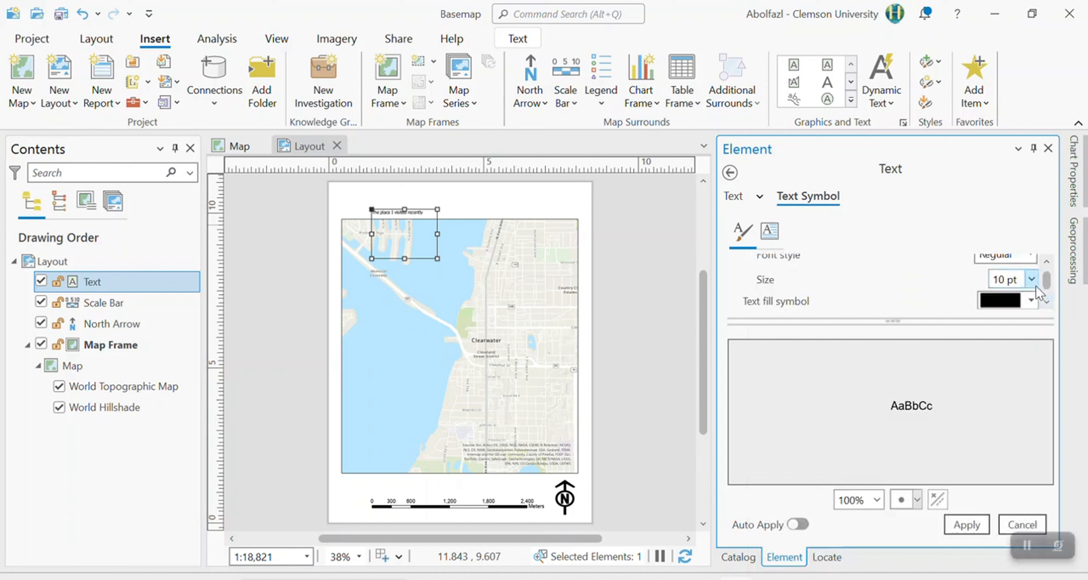
click(1031, 279)
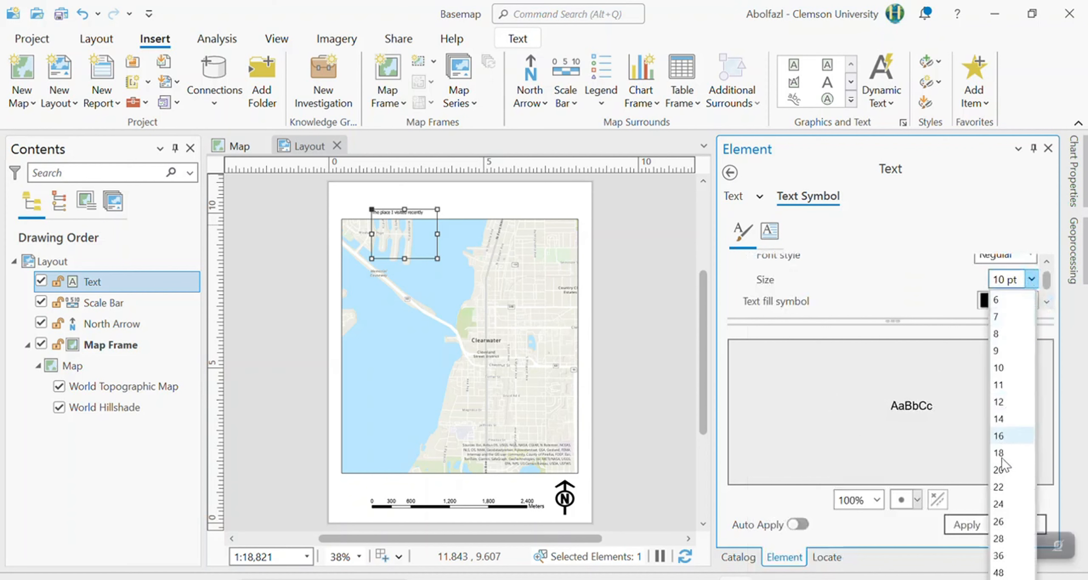
click(1005, 504)
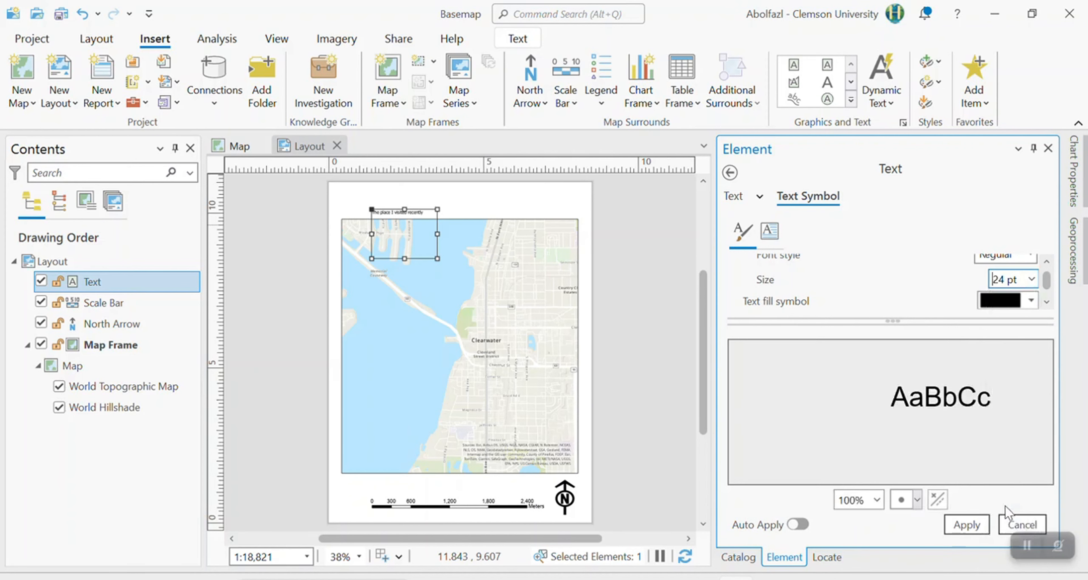
click(901, 284)
click(967, 525)
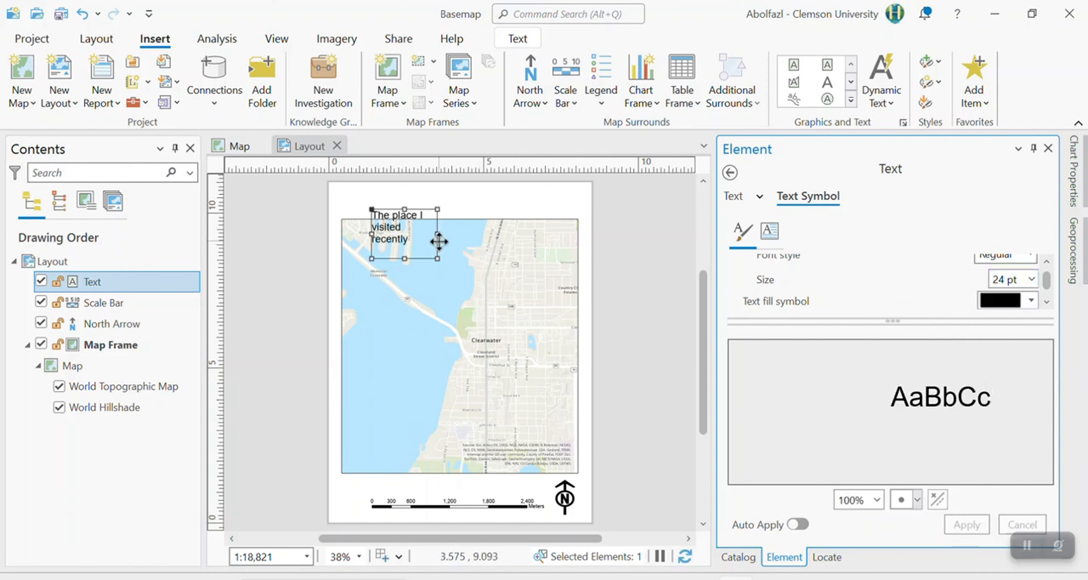
Widen the title's text box to fit one line, centre it above the map, and nudge the map frame slightly down.
drag(437, 236, 506, 214)
click(486, 210)
click(487, 219)
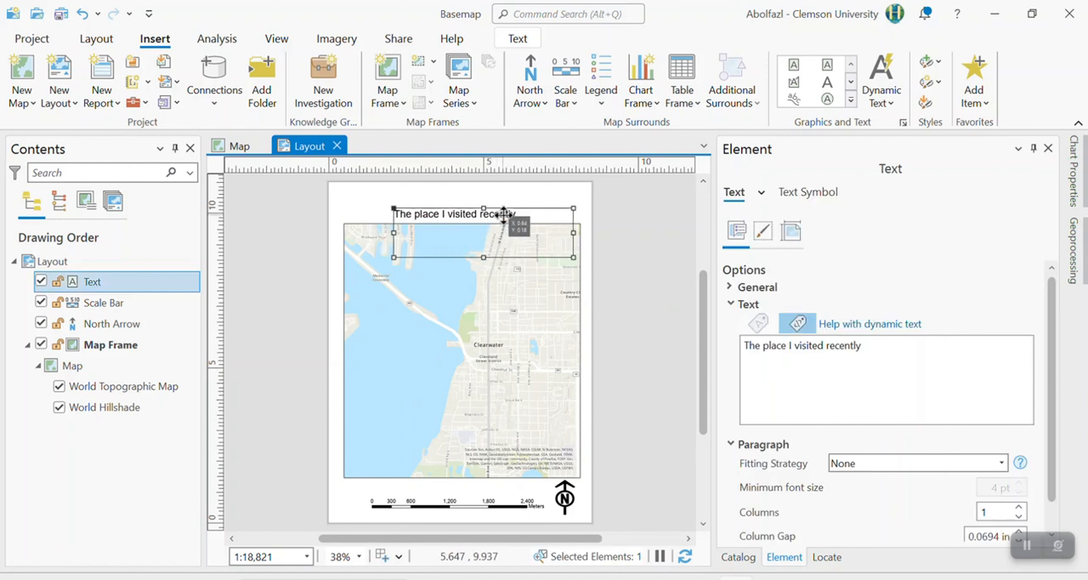
click(338, 234)
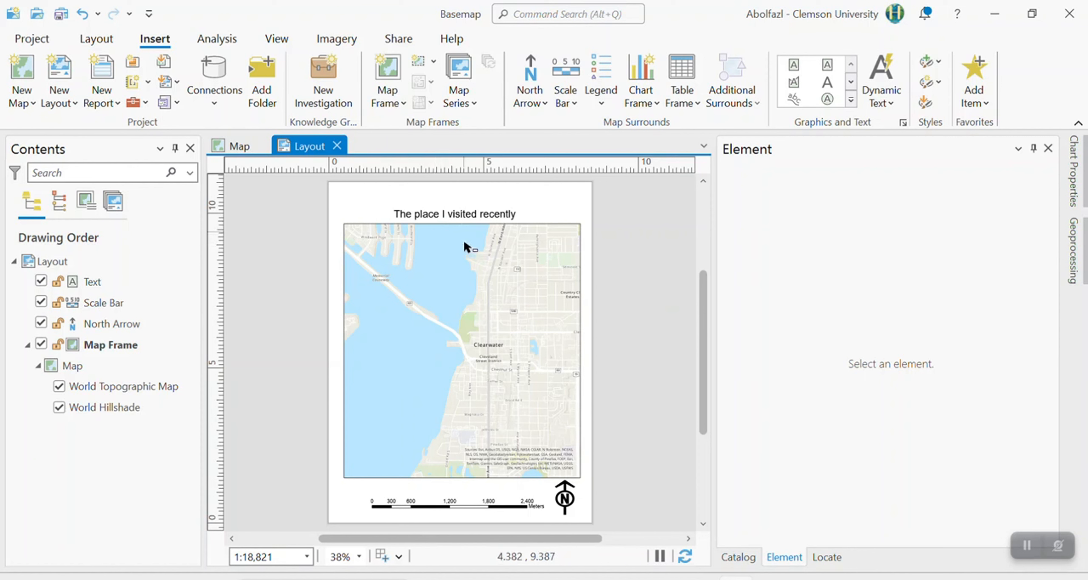
click(515, 215)
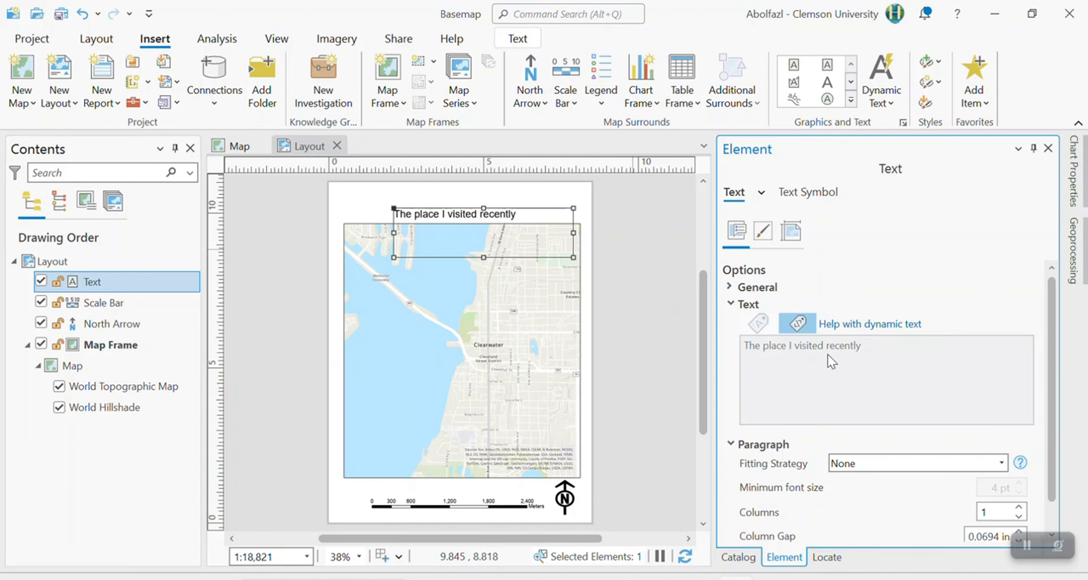
Extend the title text to "The place I visited recently (Clearwater, FL)" and refit its text box on one line just above the map.
click(862, 349)
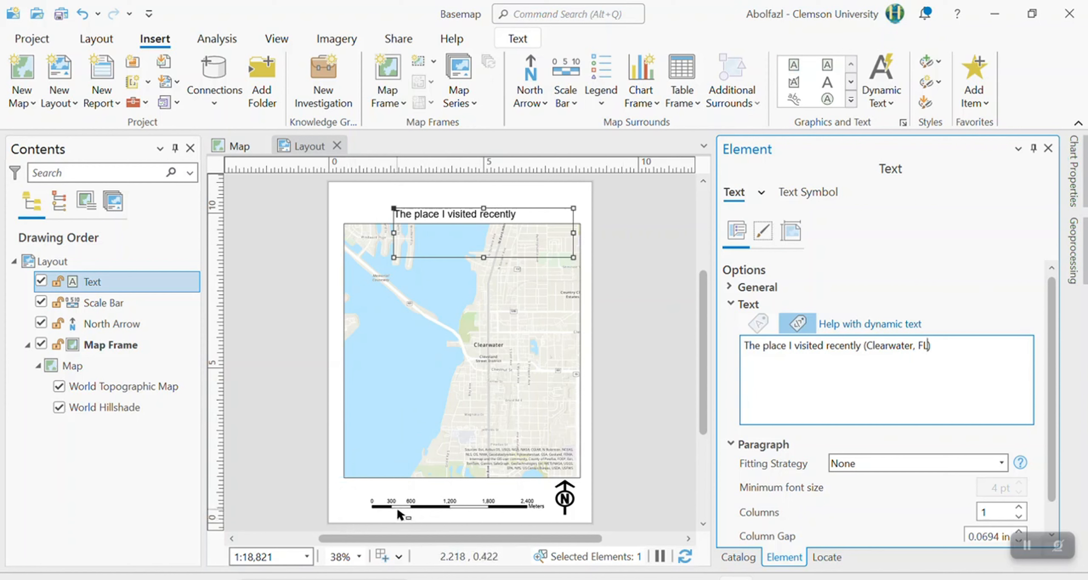
click(638, 406)
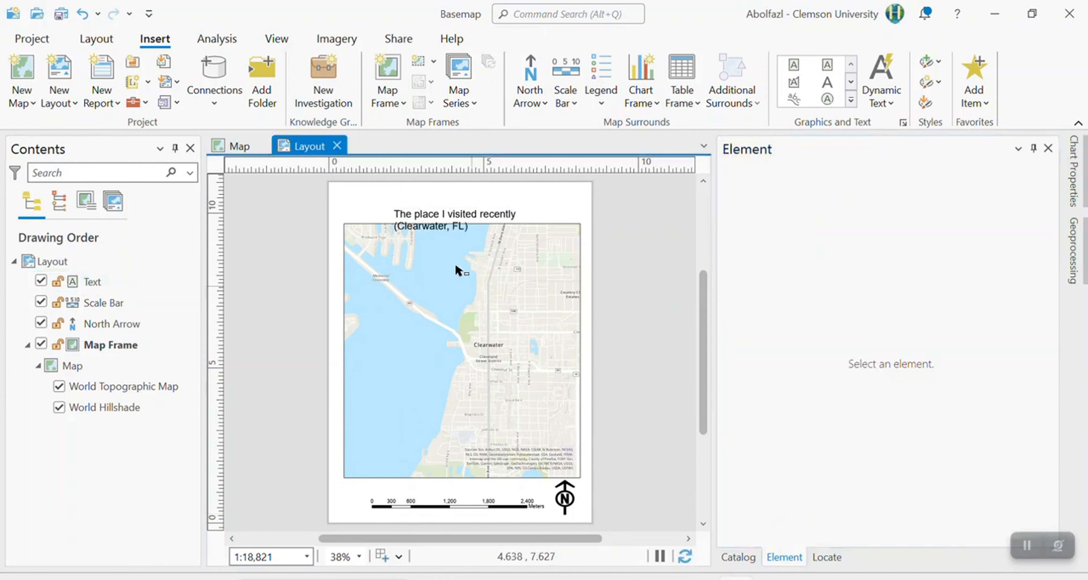
click(448, 232)
drag(571, 233, 606, 232)
drag(394, 233, 368, 233)
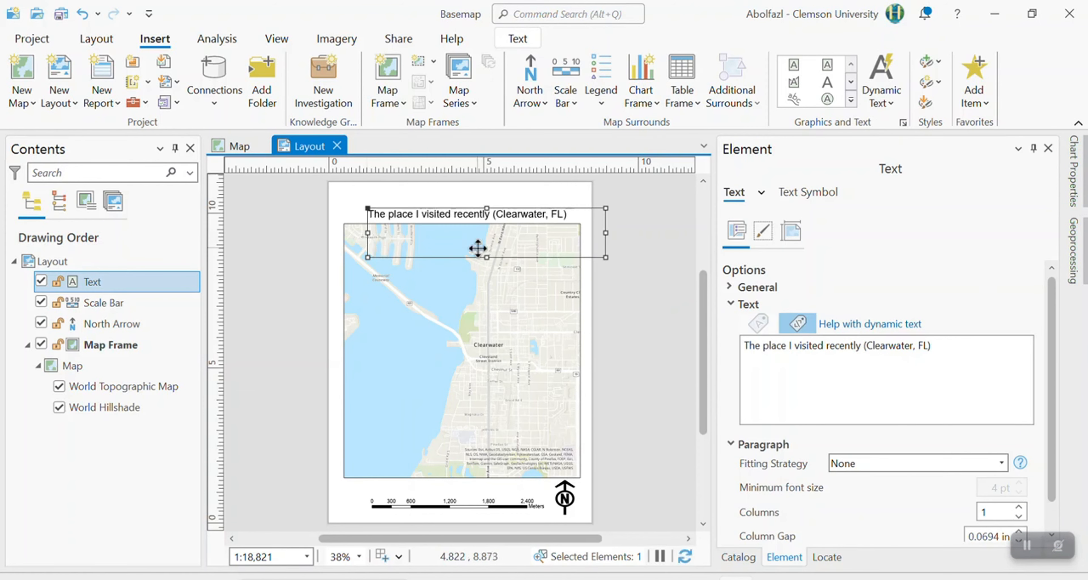
drag(478, 249, 472, 243)
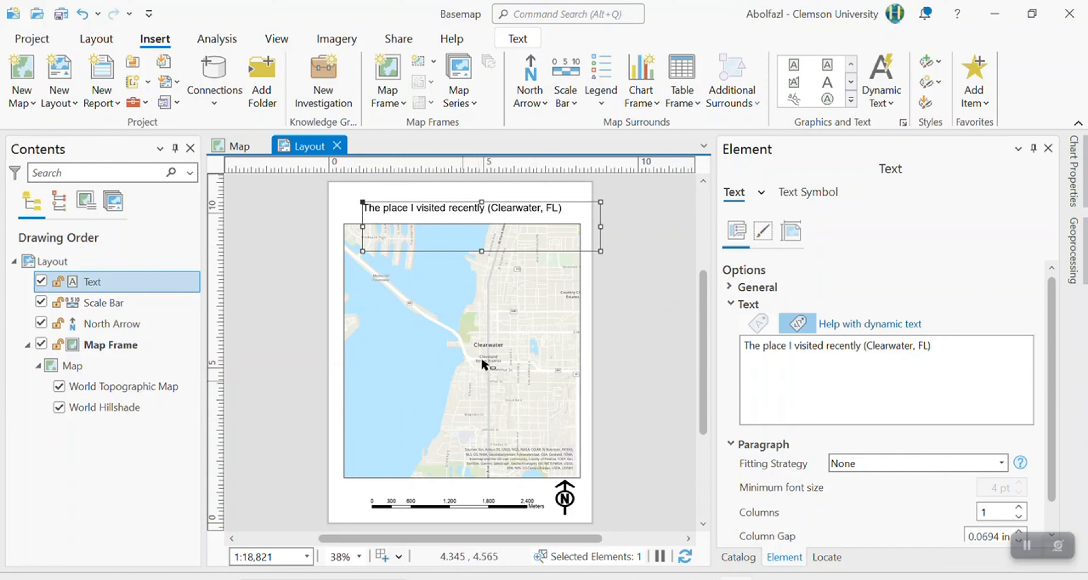
Draw a cross polygon about 0.5 in wide on the map, just southwest of the Cleveland Street District label.
click(851, 100)
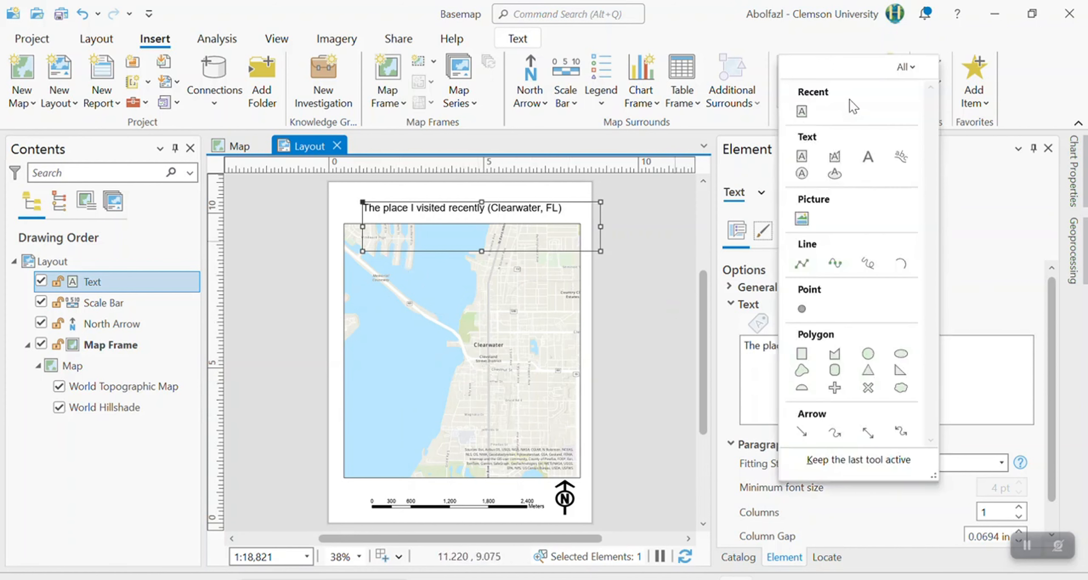
click(831, 32)
click(852, 103)
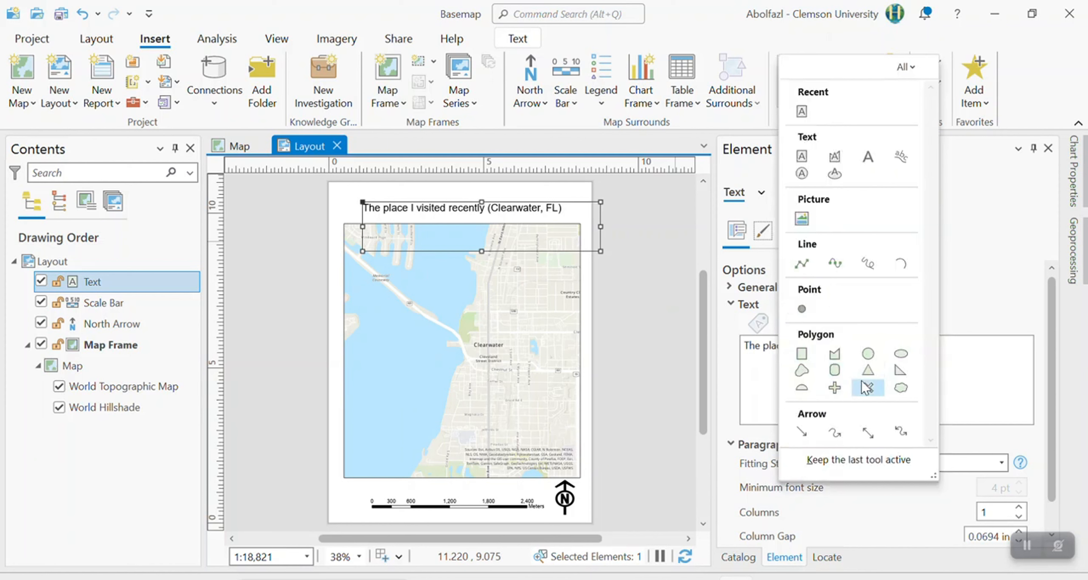
click(839, 390)
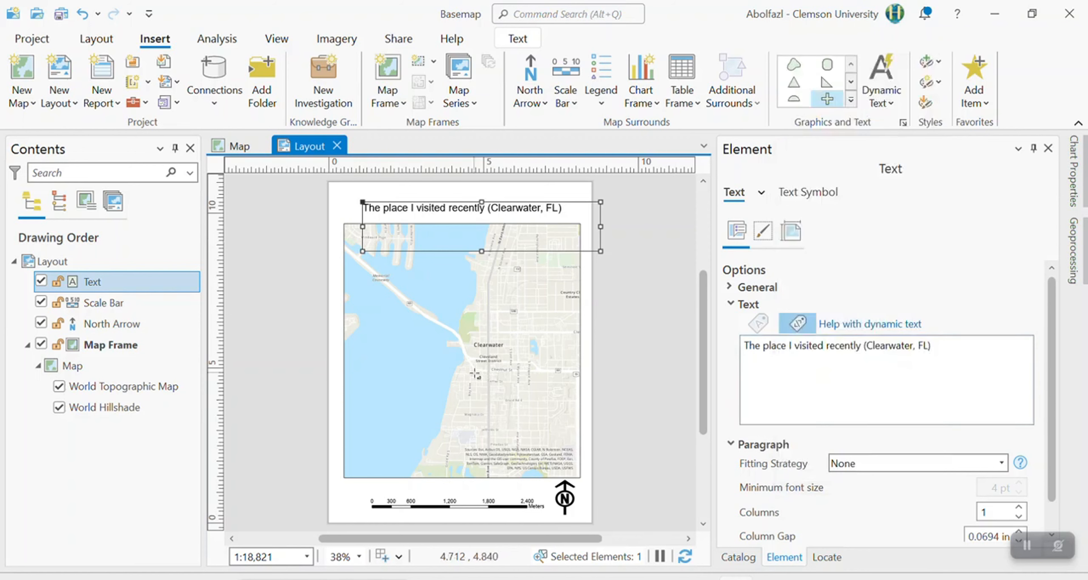
scroll(483, 357, up, 5)
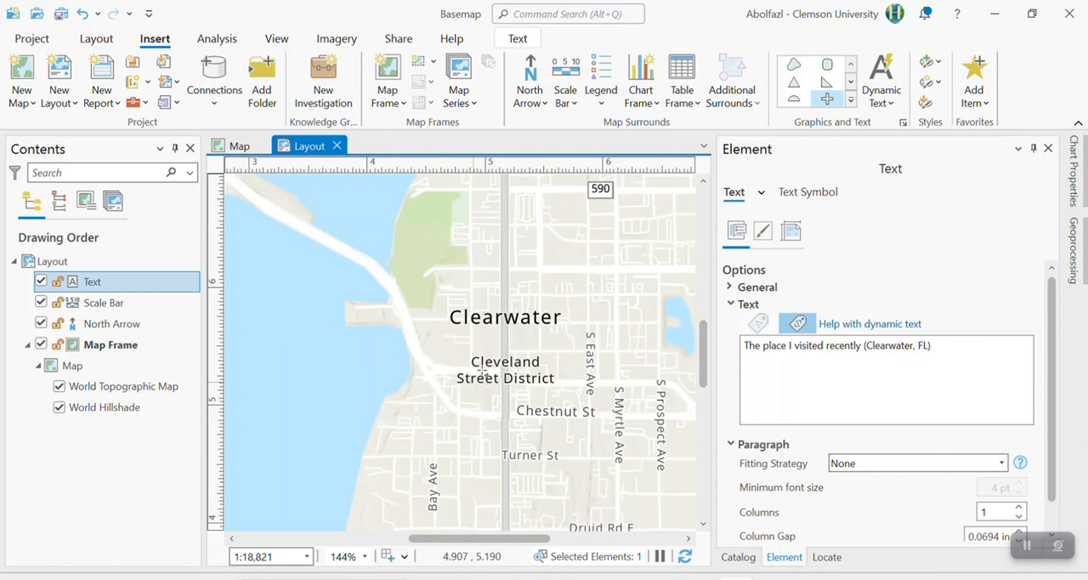
drag(414, 378, 465, 445)
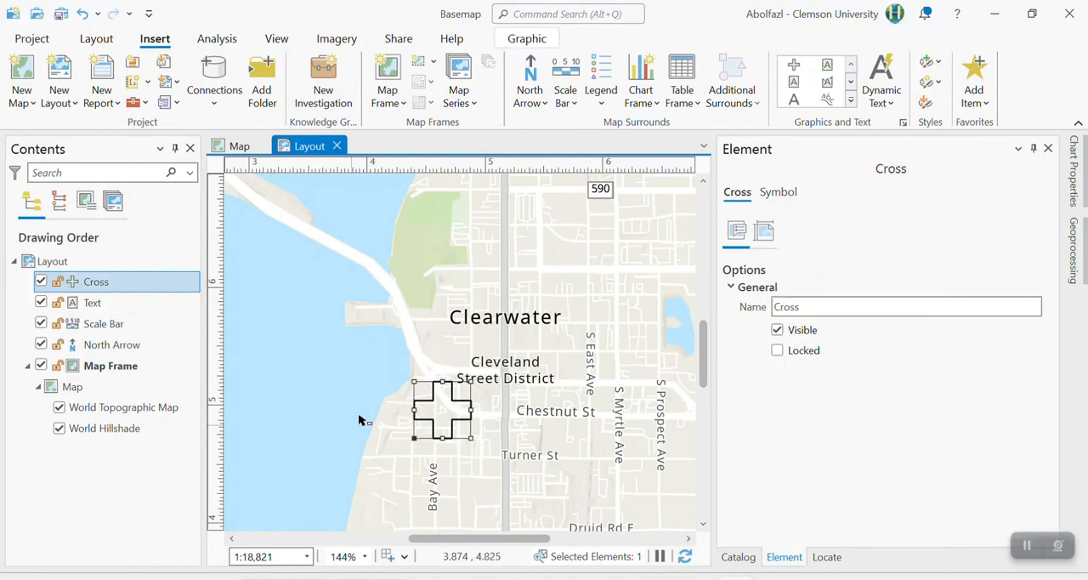
Set the cross graphic's outline color to red in its symbol settings and apply the change.
scroll(374, 416, down, 3)
scroll(375, 413, down, 3)
click(299, 401)
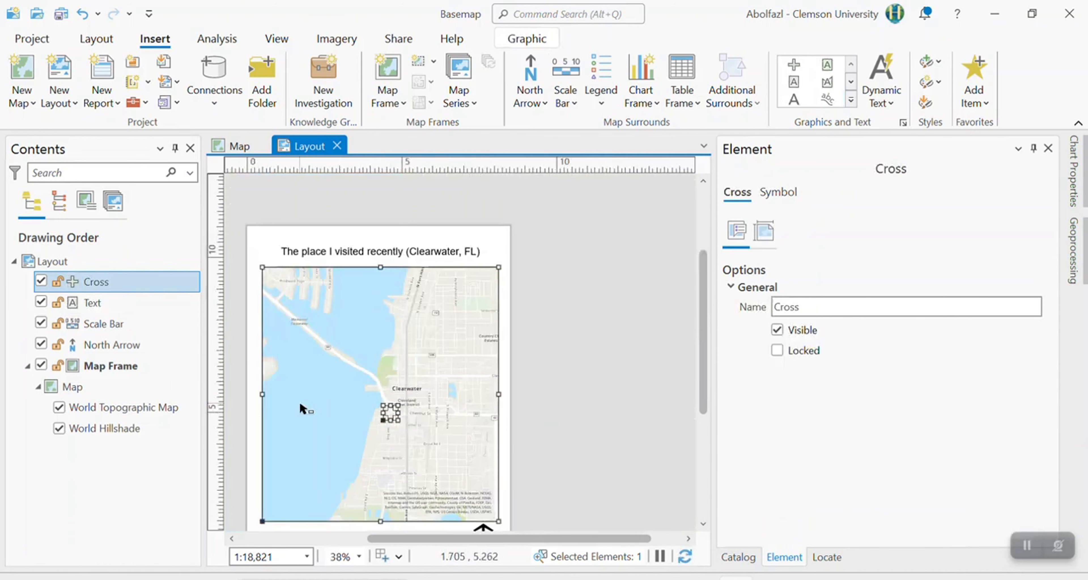
click(390, 412)
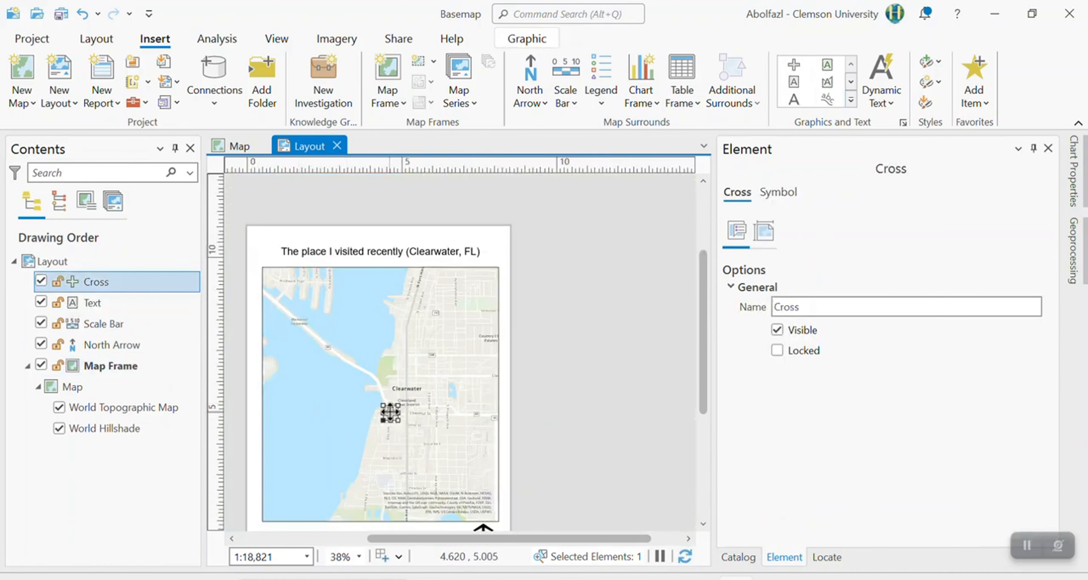
click(778, 192)
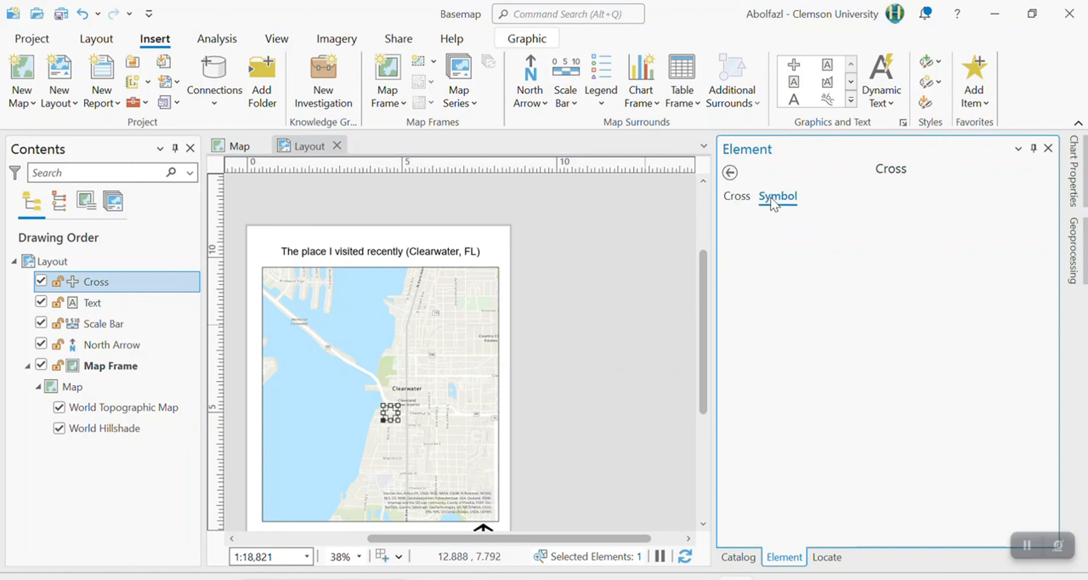
scroll(1044, 311, down, 2)
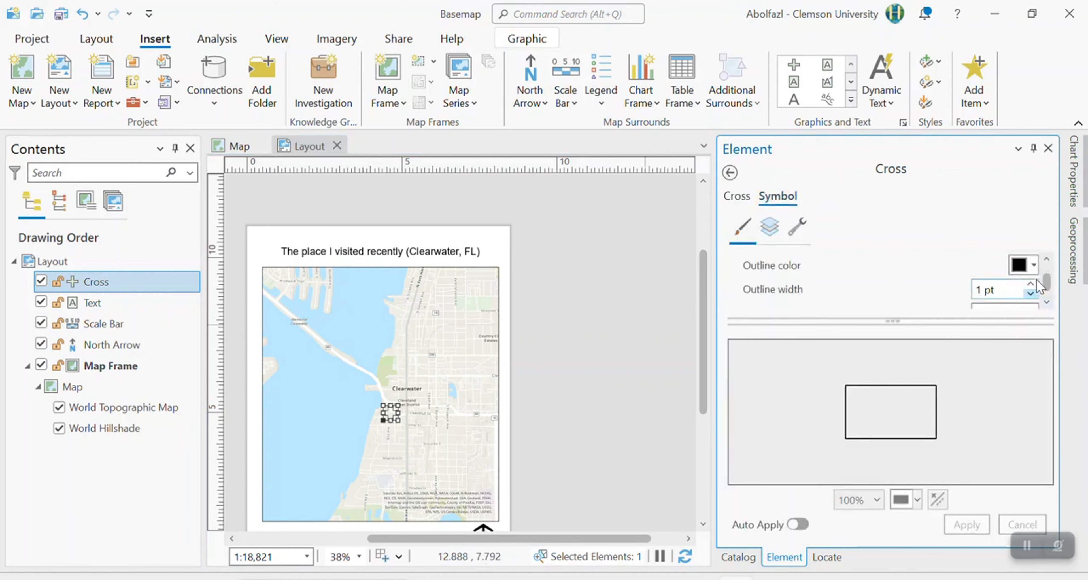
click(1034, 265)
click(889, 359)
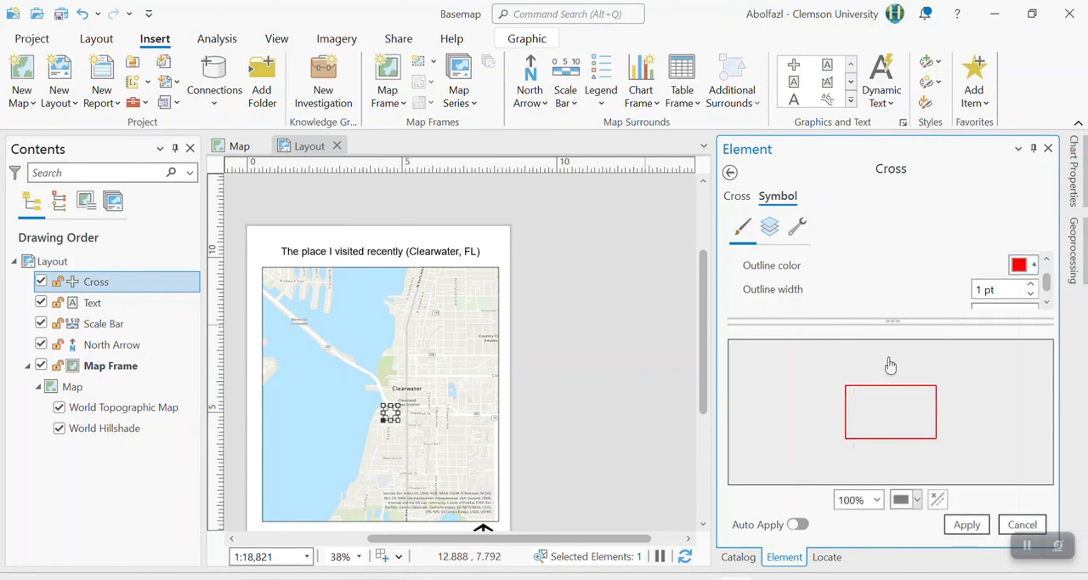
click(586, 362)
click(596, 325)
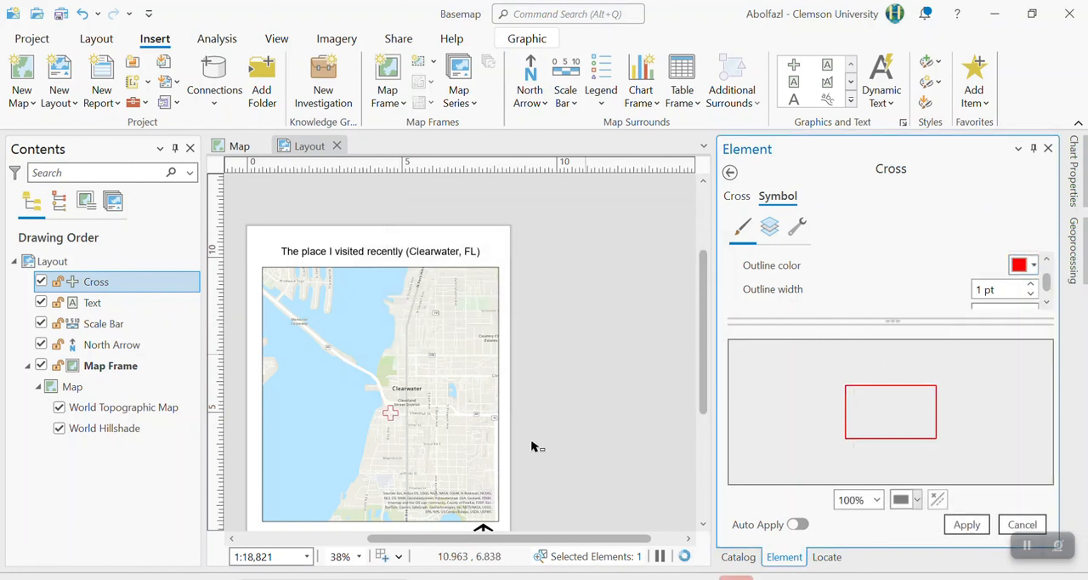
click(583, 491)
drag(507, 538, 440, 538)
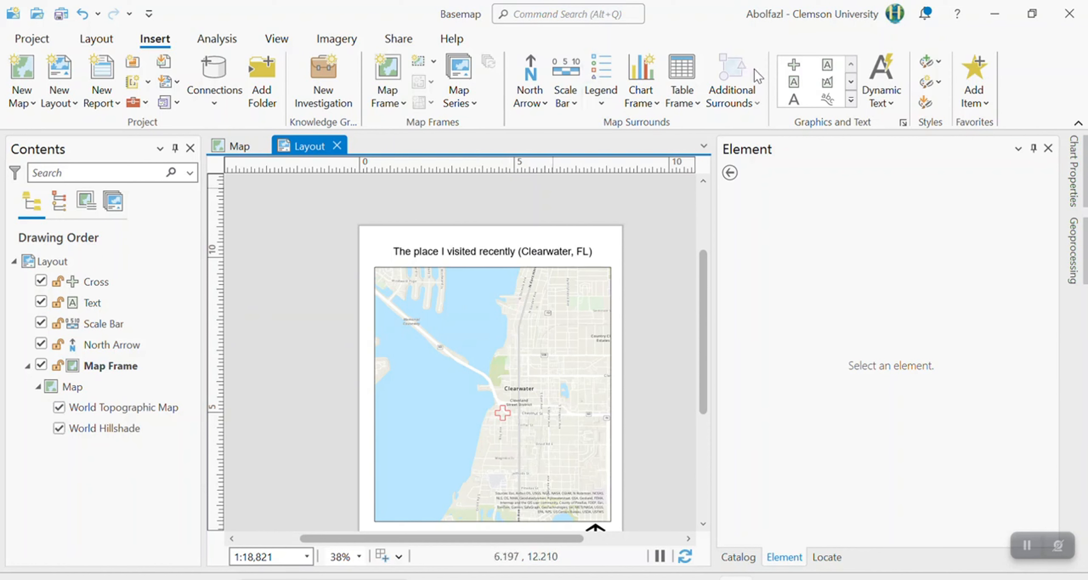
Draw a line arrow from the water to the red cross and delete it.
click(851, 100)
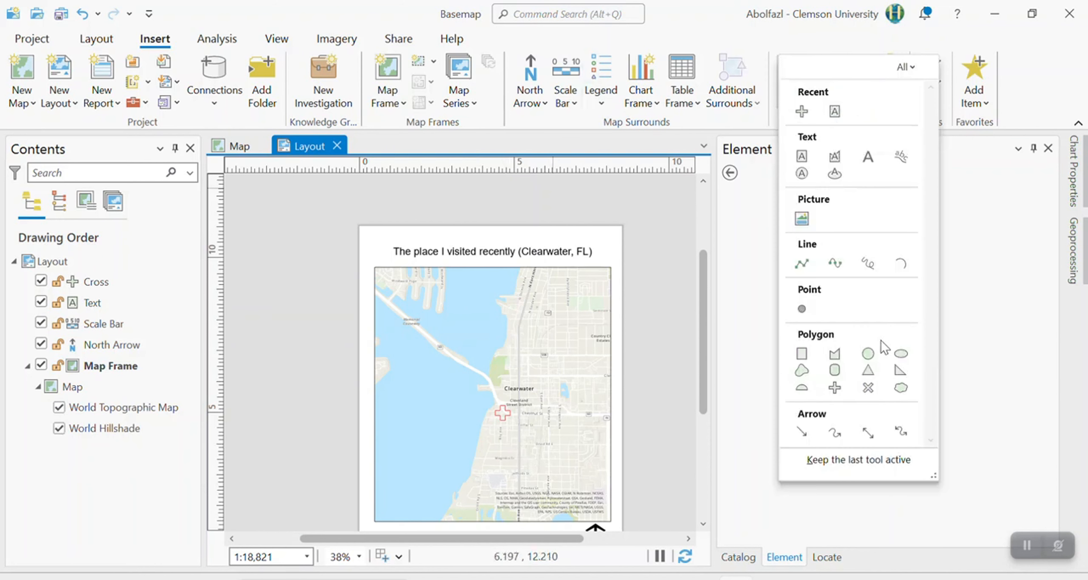
click(802, 432)
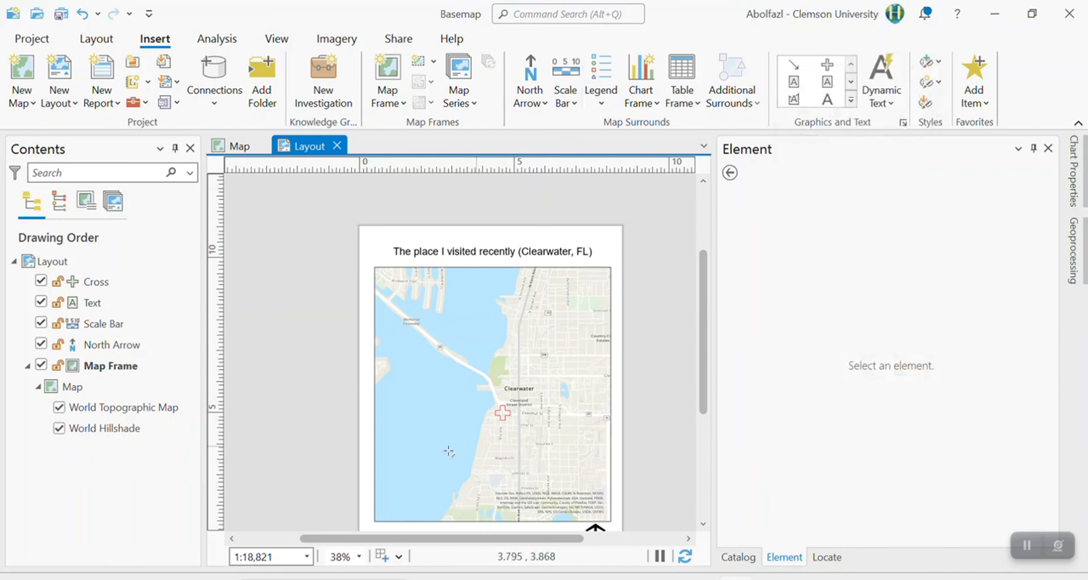
click(437, 451)
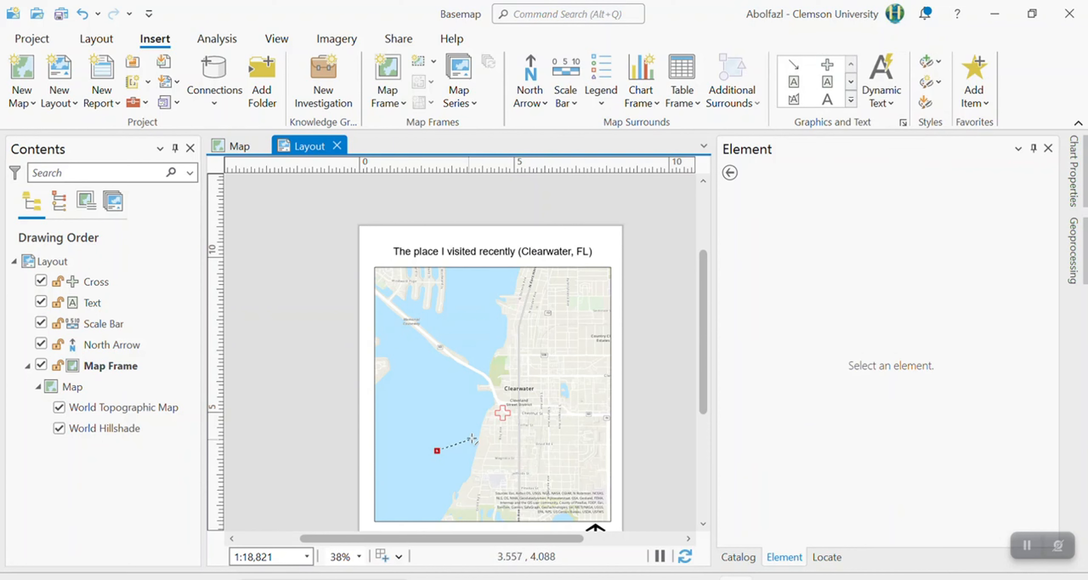
click(496, 418)
double_click(496, 419)
click(558, 437)
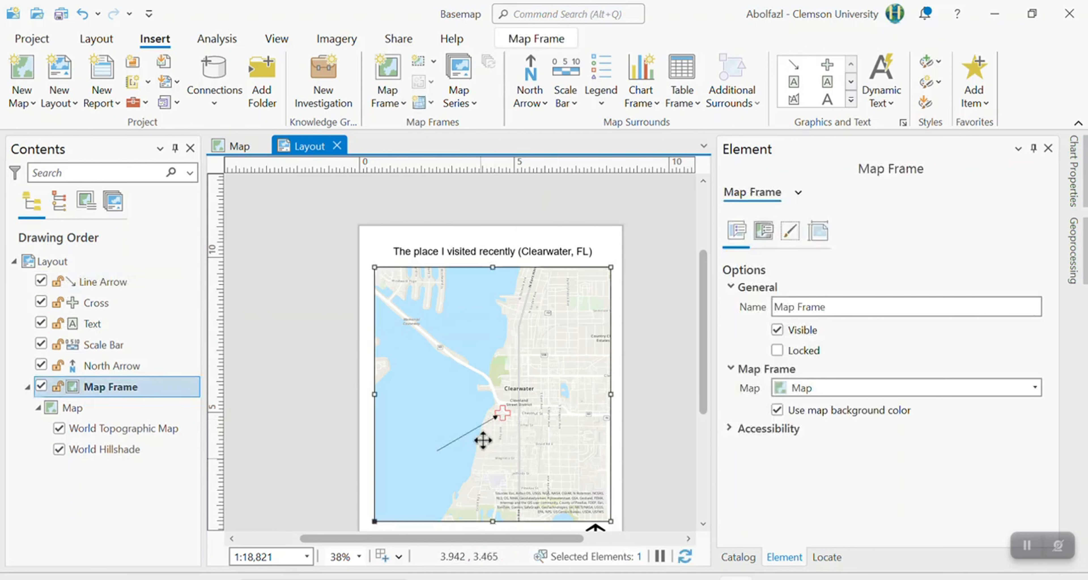
click(474, 431)
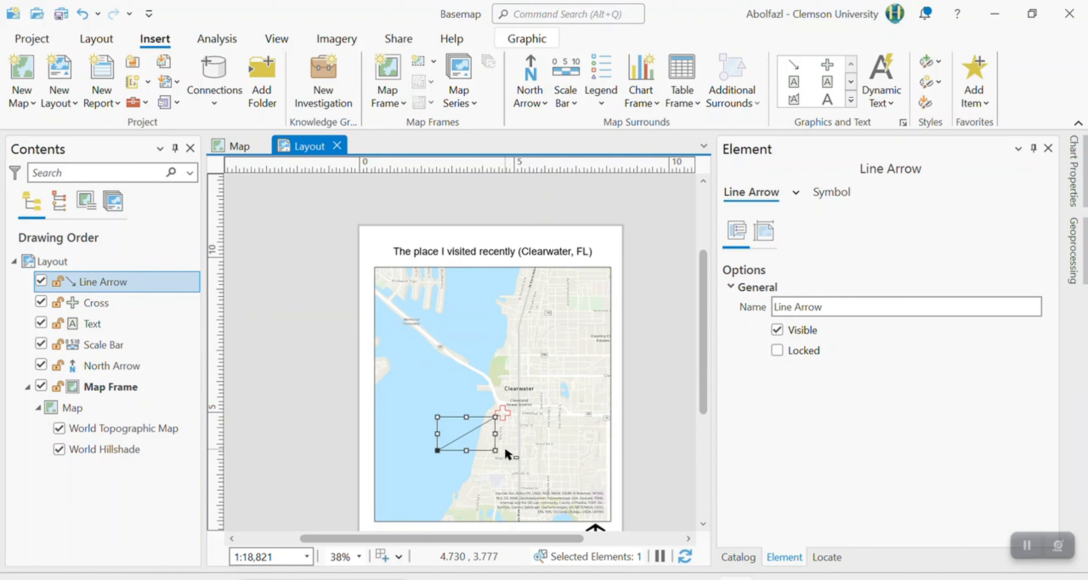
key(Delete)
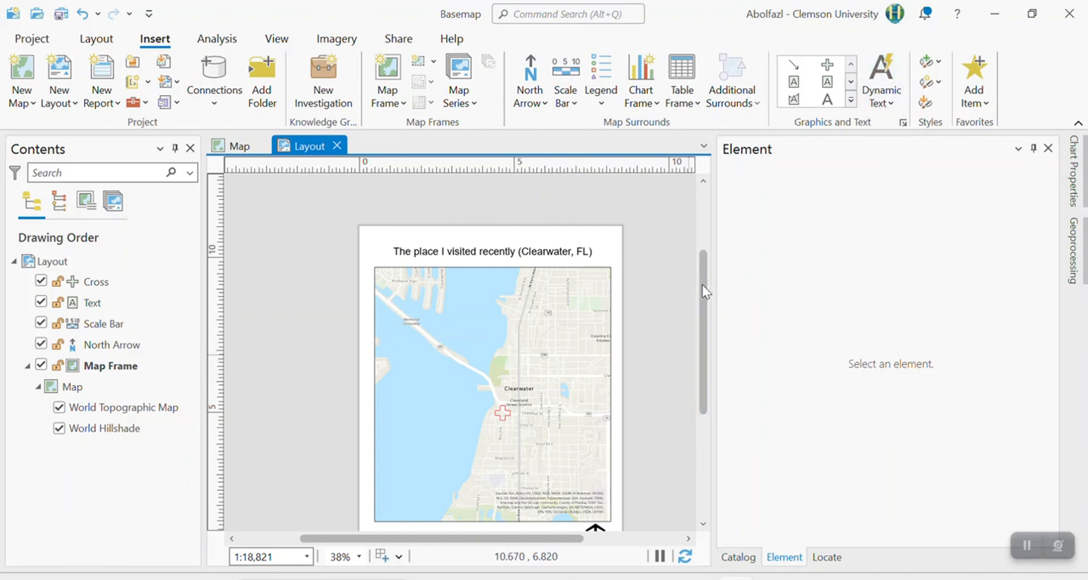
Review the layout and examine the available dynamic text elements, including the map frame coordinates, north and system entries.
drag(702, 285, 703, 330)
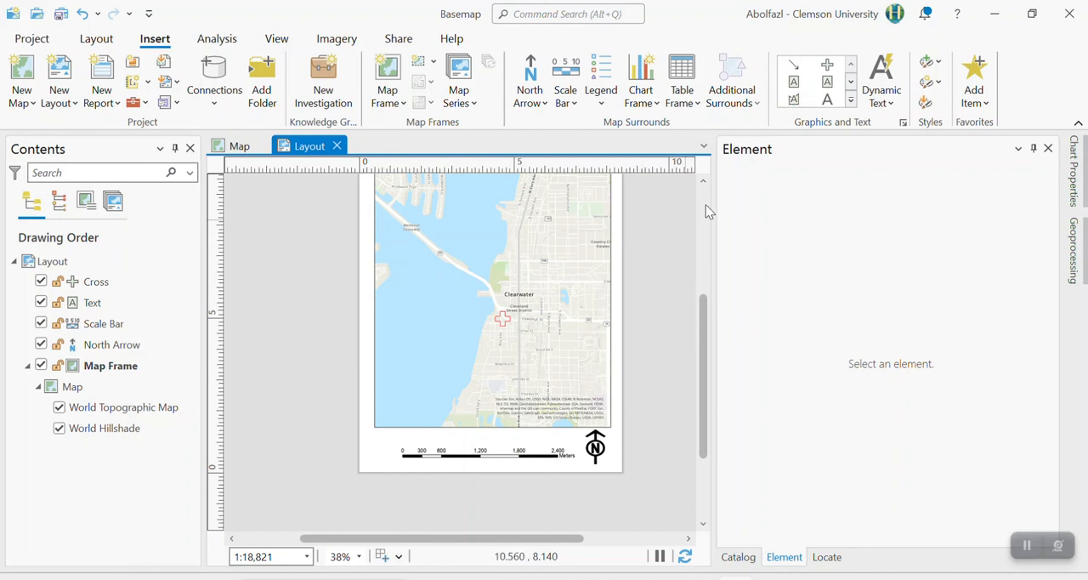
drag(705, 311, 715, 280)
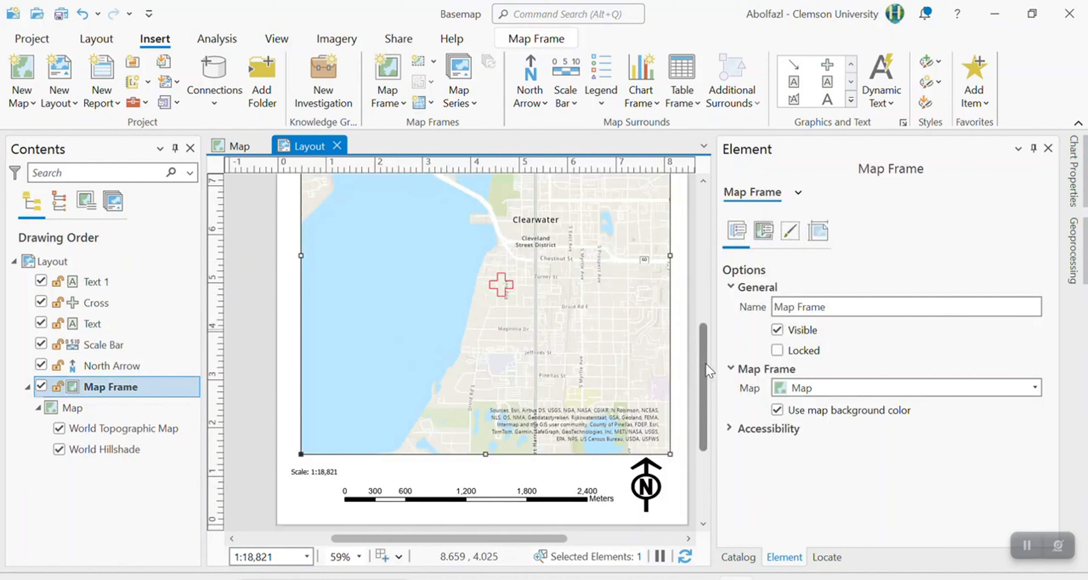
scroll(713, 295, up, 3)
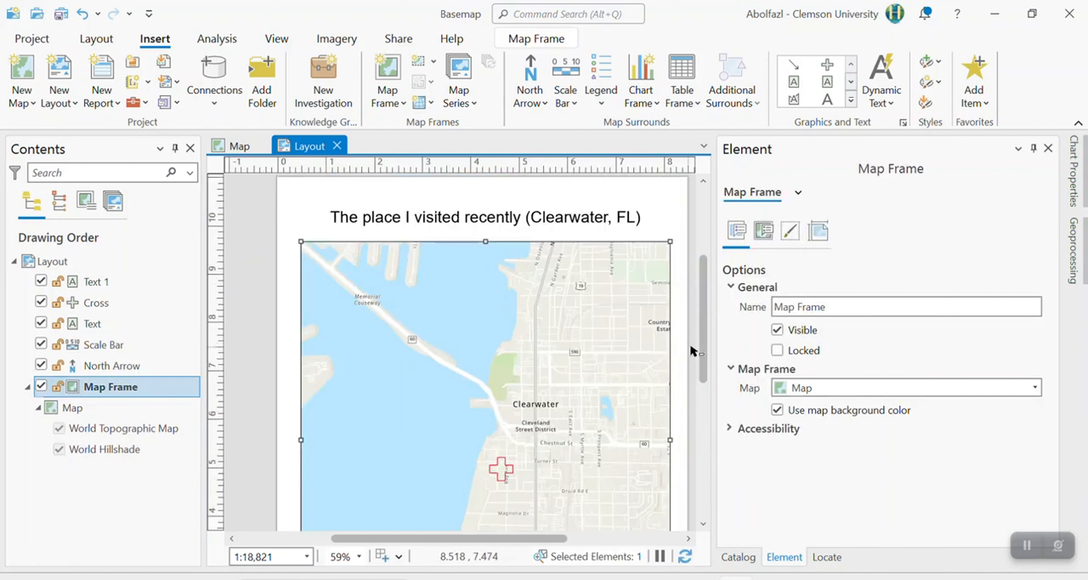
scroll(704, 353, down, 2)
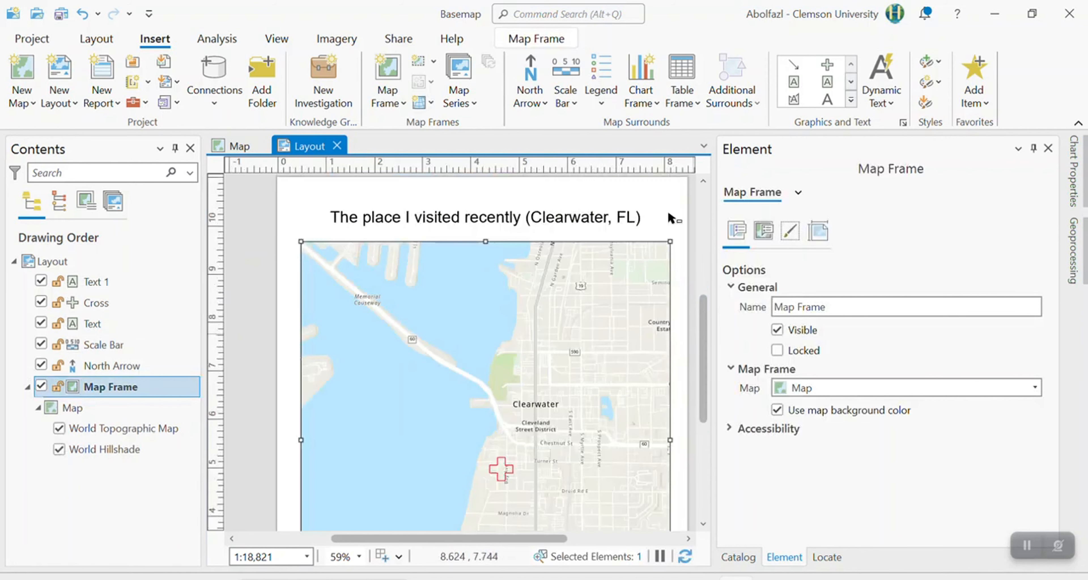
click(872, 114)
scroll(809, 437, down, 3)
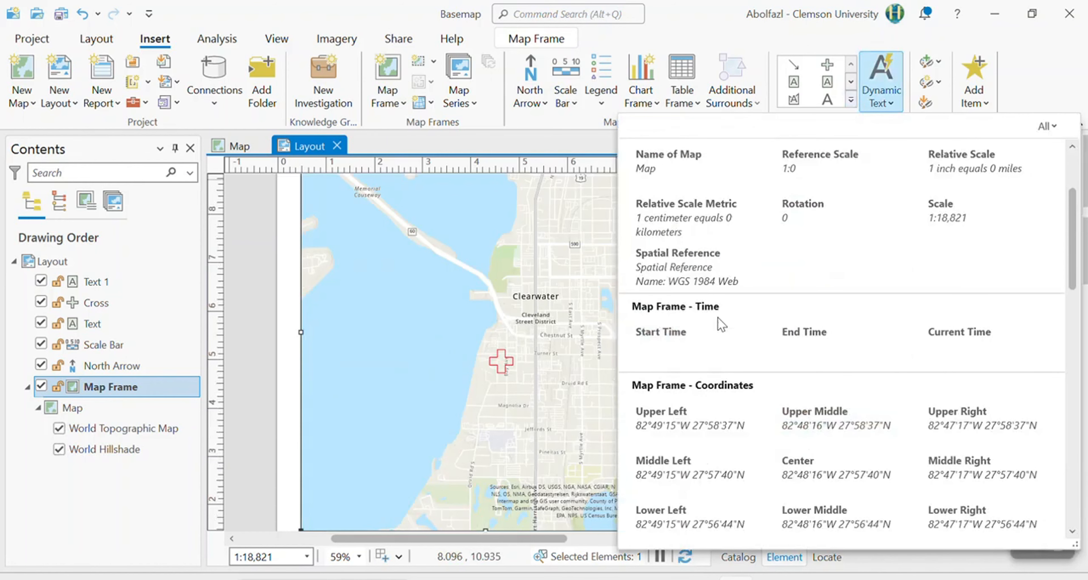
scroll(721, 323, down, 1)
scroll(762, 344, down, 2)
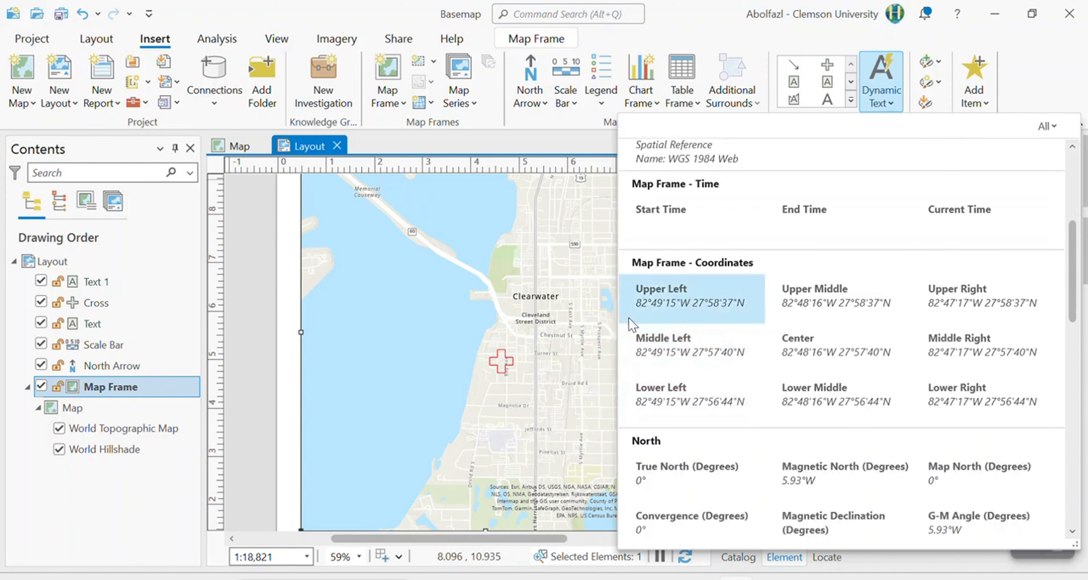
scroll(731, 441, down, 3)
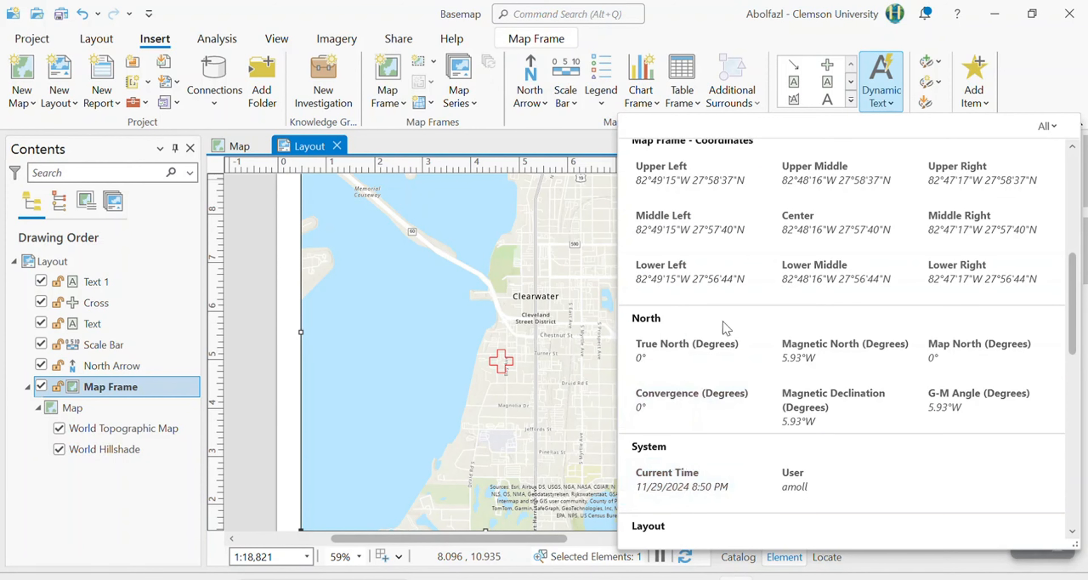
scroll(744, 444, down, 4)
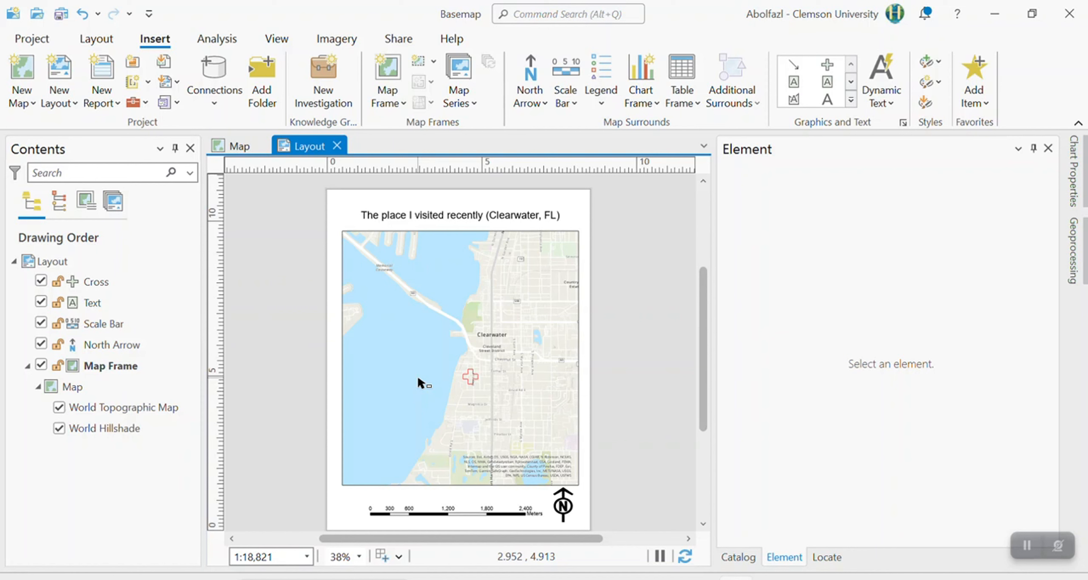
Start packaging the Basemap project for upload to the online account and share it with Everyone and Clemson University.
click(406, 42)
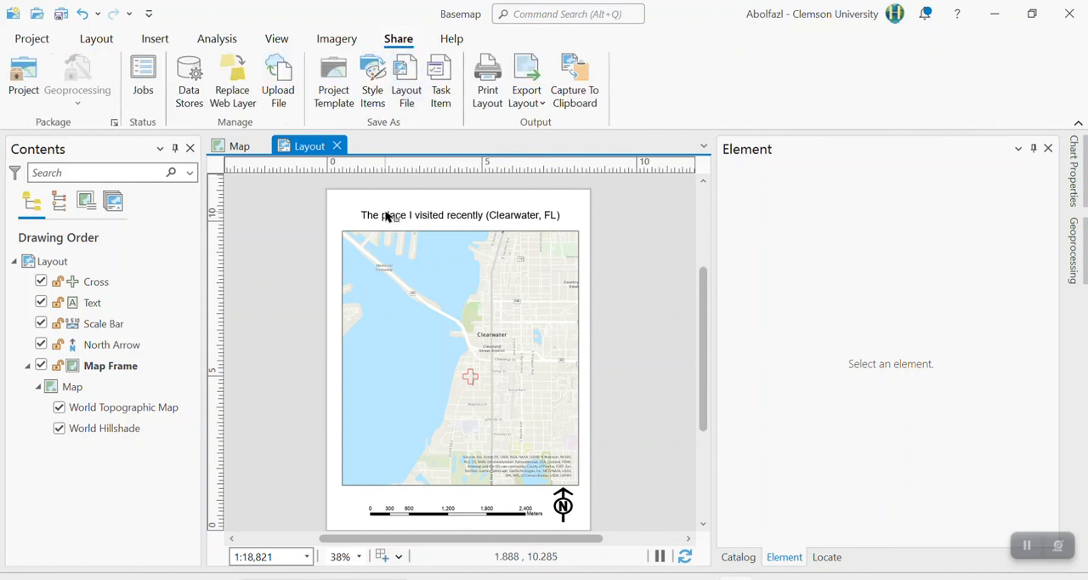
click(30, 92)
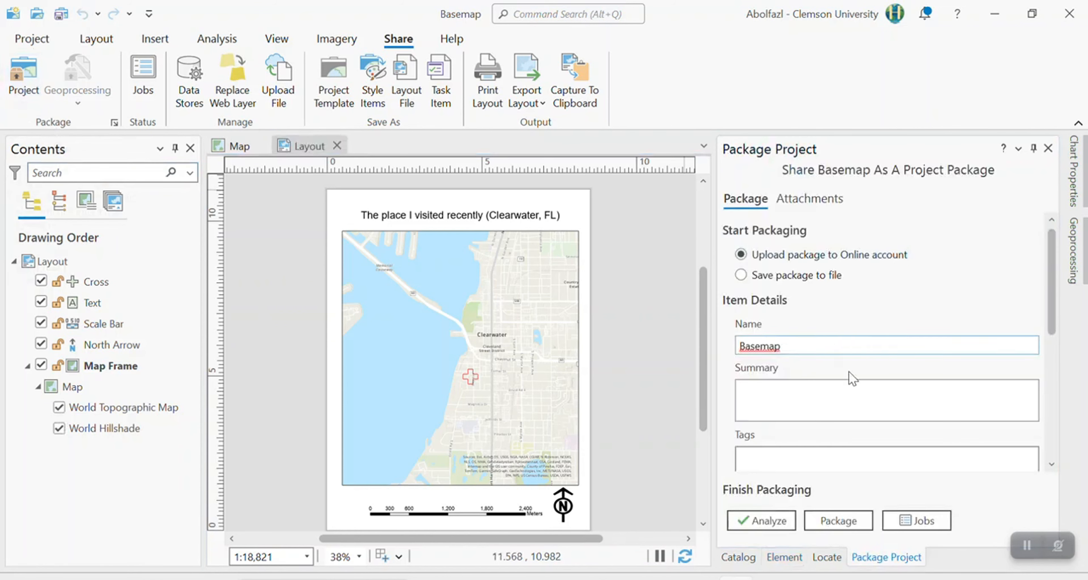
scroll(1055, 347, down, 4)
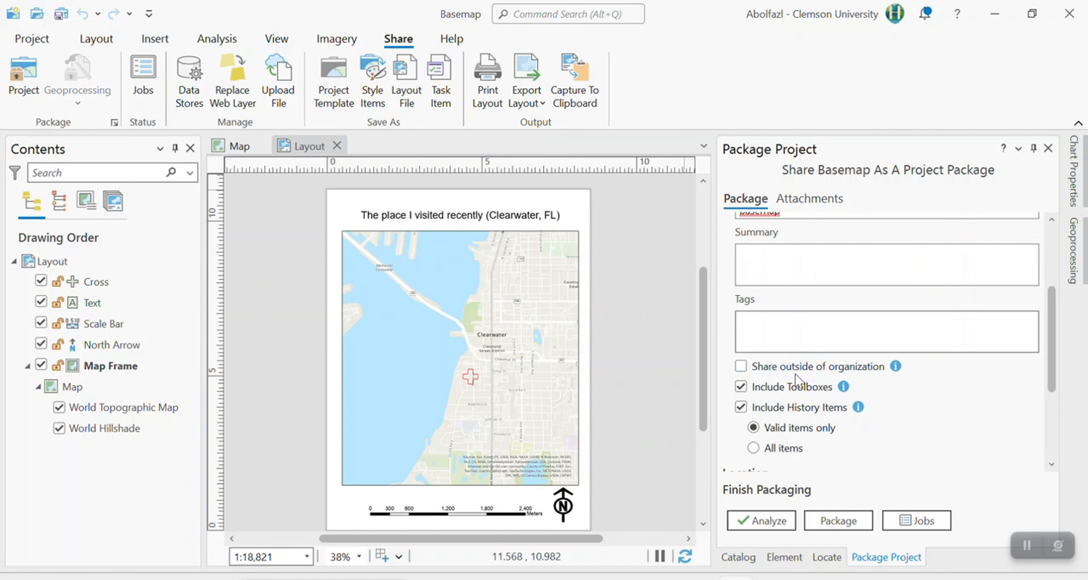
scroll(1058, 385, down, 3)
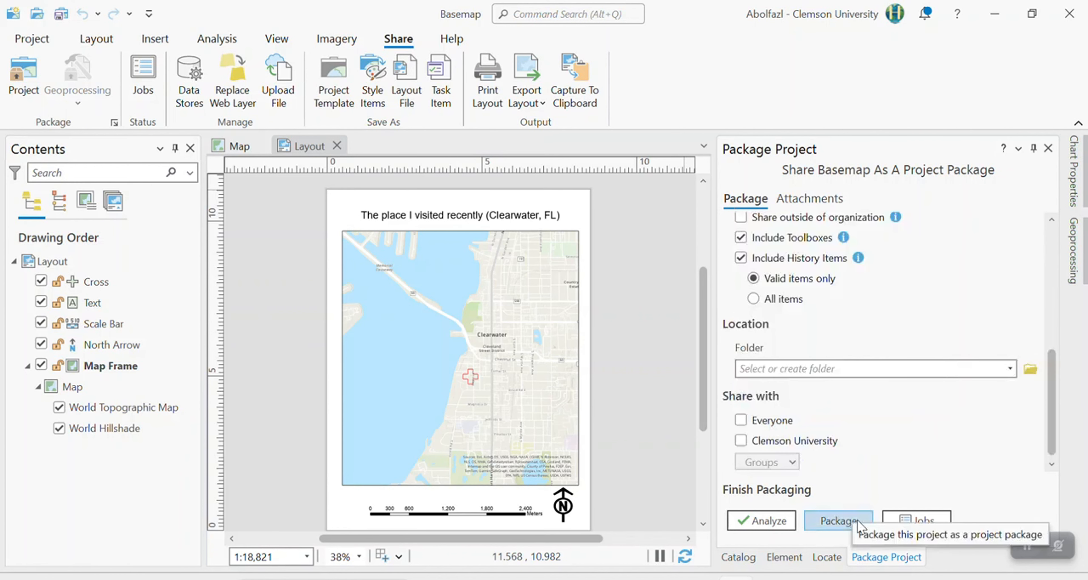
click(771, 423)
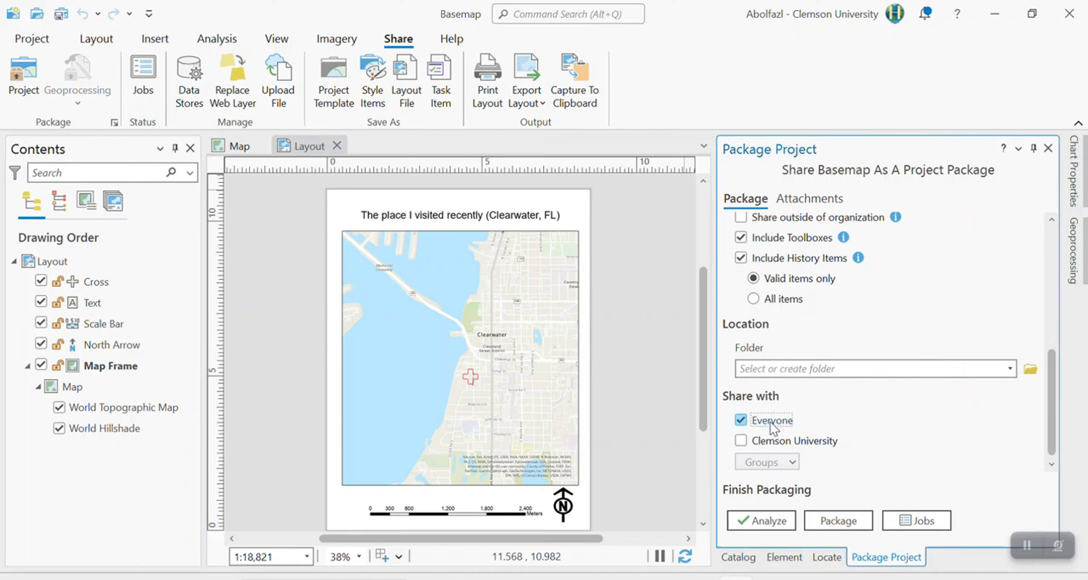
click(780, 442)
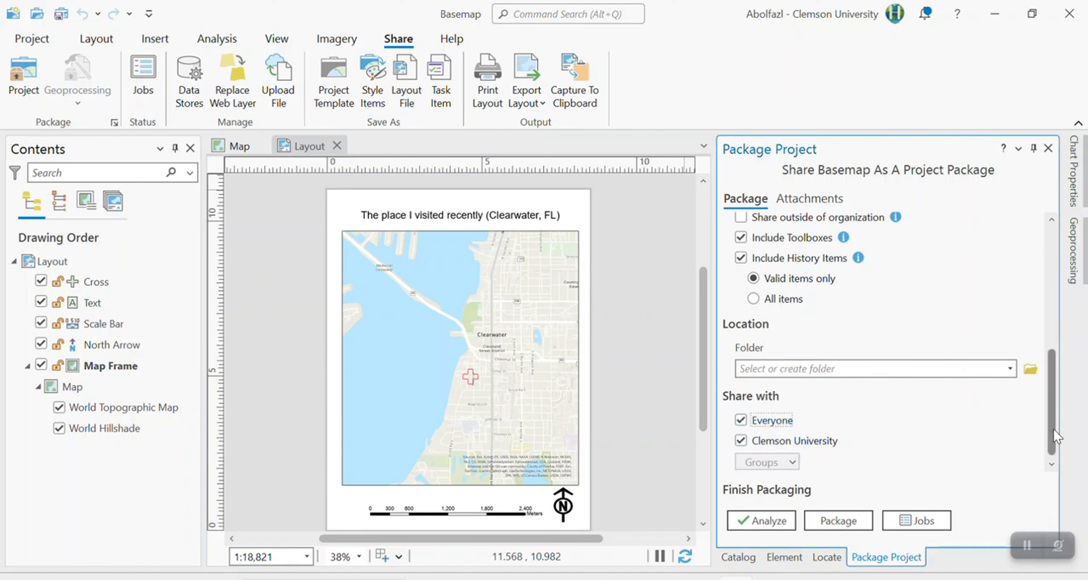
Analyze the Basemap project for packaging issues, create the project package, and agree to save the project first.
scroll(1055, 410, up, 4)
scroll(1054, 410, down, 5)
click(781, 521)
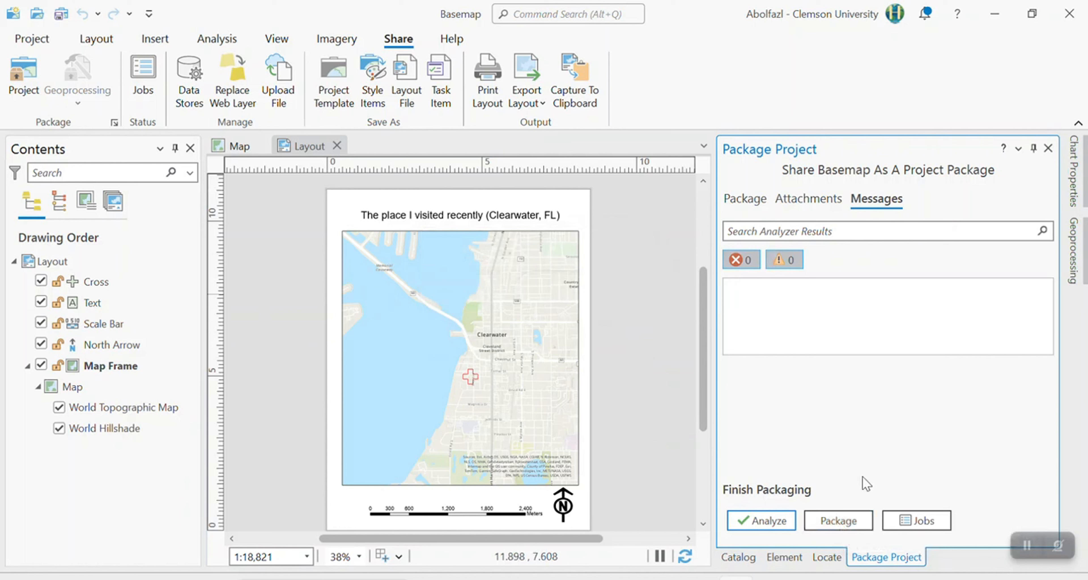
click(848, 514)
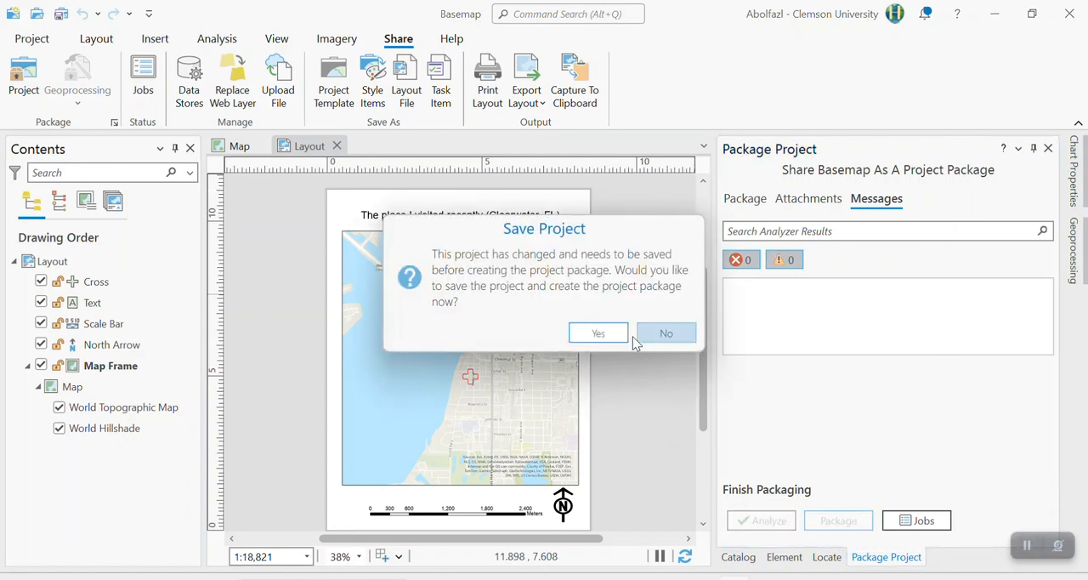
click(596, 335)
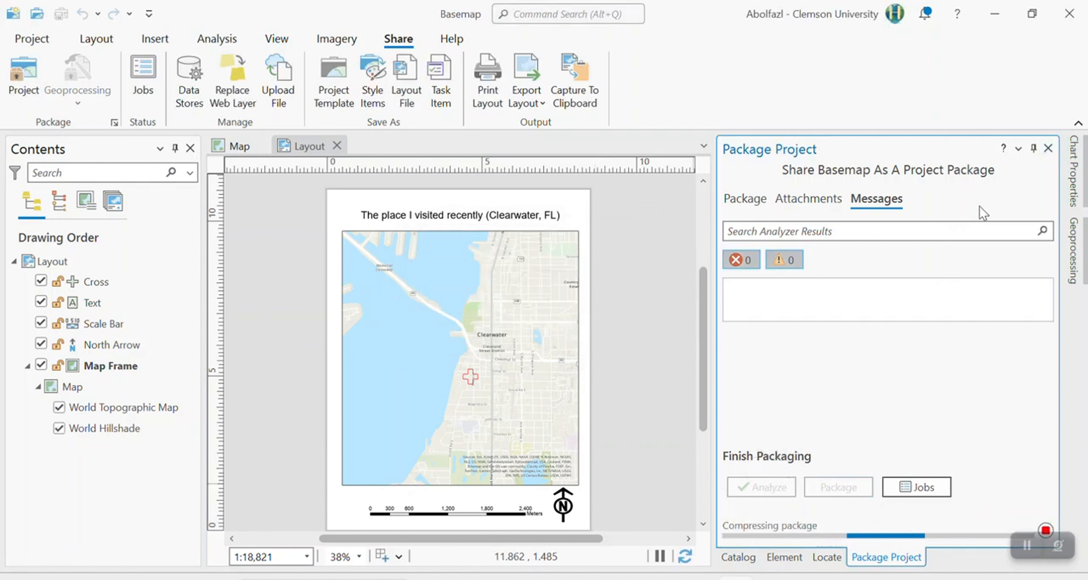
Close the Package Project, Element and Locate panes.
click(1048, 148)
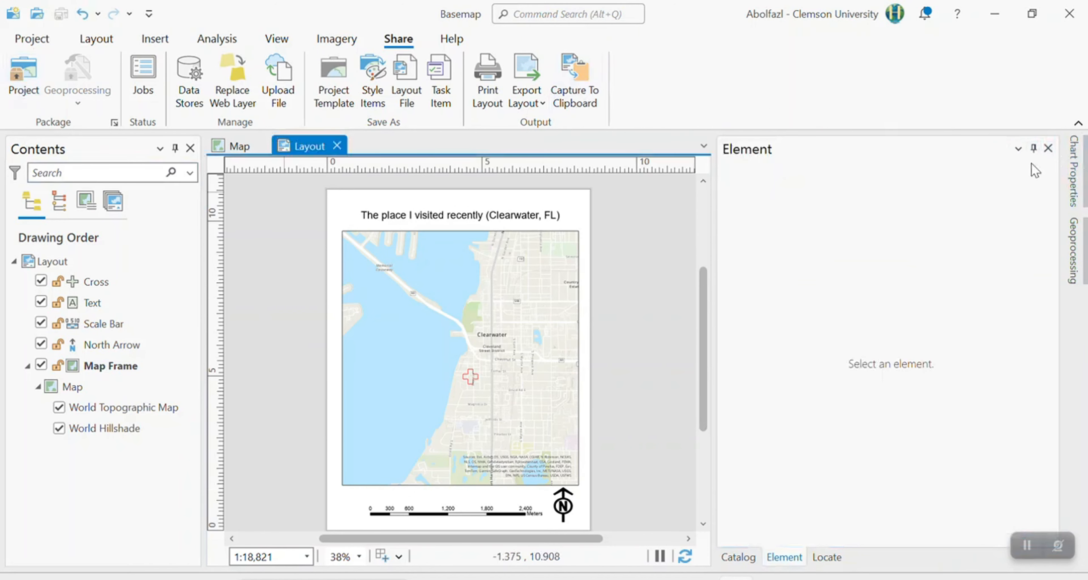
click(1049, 147)
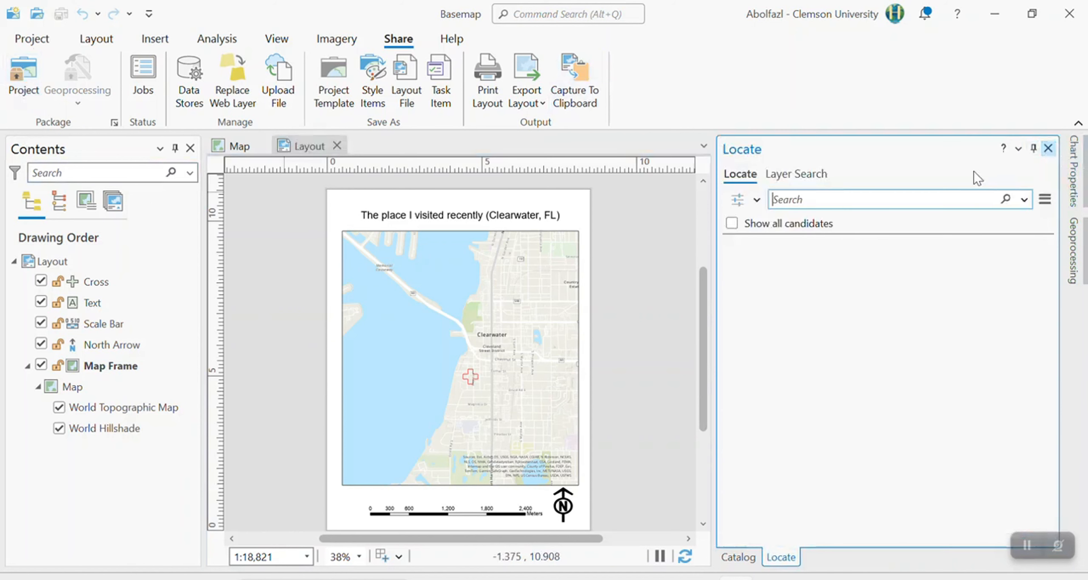
click(1048, 148)
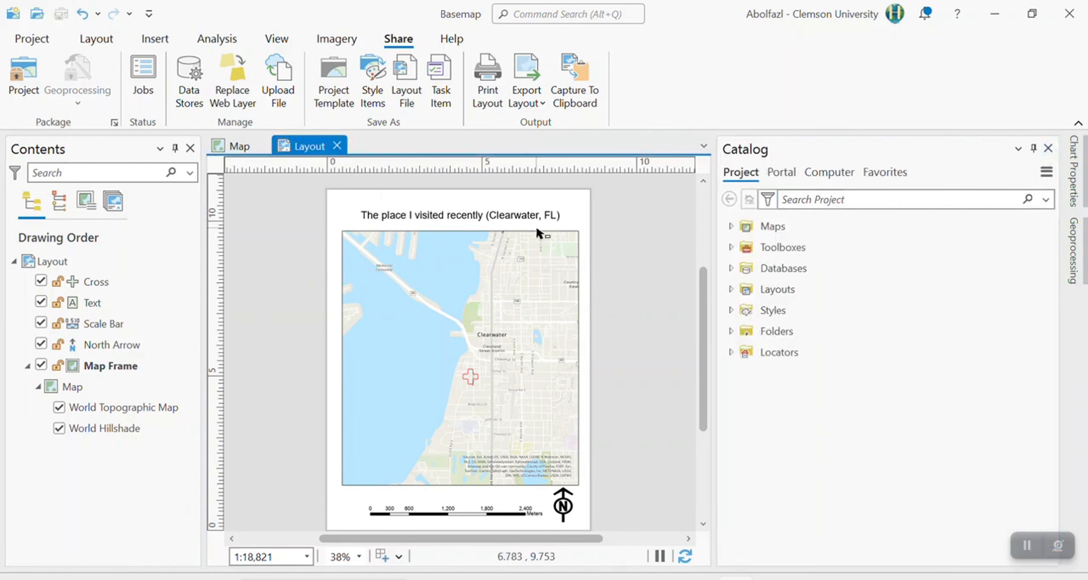
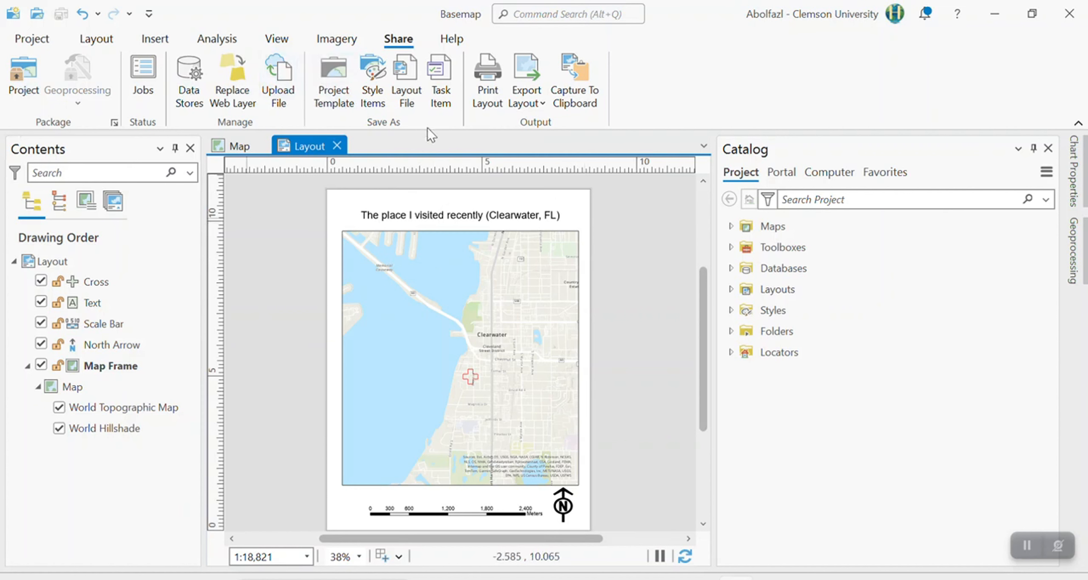
Start exporting the layout from the GeoTIFF preset and change the export file type to JPEG.
click(536, 101)
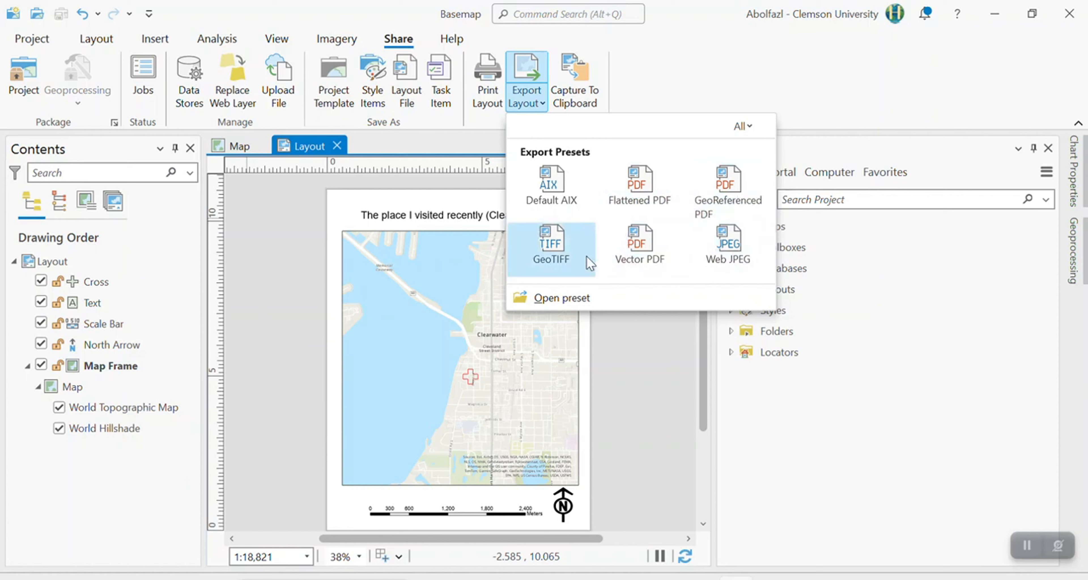
click(565, 245)
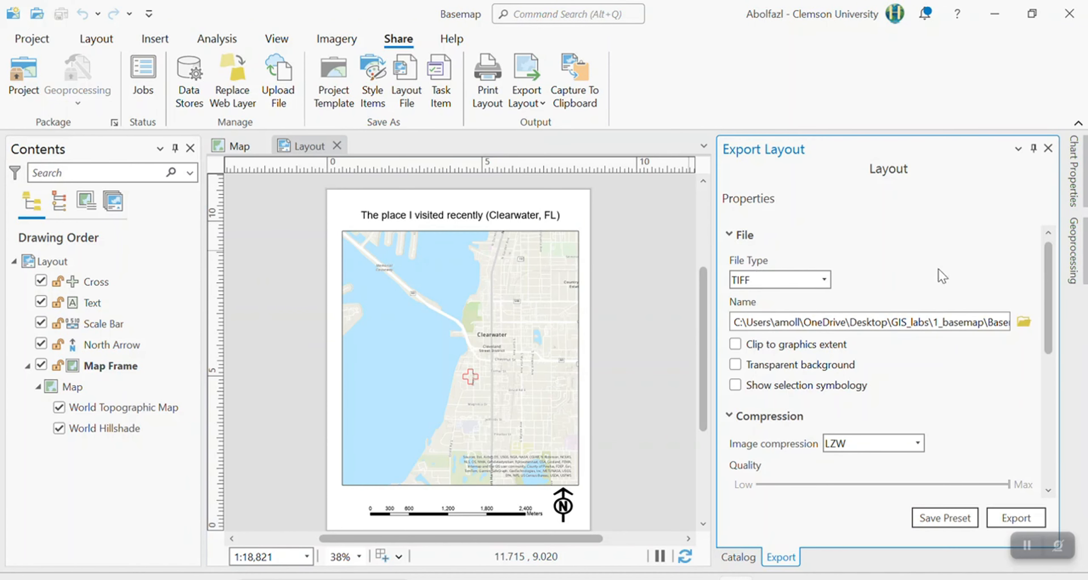
click(824, 280)
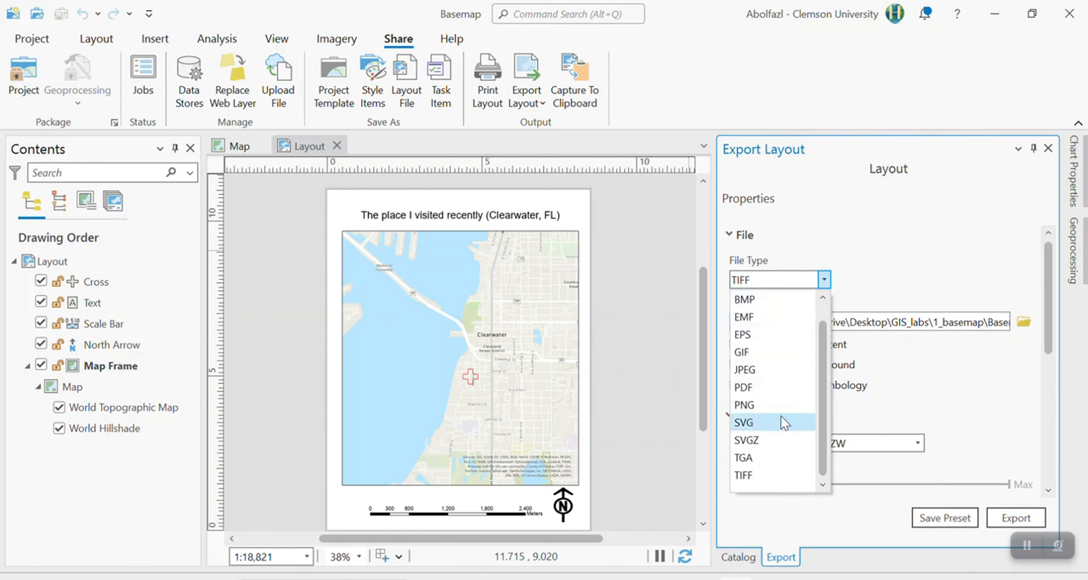
click(745, 369)
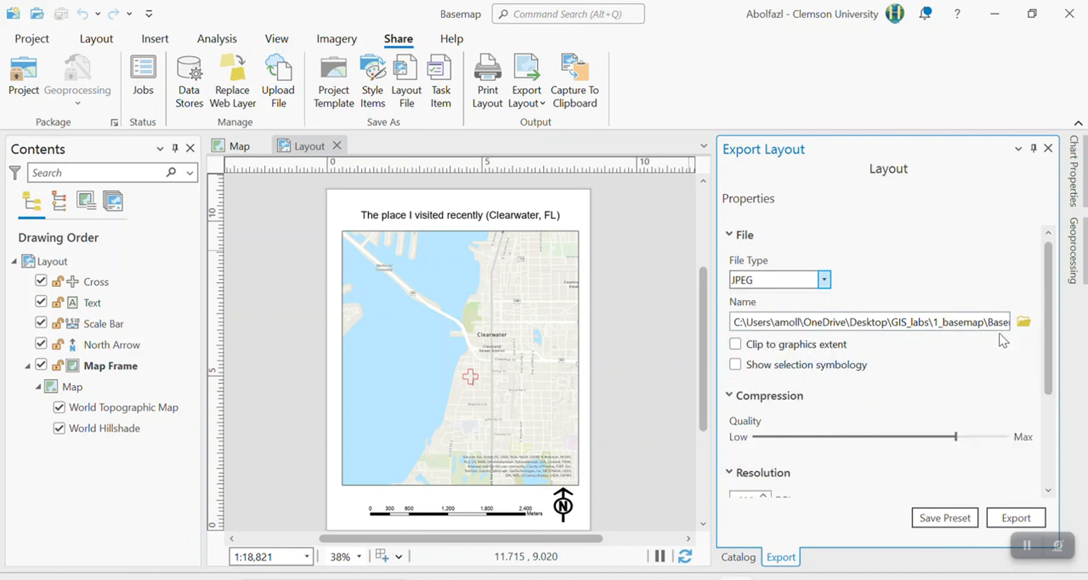
Rename the export file to lab1.jpg, keeping it in the project's Basemap folder.
drag(1000, 322, 1047, 329)
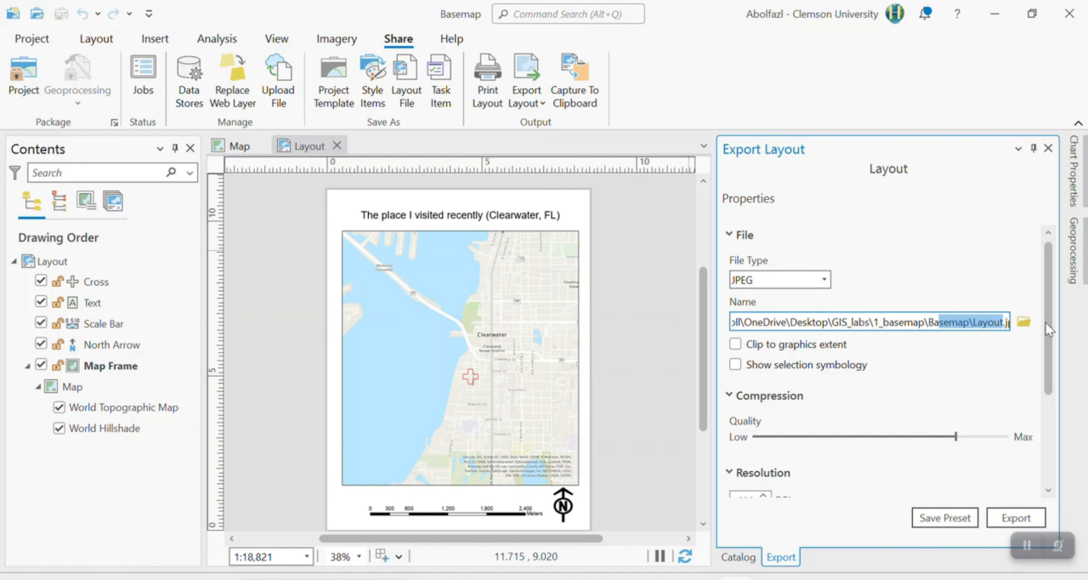
click(970, 322)
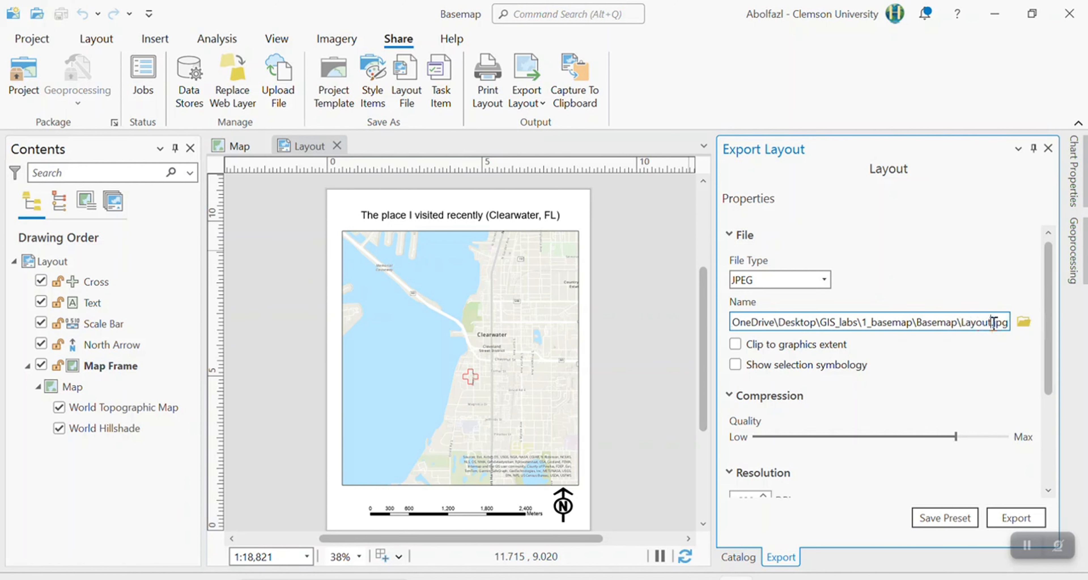
drag(990, 322, 962, 322)
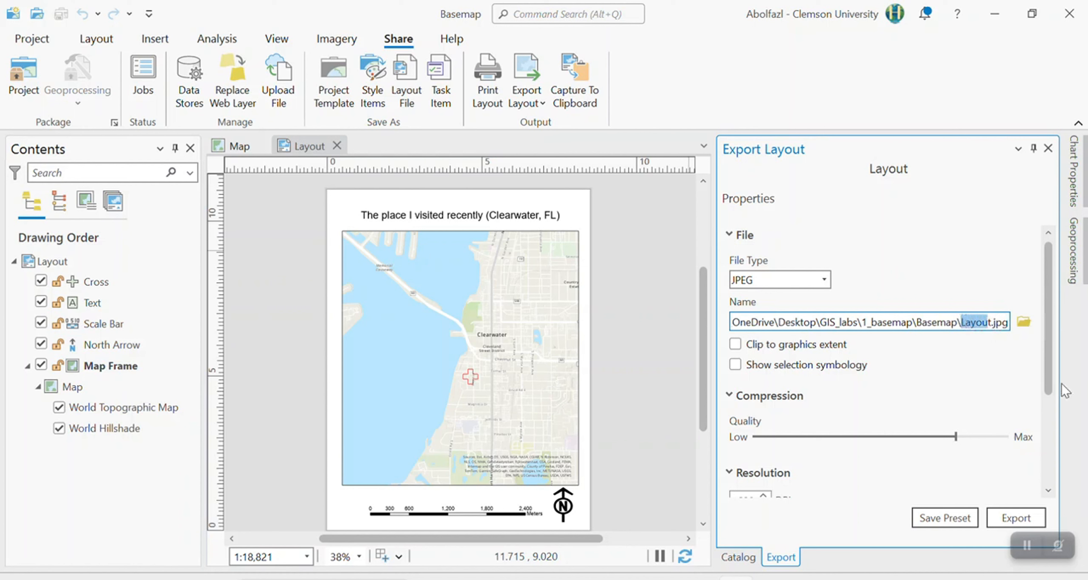
key(BackSpace)
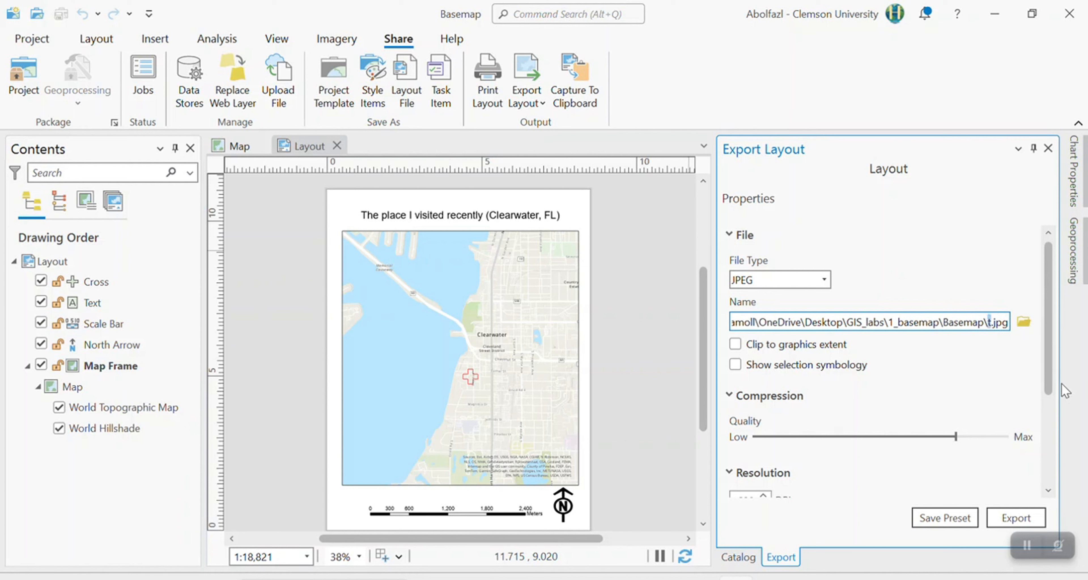
key(Delete)
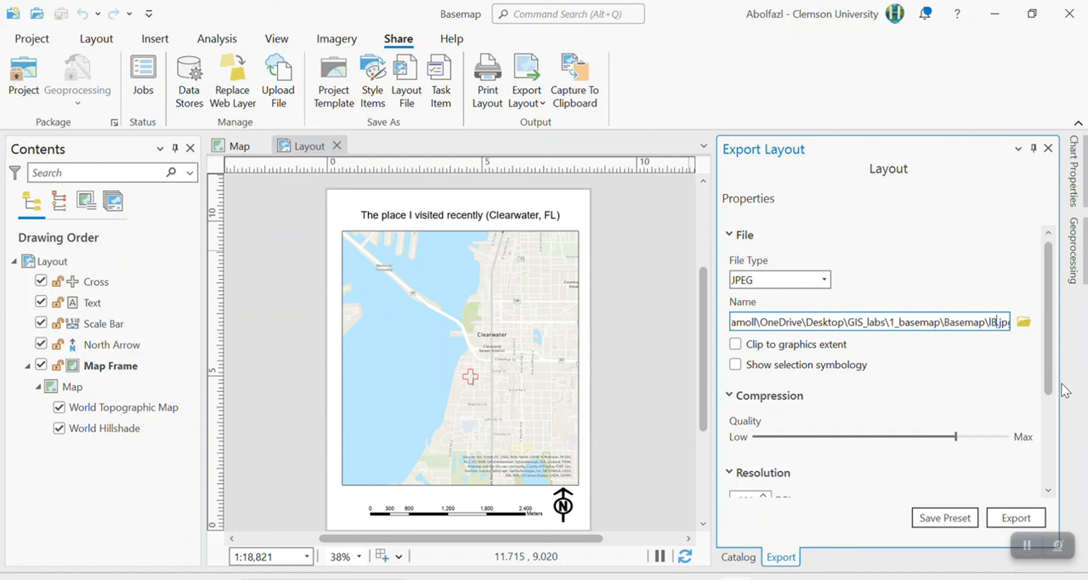
key(Caps_Lock)
text(la)
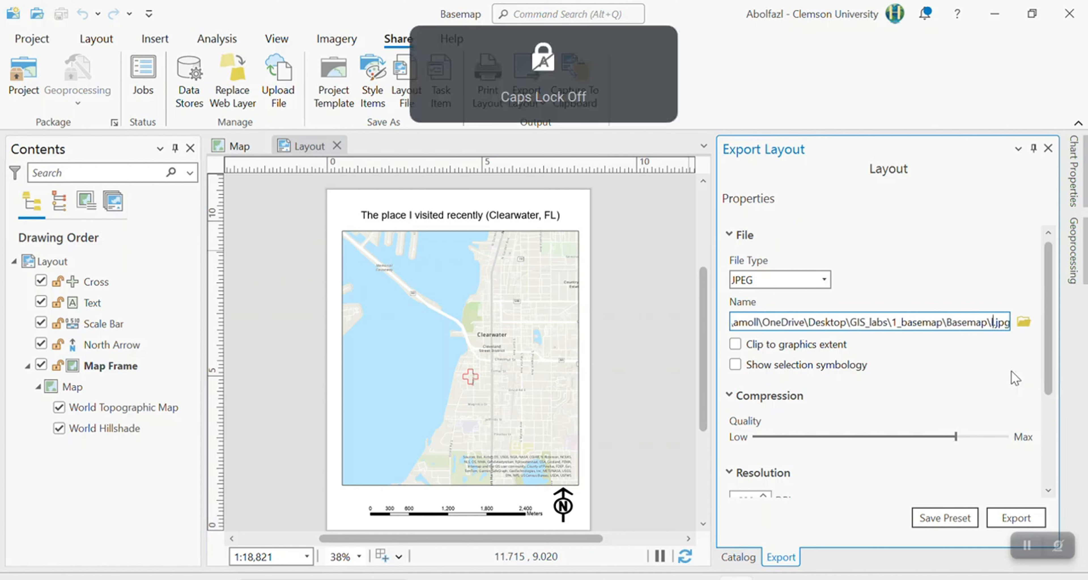
text(b1)
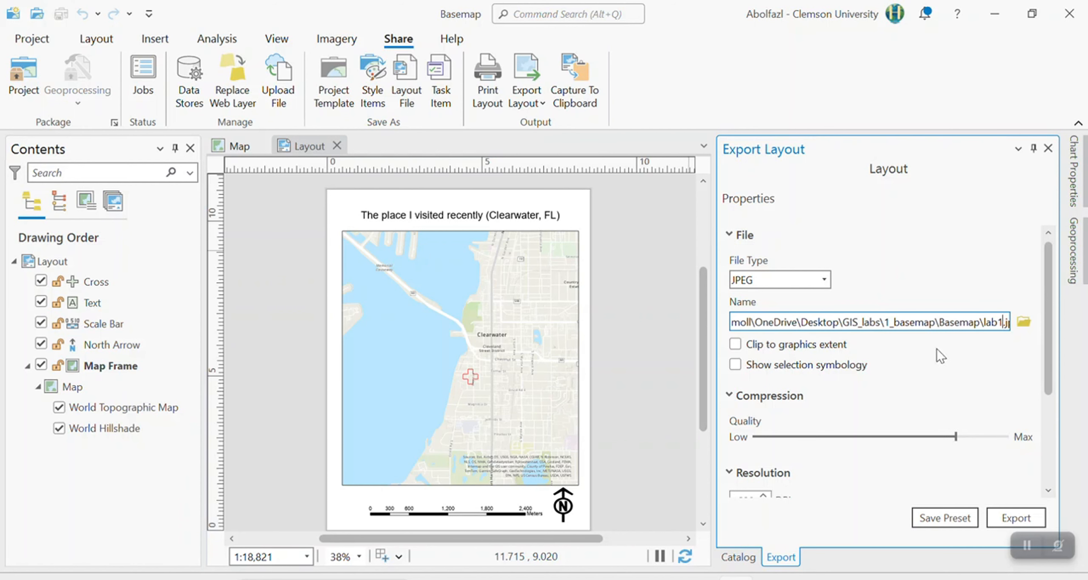
drag(991, 327, 1050, 335)
click(903, 323)
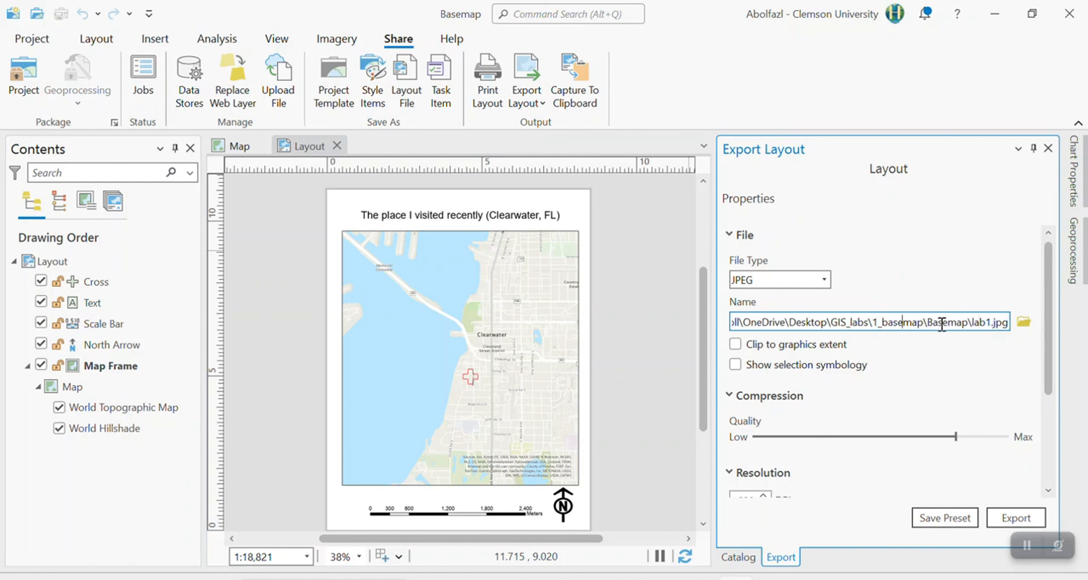
Set the JPEG export resolution to 600 DPI.
drag(1051, 351, 1055, 410)
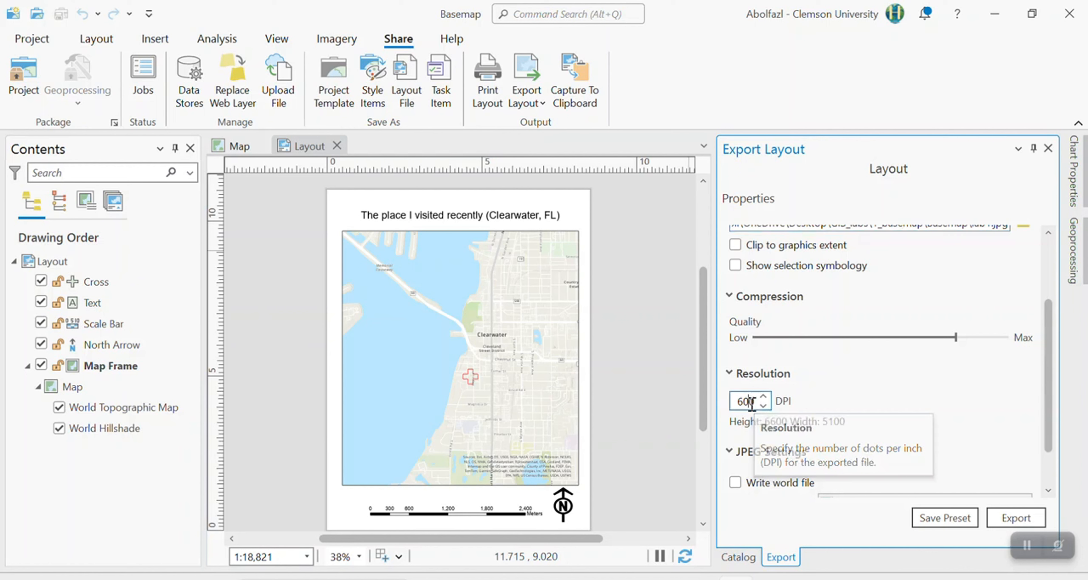
double_click(748, 402)
text(3)
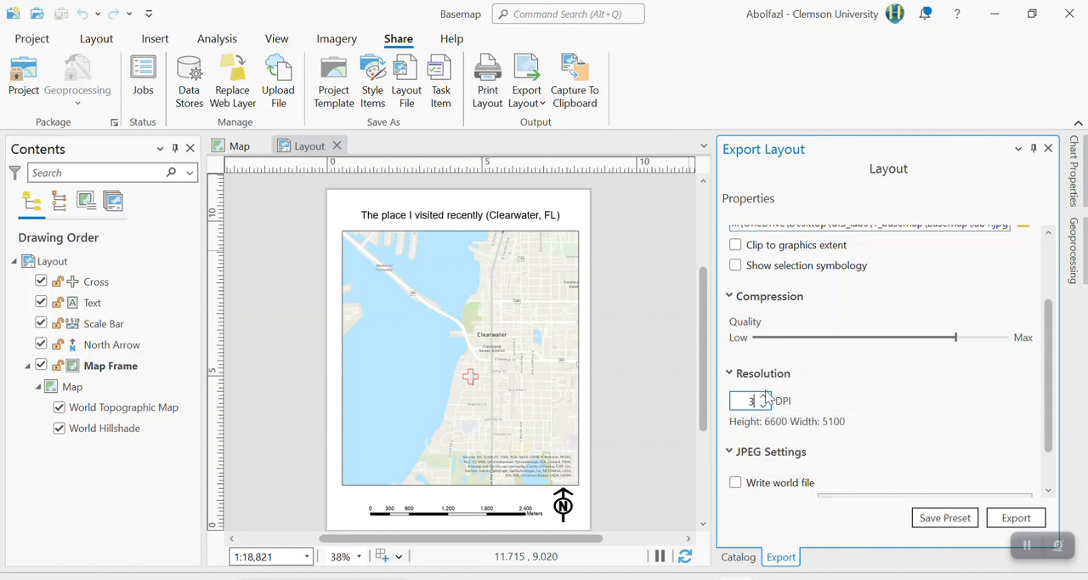
key(BackSpace)
text(600)
Choose 24-bit True Color as the color depth and export the layout.
scroll(1048, 408, down, 2)
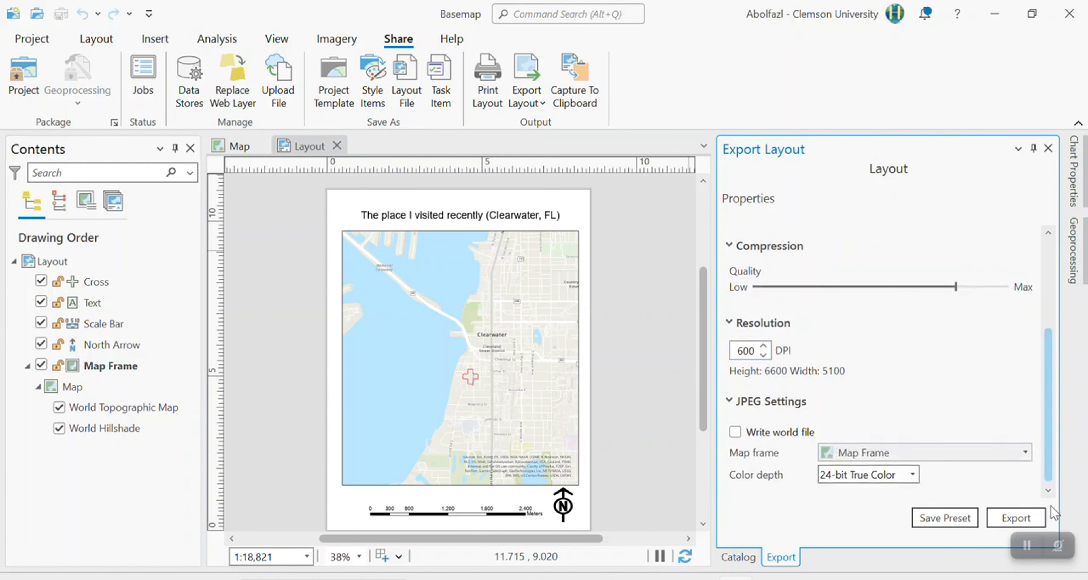
click(889, 478)
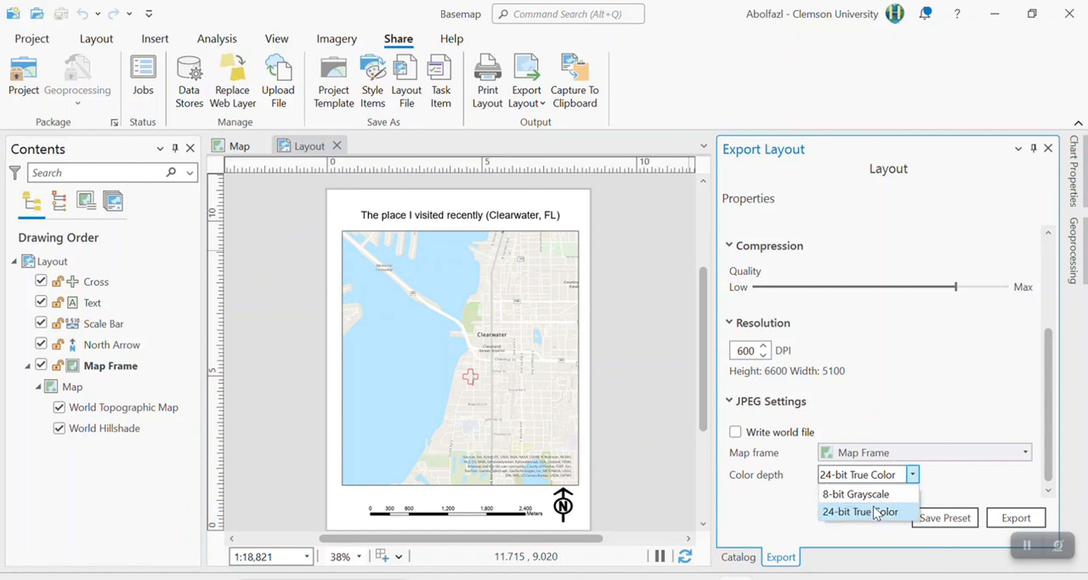
click(867, 514)
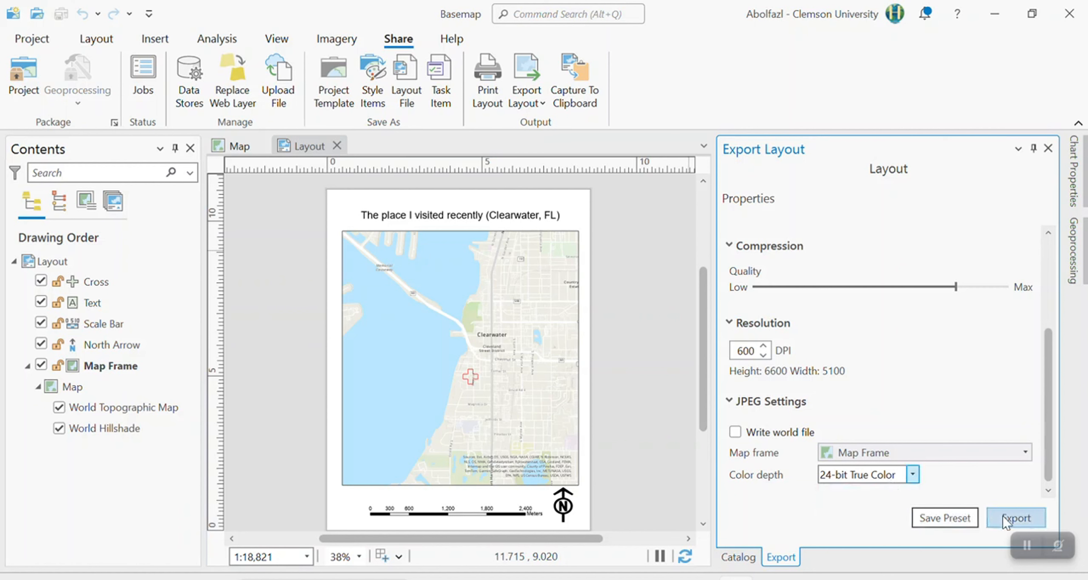
click(1015, 520)
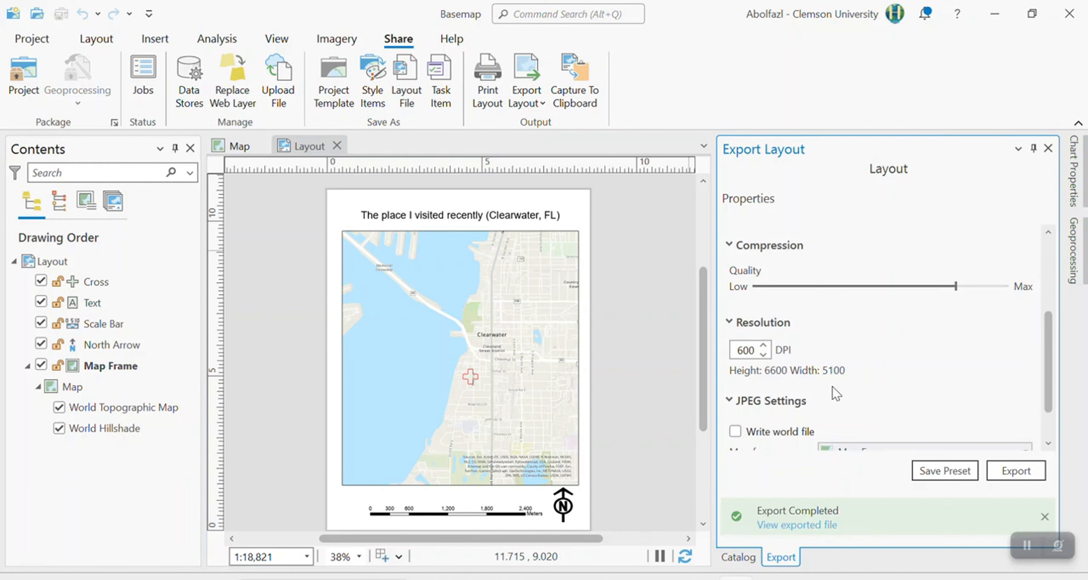
Switch to File Explorer and browse from GIS_labs through 1_basemap to the Basemap folder to locate the exported image.
click(807, 525)
mouse_move(549, 577)
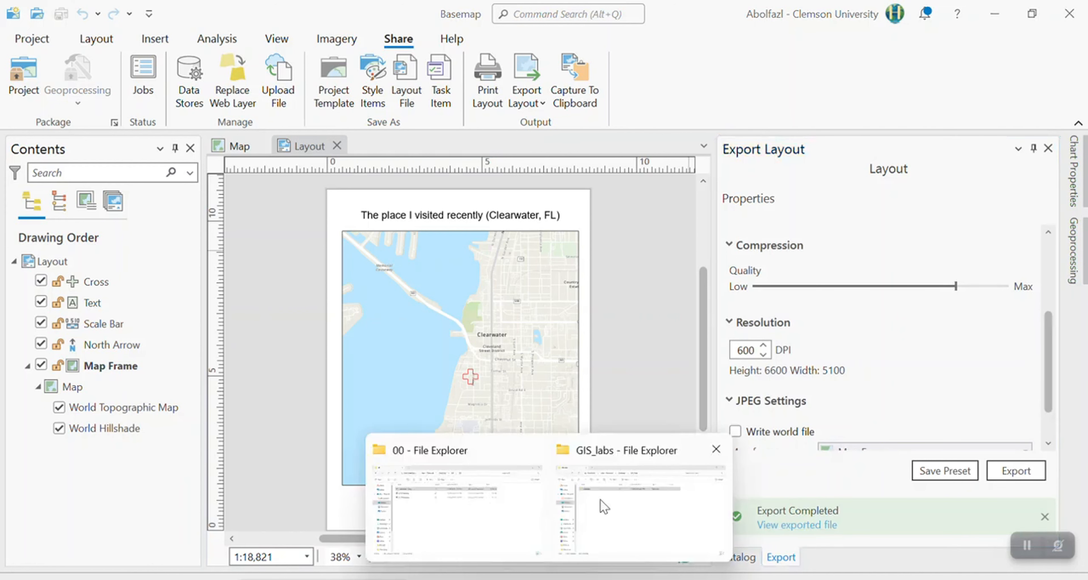
click(629, 503)
double_click(181, 160)
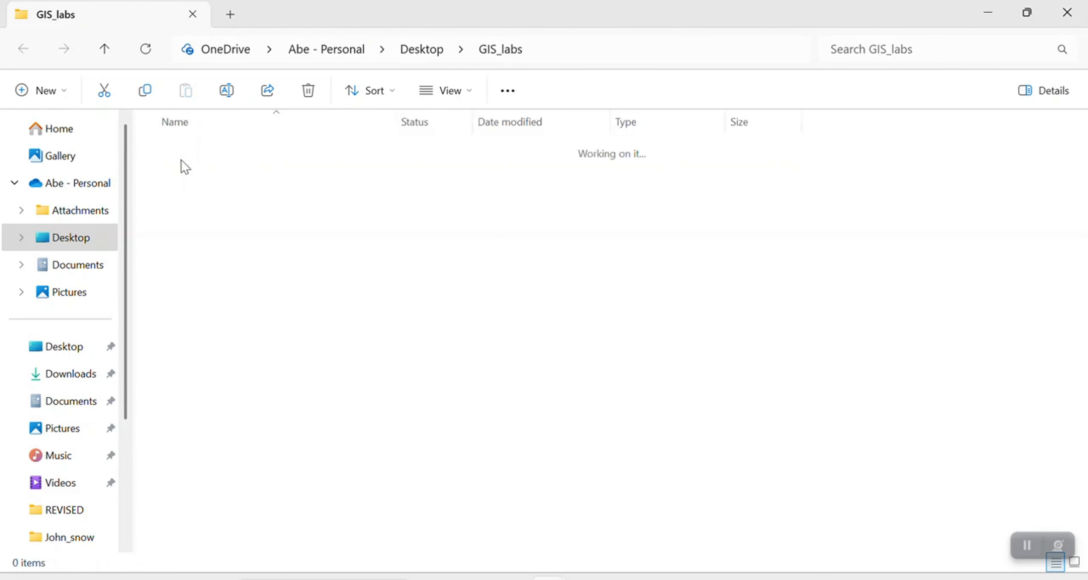
double_click(200, 160)
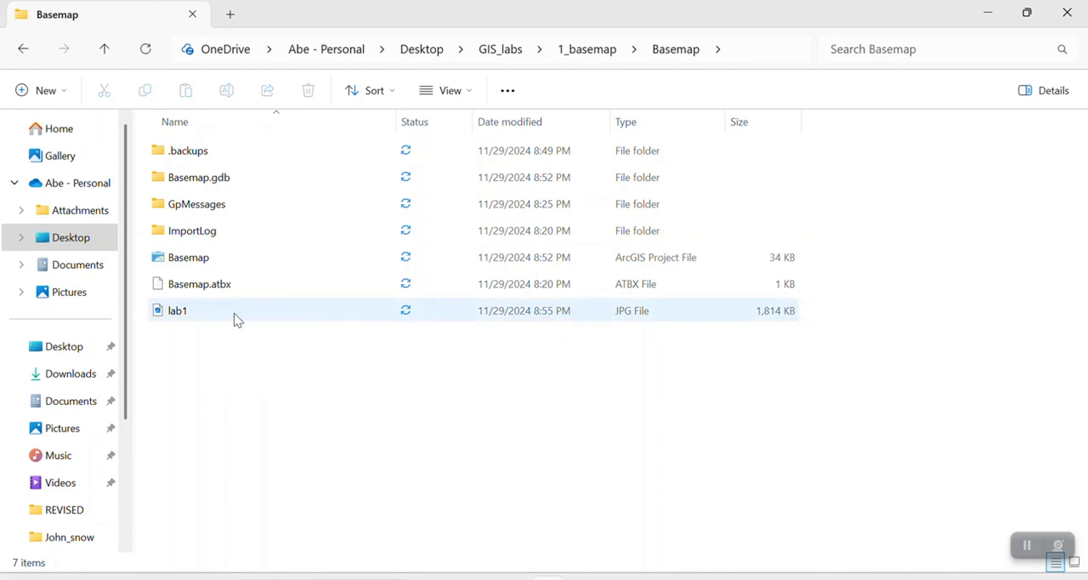
Open the exported lab1 image in Paint and zoom out to 15% to inspect the Clearwater layout.
click(195, 317)
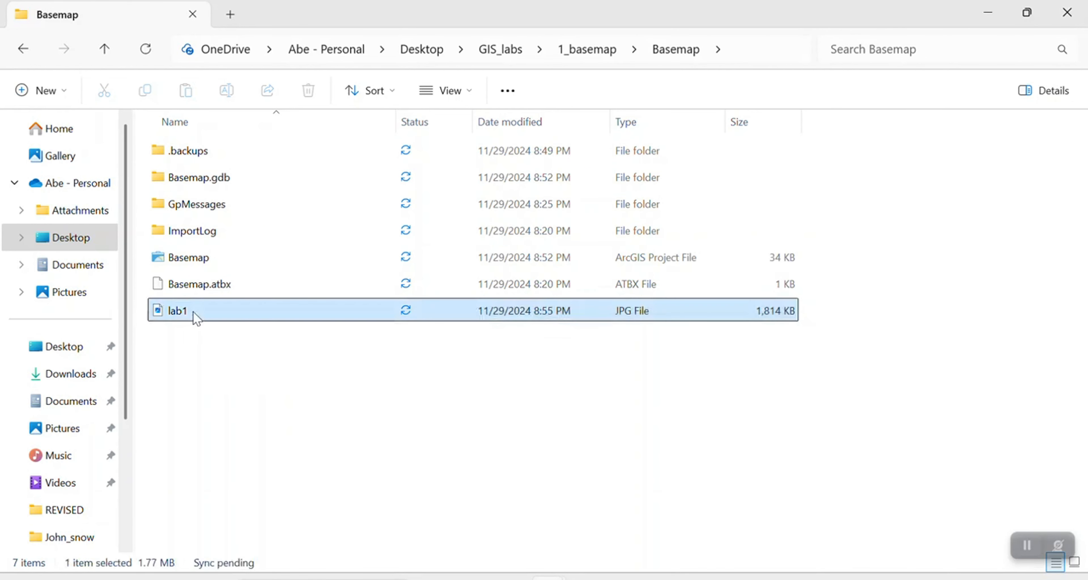
right_click(214, 318)
mouse_move(280, 96)
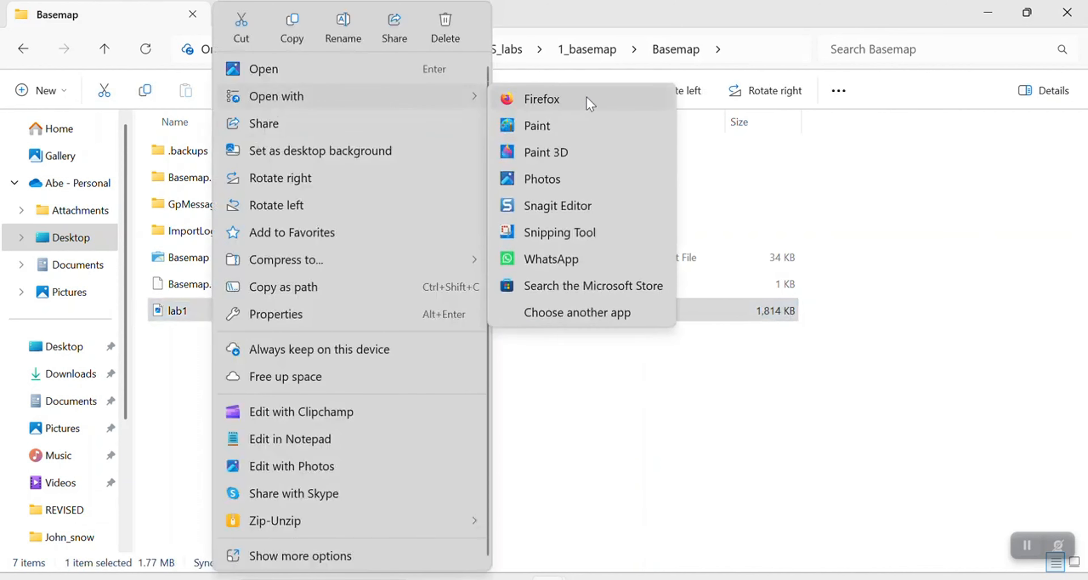
click(562, 129)
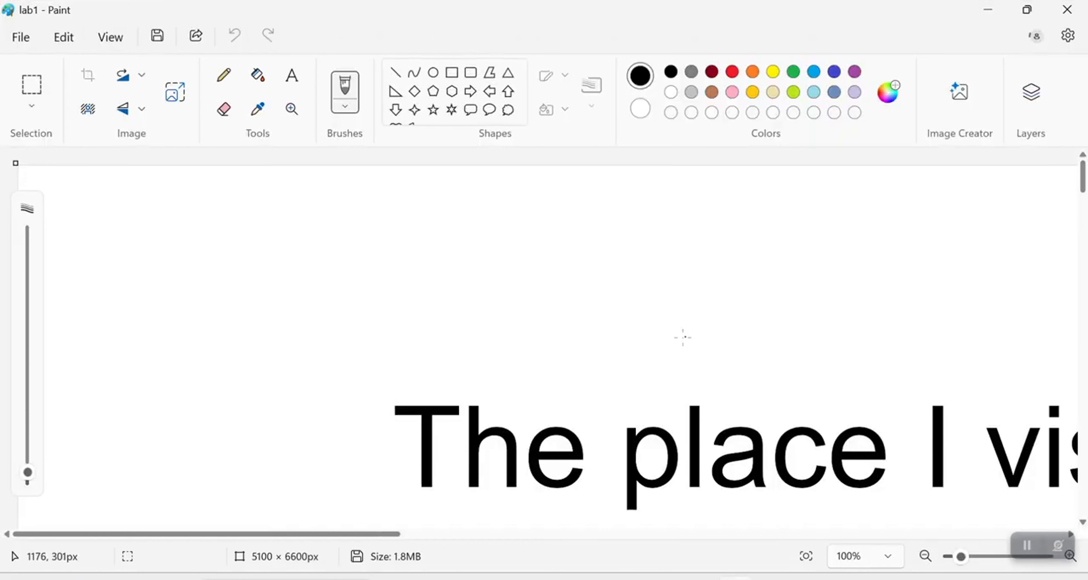
scroll(685, 338, down, 5)
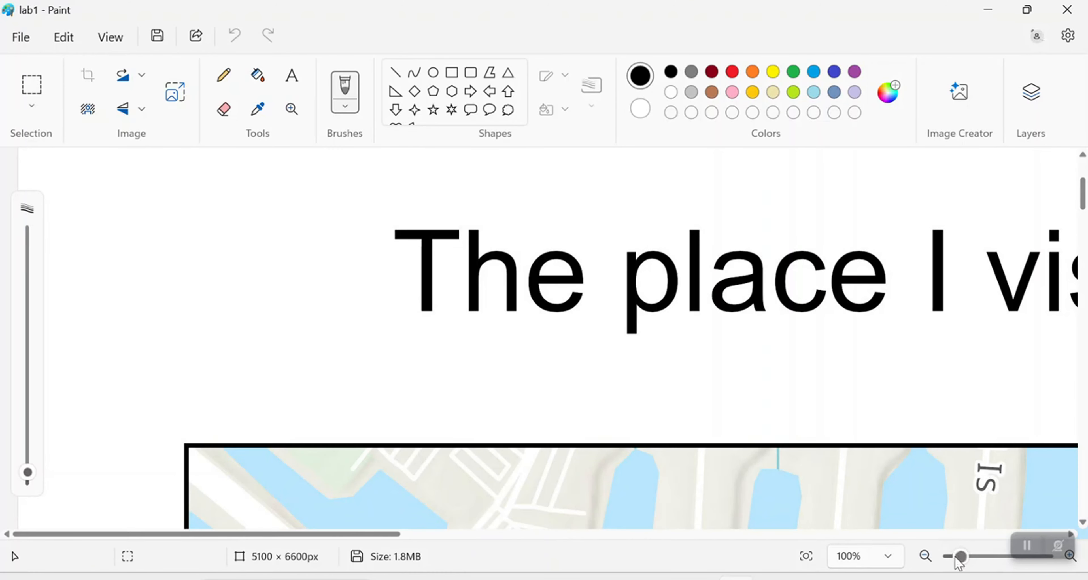
mouse_move(959, 557)
mouse_down()
mouse_move(949, 567)
mouse_move(963, 571)
mouse_move(942, 568)
mouse_up()
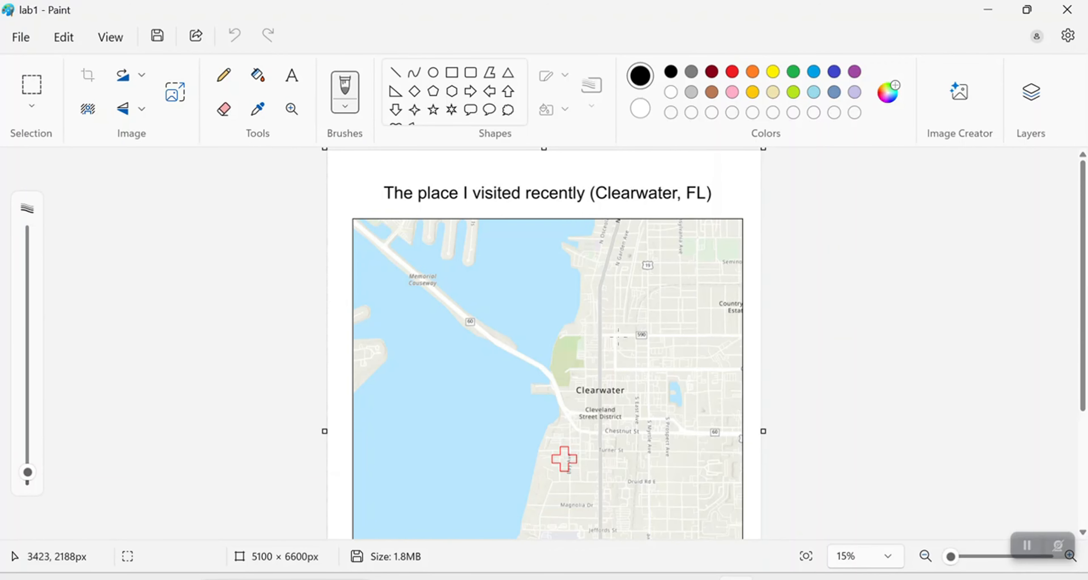